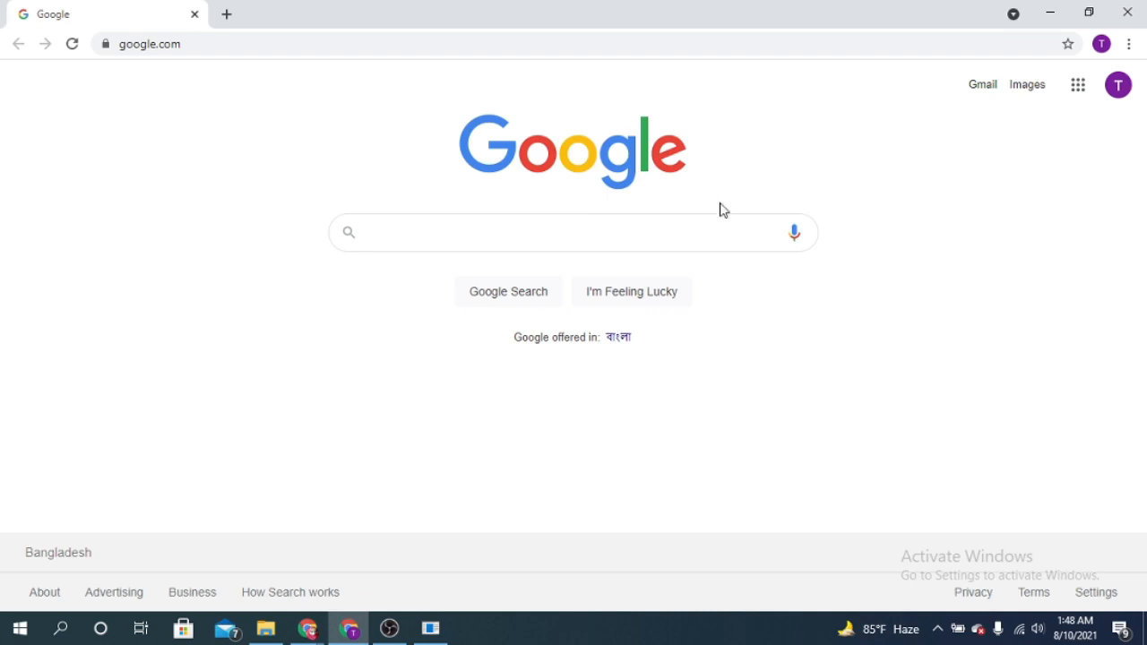
# Open Google Sheets from the Google apps list and bring up the full template gallery.
pyautogui.click(1078, 86)
pyautogui.scroll(-3, 1022, 394)
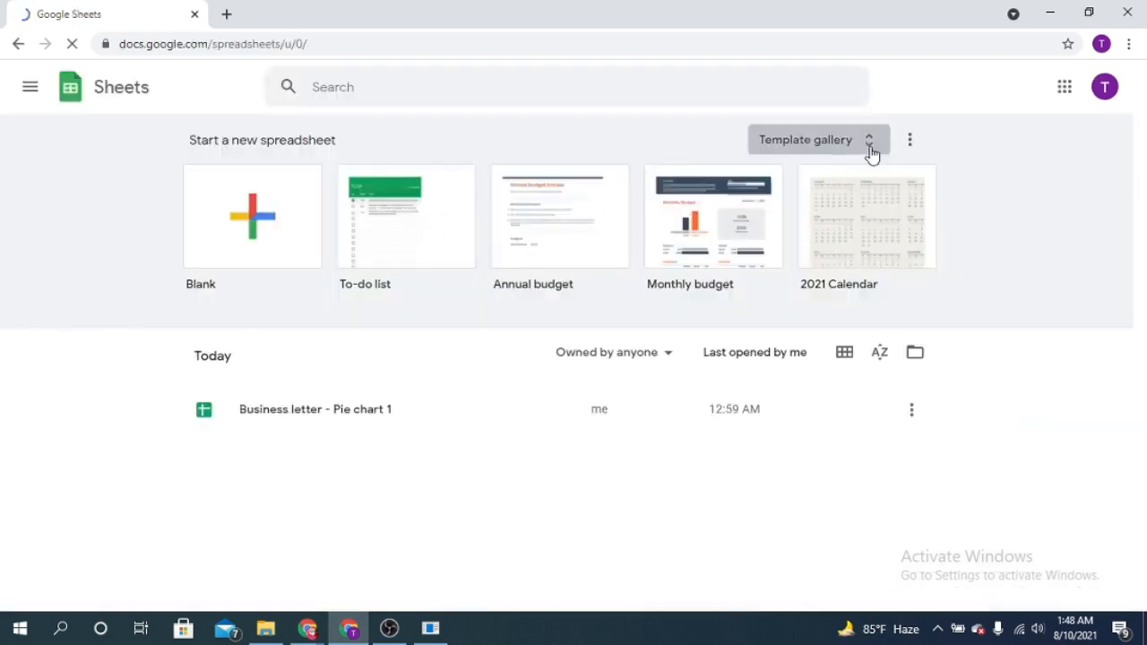
pyautogui.click(871, 154)
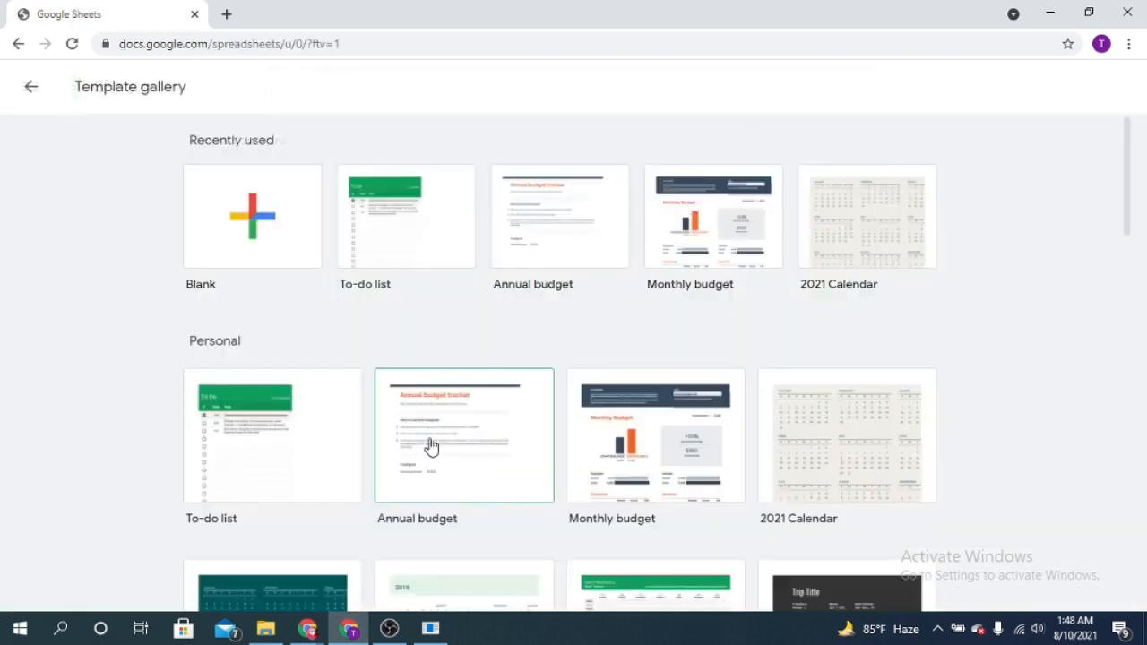
# Look through the Personal, Work, Project management and Education spreadsheet templates in the gallery.
pyautogui.scroll(-1, 436, 443)
pyautogui.scroll(-1, 438, 437)
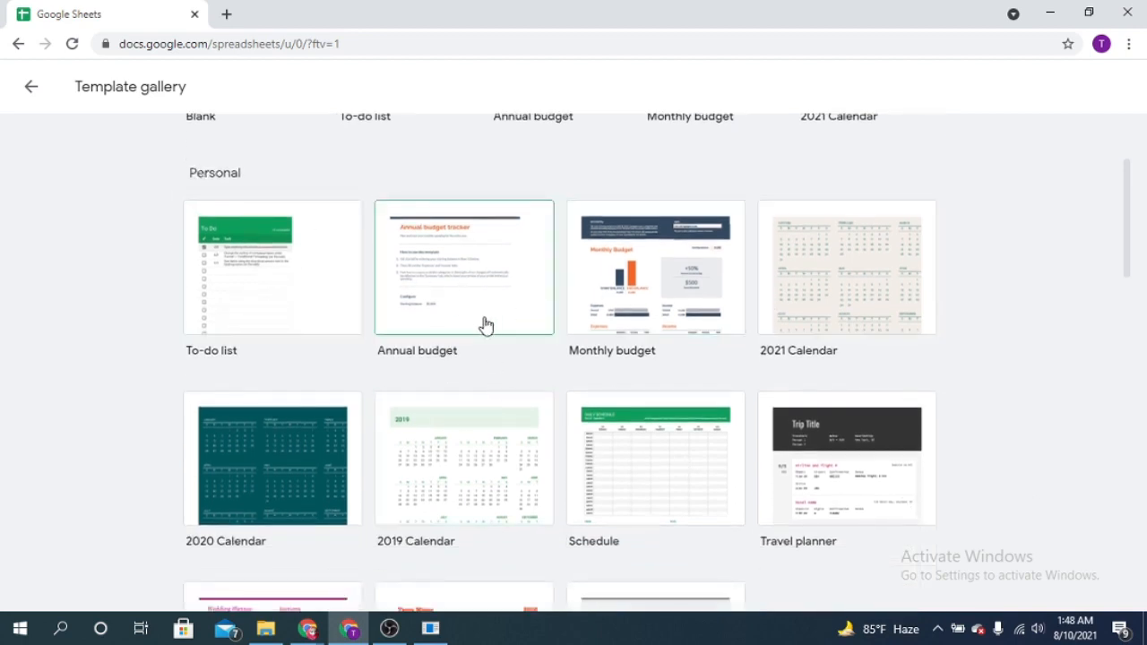
pyautogui.scroll(-2, 422, 353)
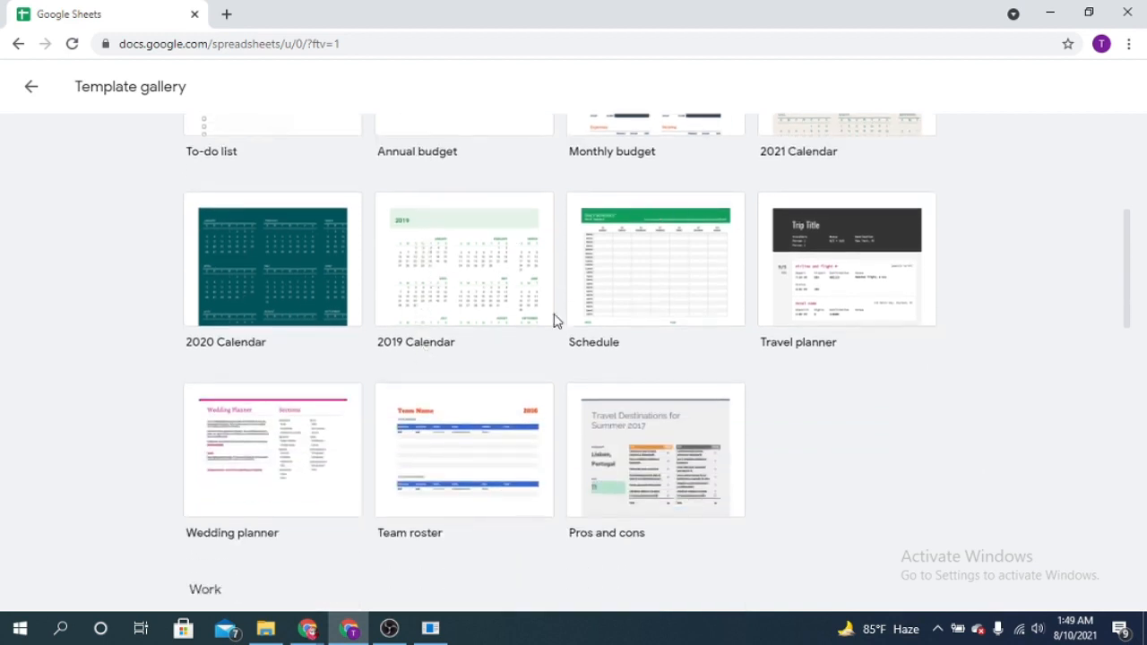
pyautogui.scroll(-1, 681, 206)
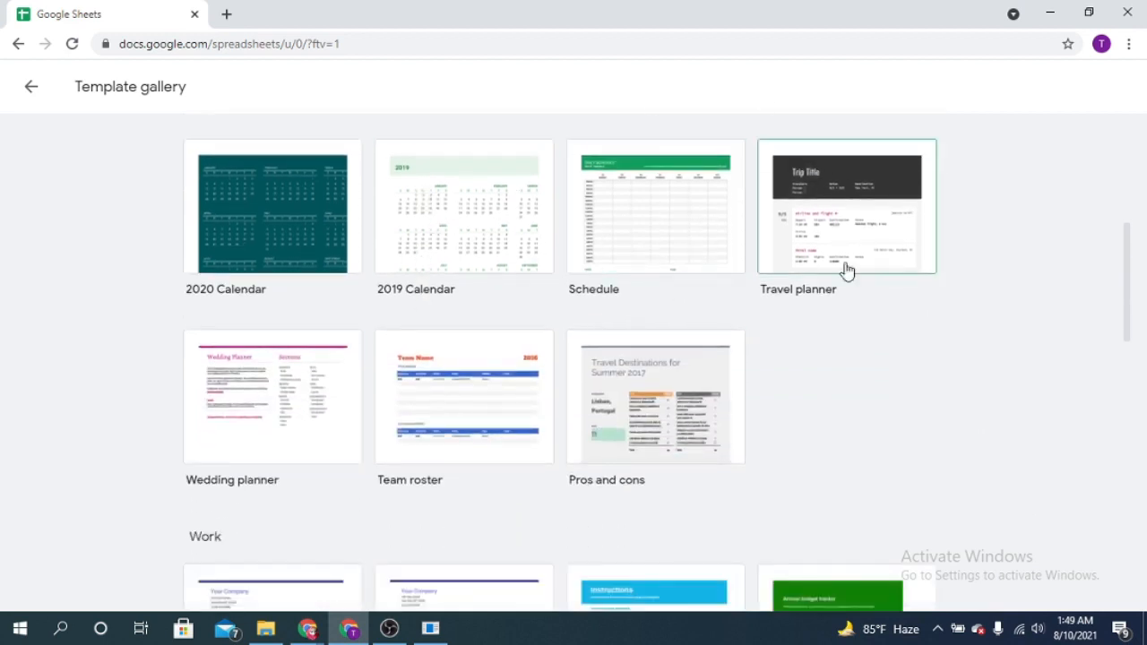
pyautogui.scroll(-2, 785, 397)
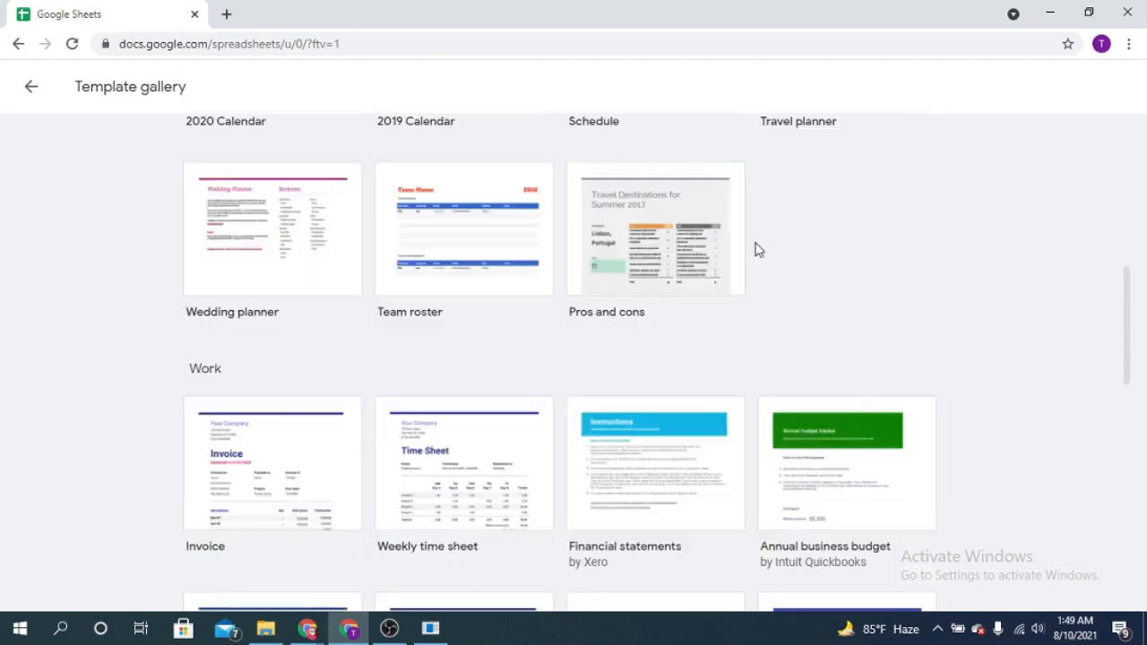
pyautogui.scroll(-6, 186, 248)
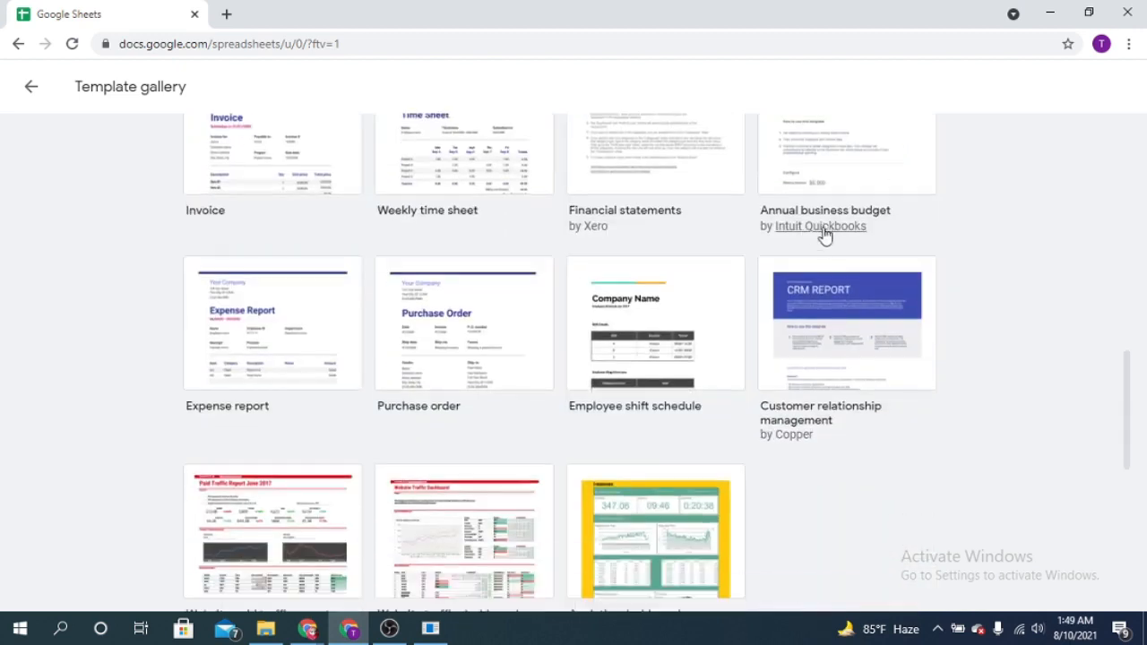
pyautogui.scroll(-4, 440, 317)
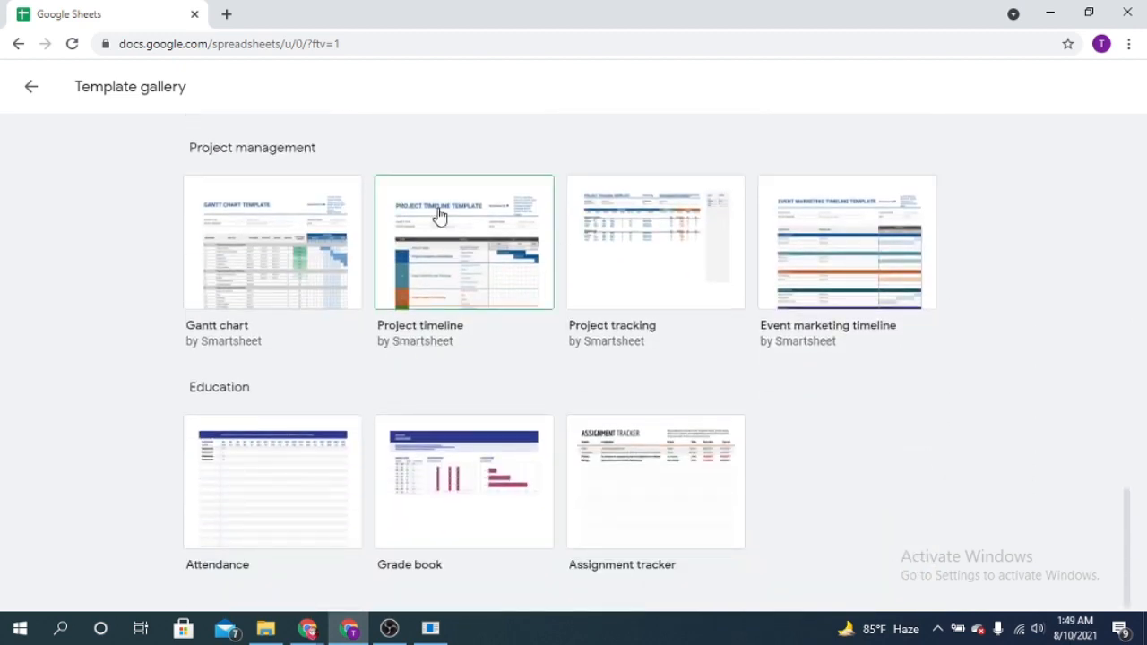
pyautogui.scroll(15, 707, 412)
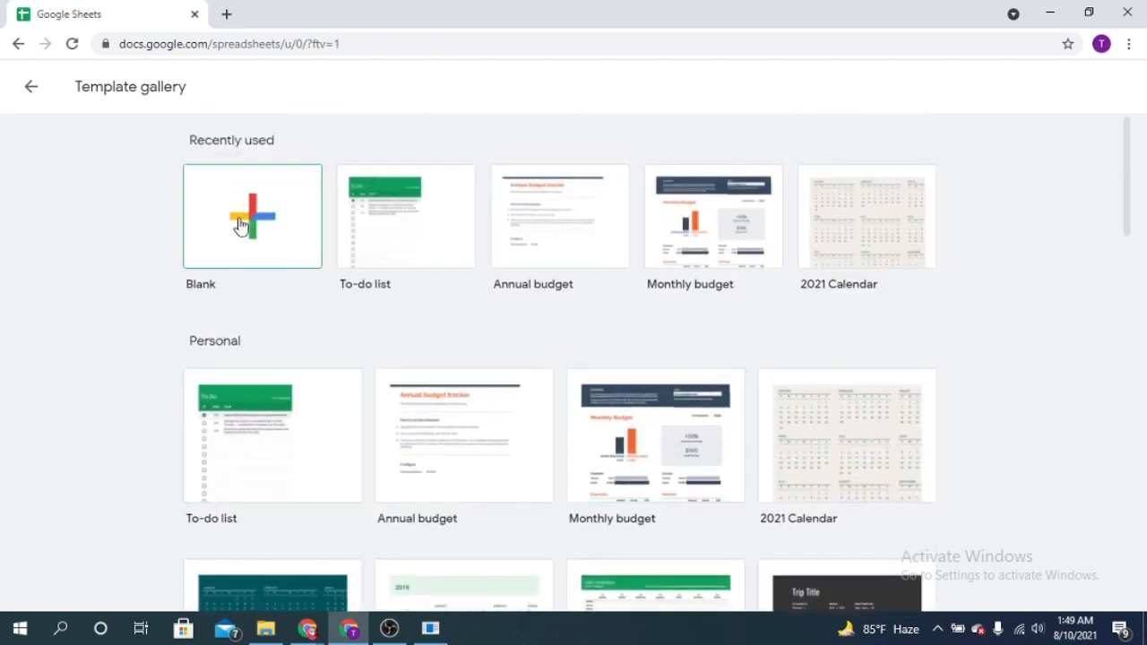
# Create a new blank spreadsheet and check the reference of cell A1.
pyautogui.click(259, 224)
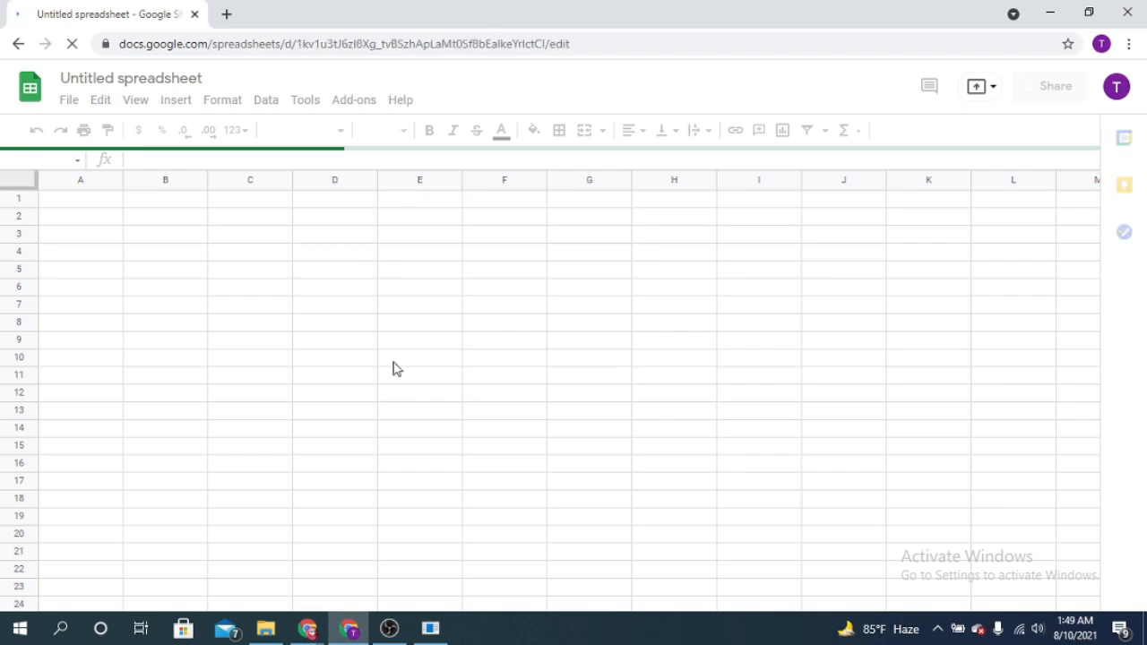
pyautogui.click(80, 199)
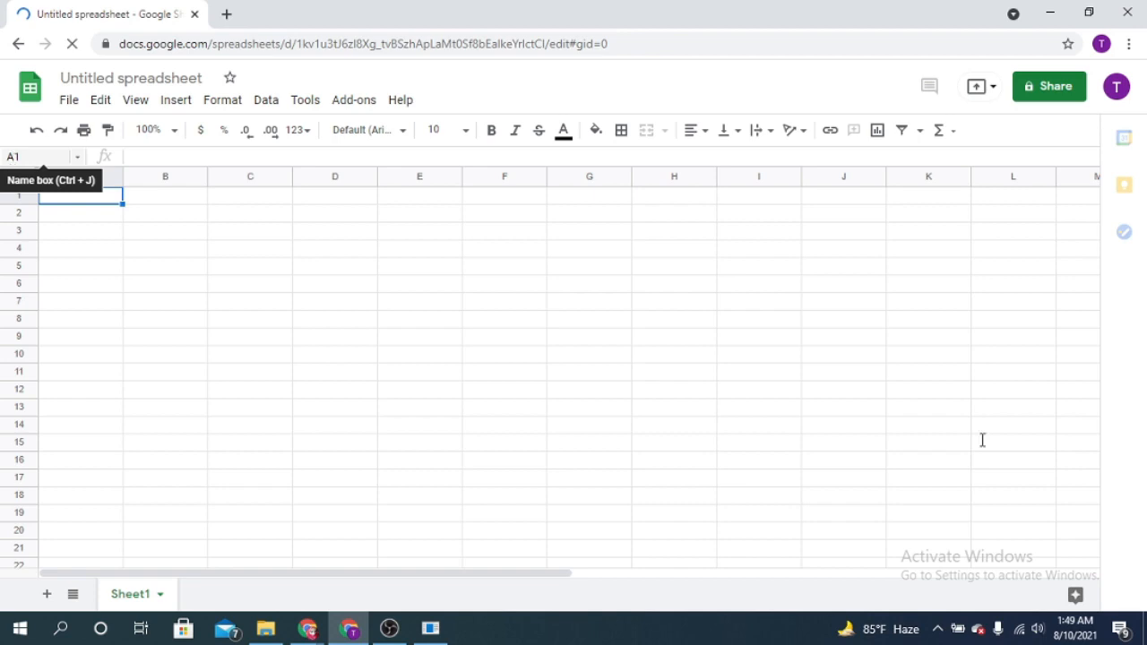
pyautogui.click(32, 156)
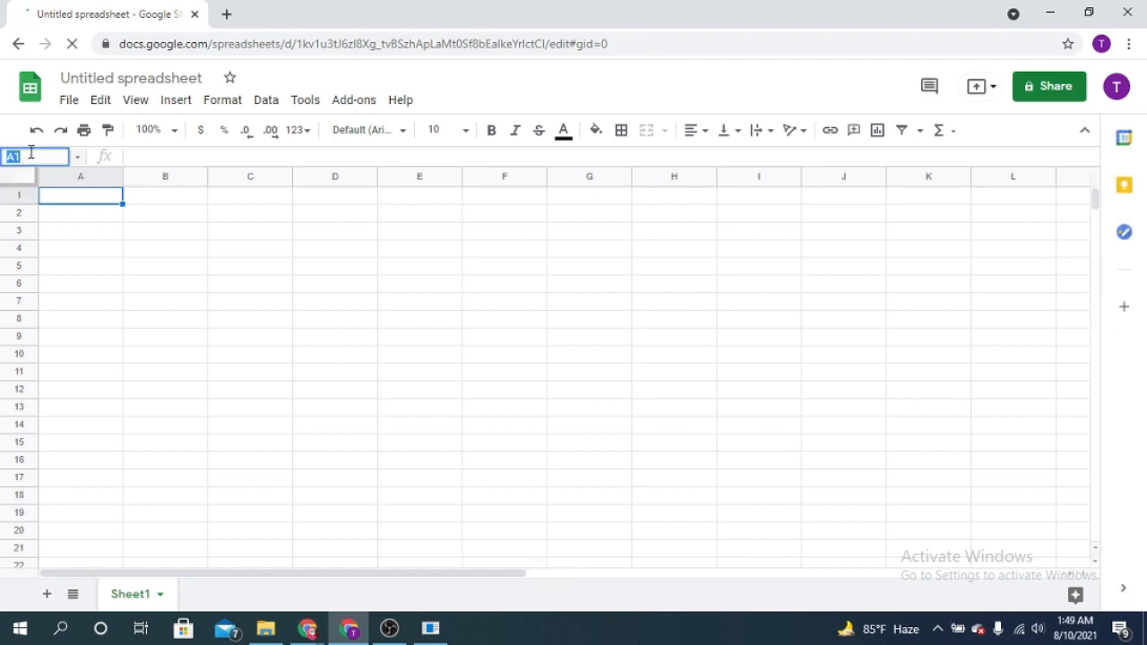
pyautogui.click(93, 196)
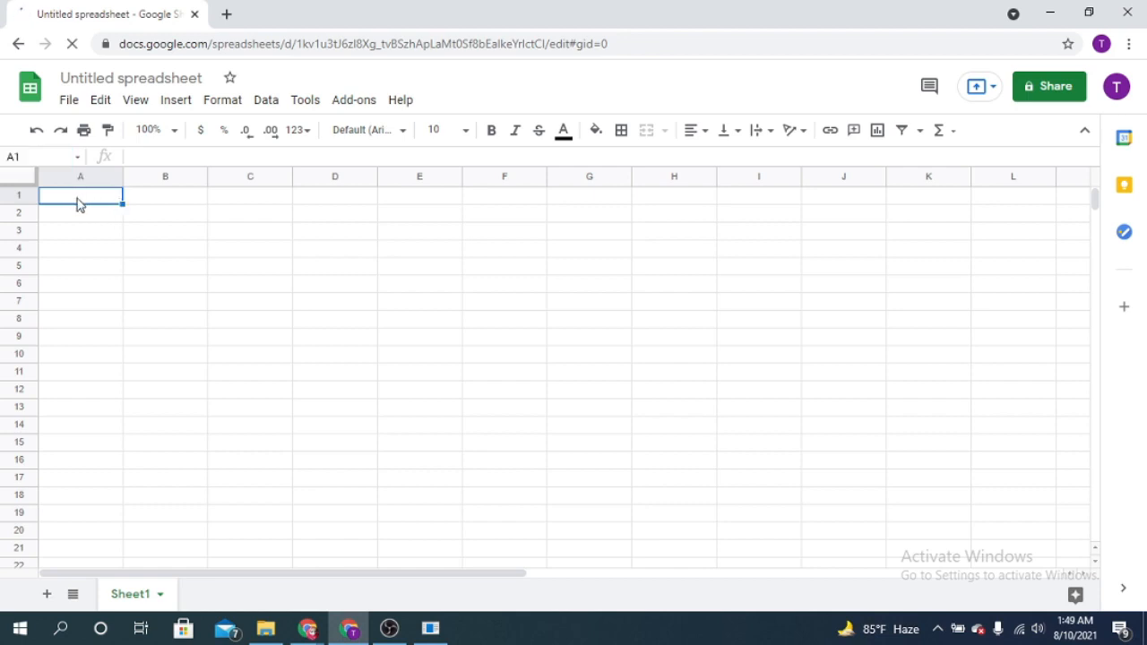
# Select cells B1, B6 and D8 in turn to view their references, and return to cell A1.
pyautogui.click(178, 202)
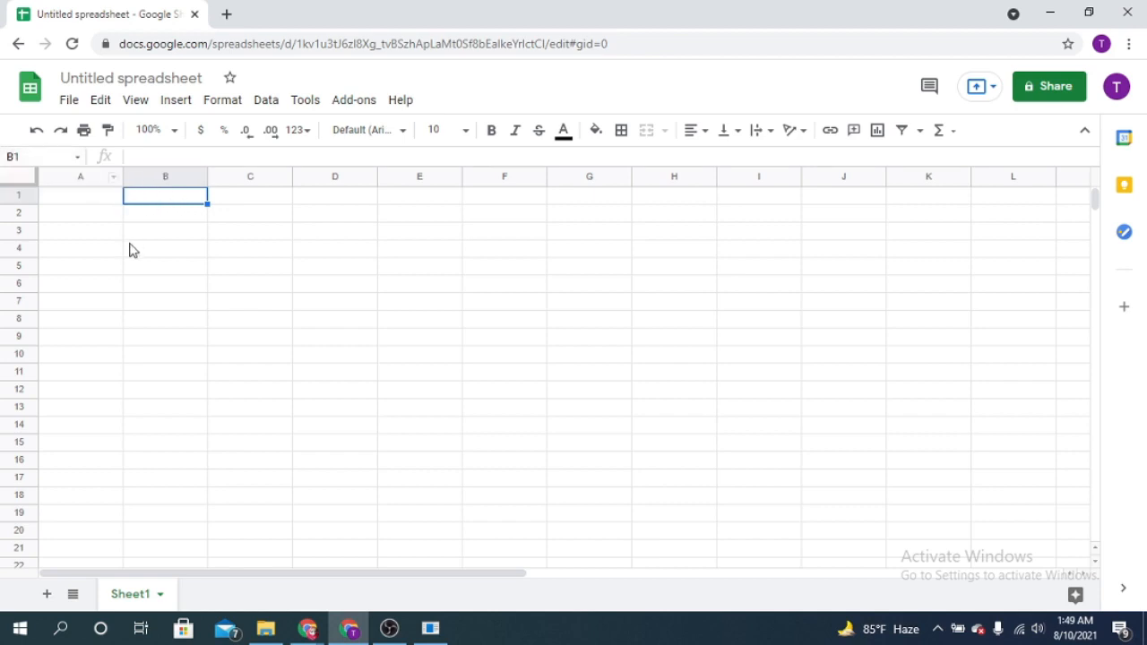
pyautogui.click(179, 291)
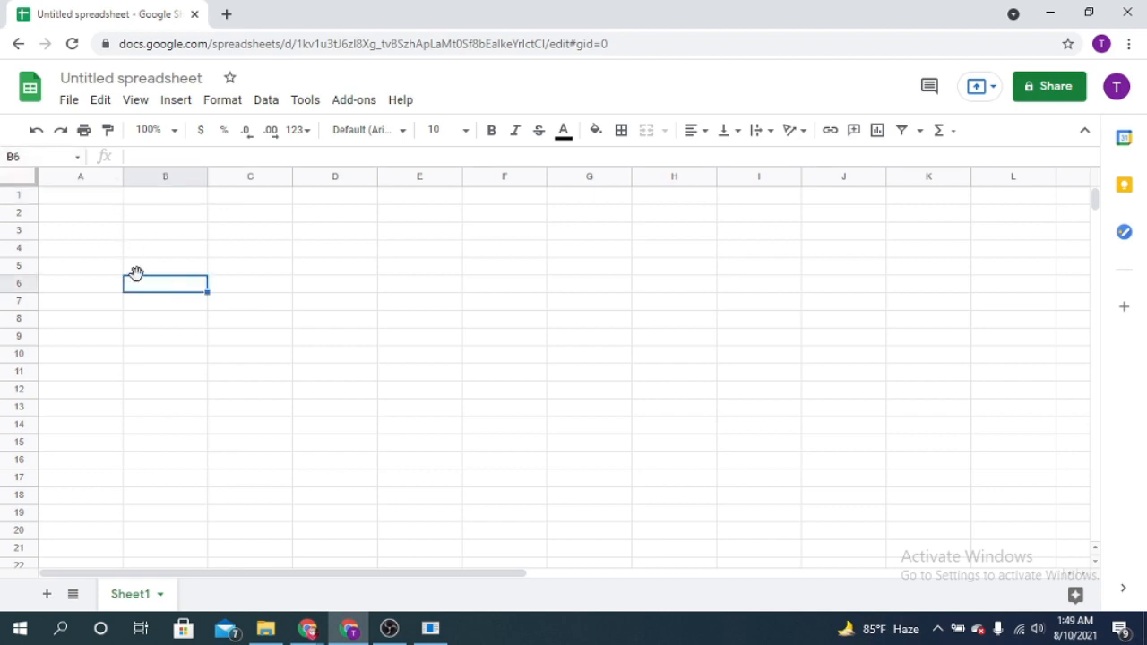
pyautogui.click(349, 321)
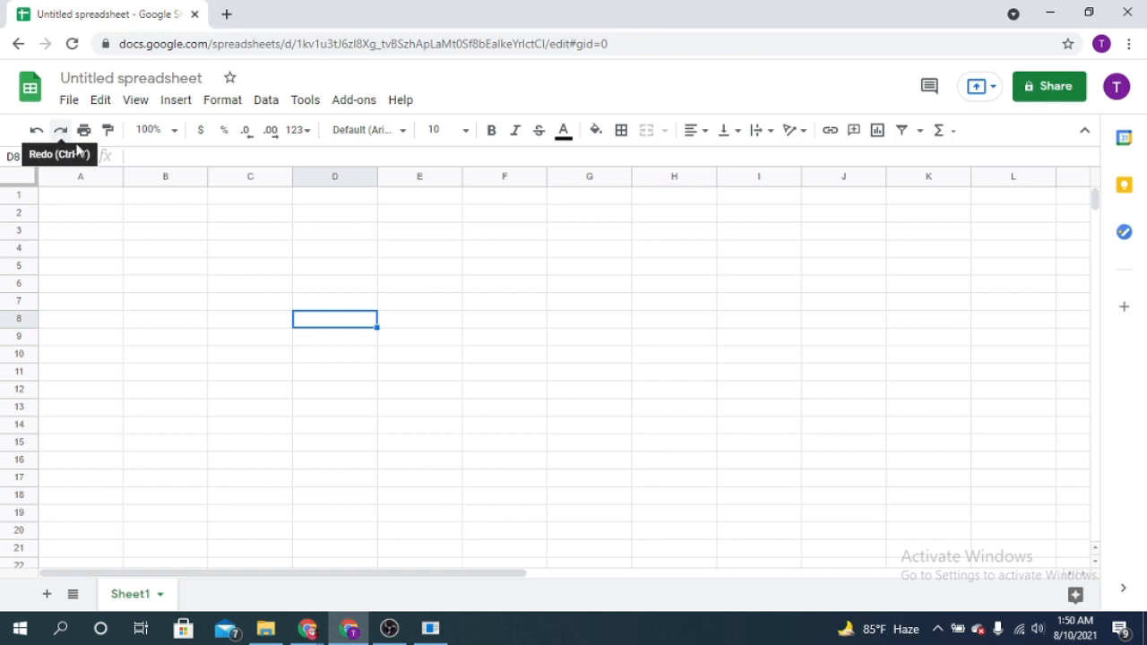
pyautogui.hotkey('ctrl', 'Home')
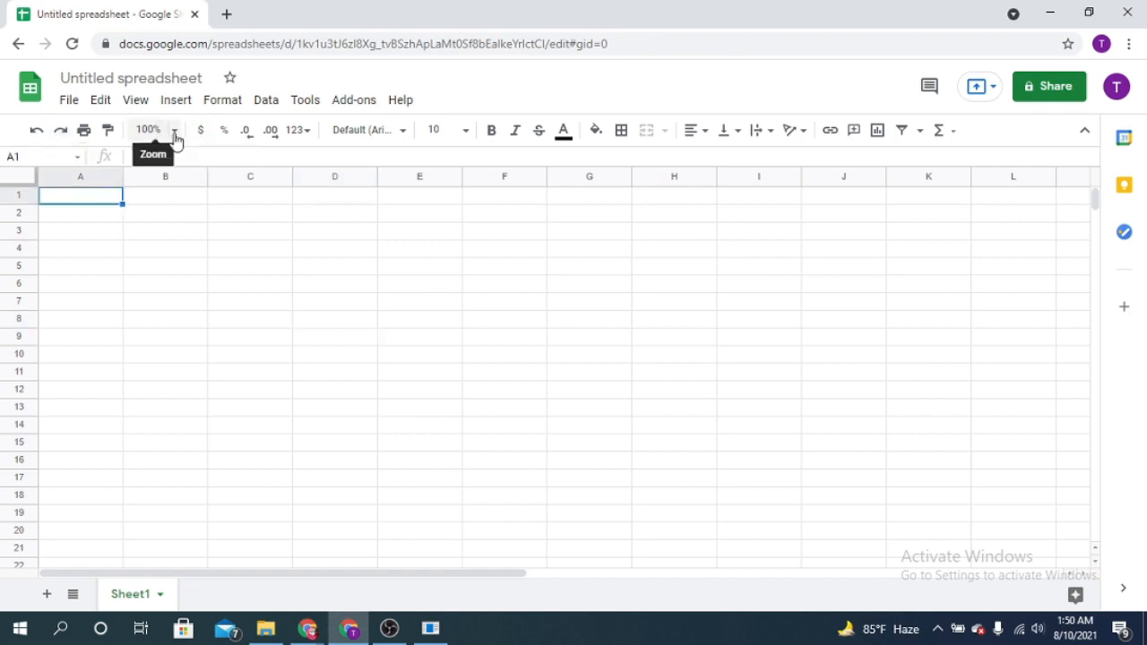
# Try the sheet zoom at 50% and 150%, and set it to 125%.
pyautogui.click(173, 133)
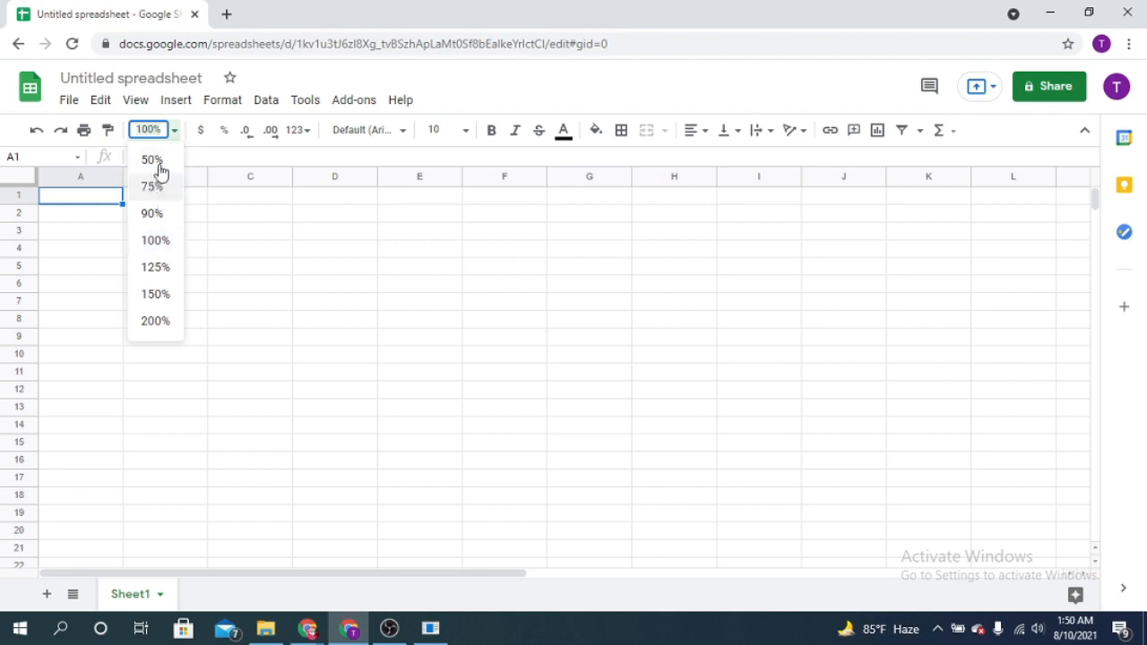
pyautogui.click(153, 162)
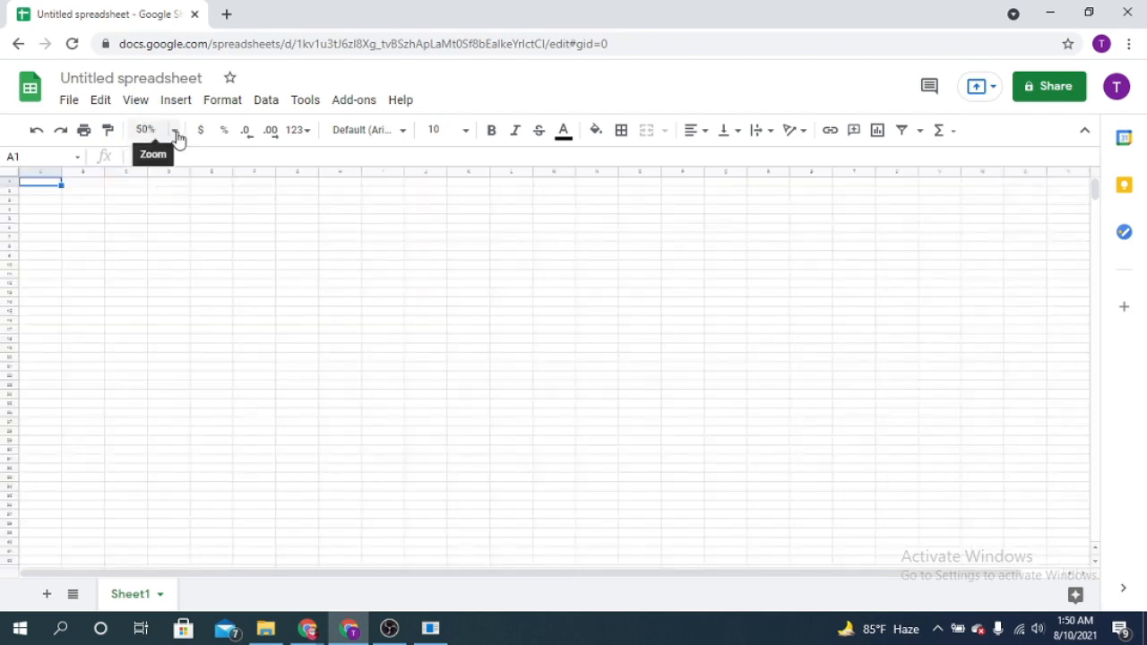
pyautogui.click(174, 134)
pyautogui.click(156, 294)
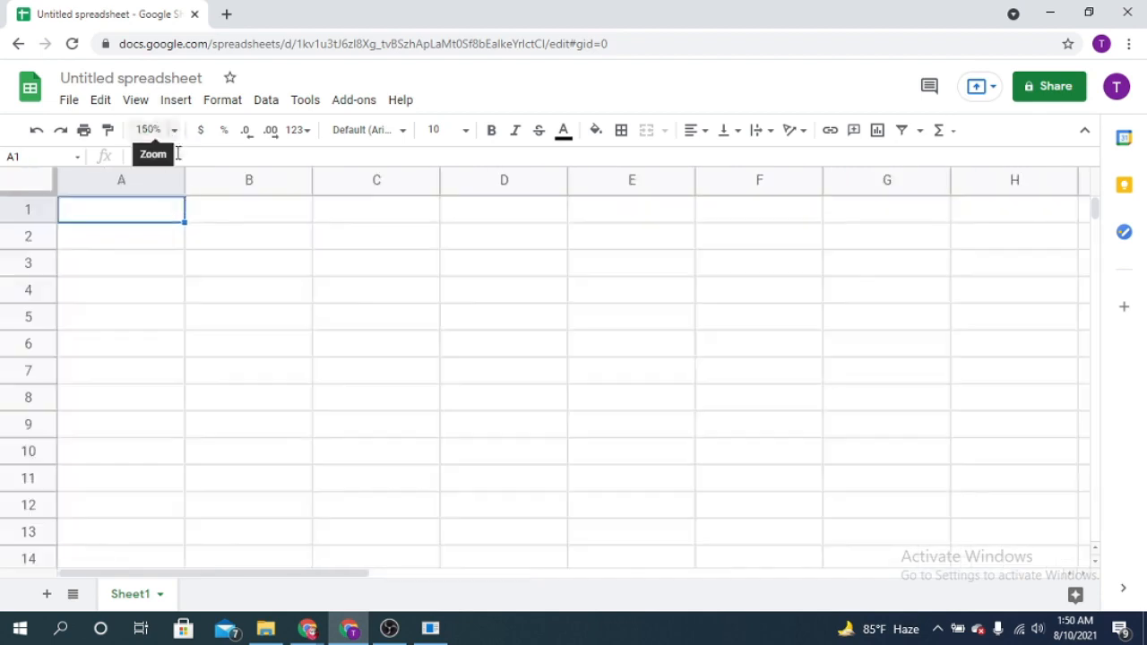
pyautogui.click(178, 134)
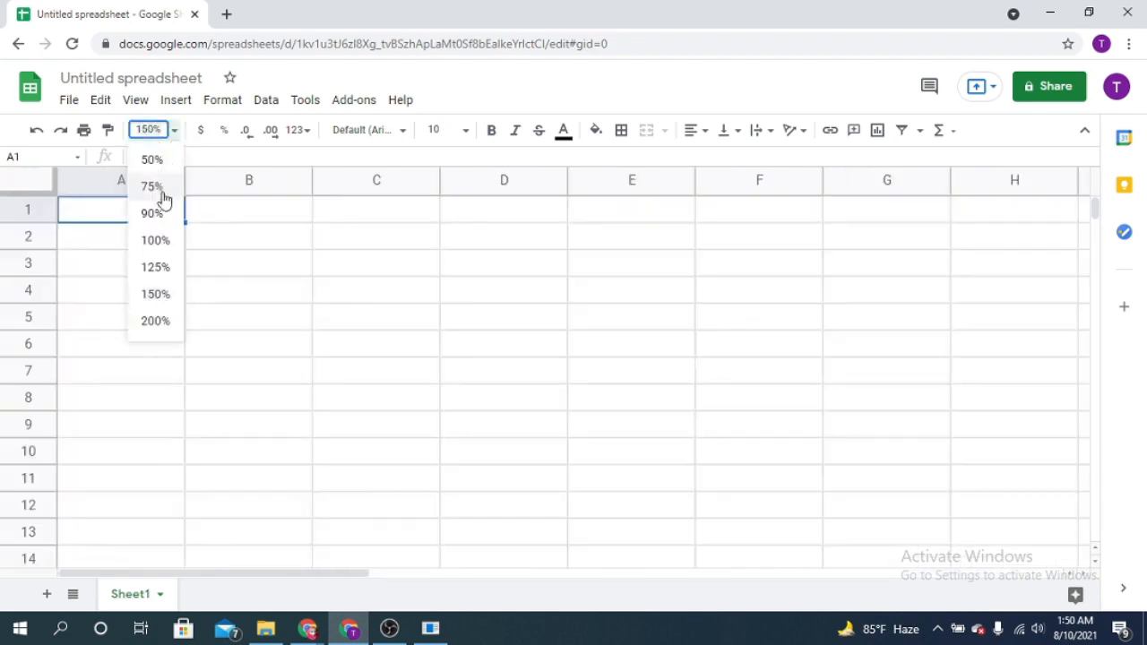
pyautogui.click(154, 268)
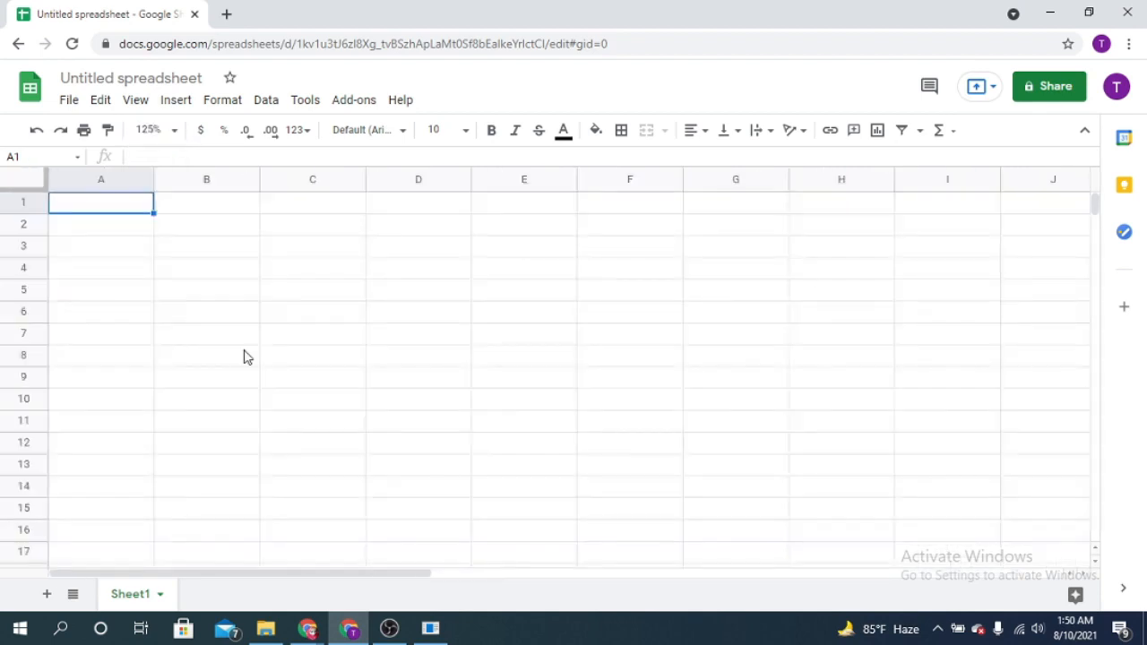
# Enter the column headers Month in cell A1 and Bills in cell B1.
pyautogui.doubleClick(89, 212)
pyautogui.write('Month')
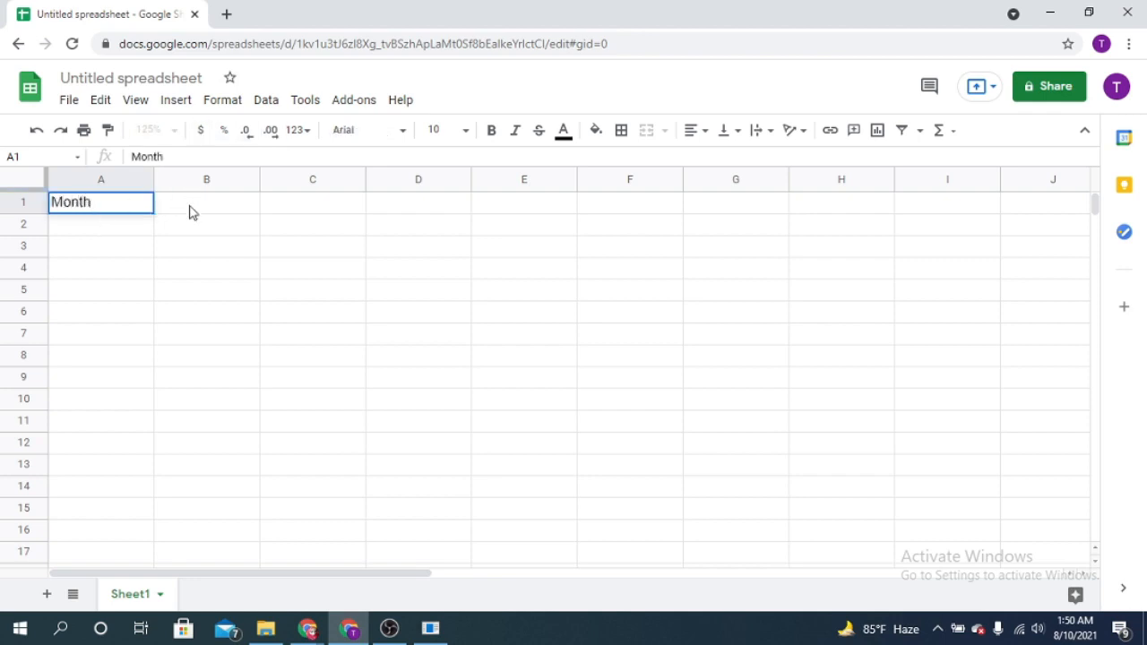
pyautogui.click(189, 212)
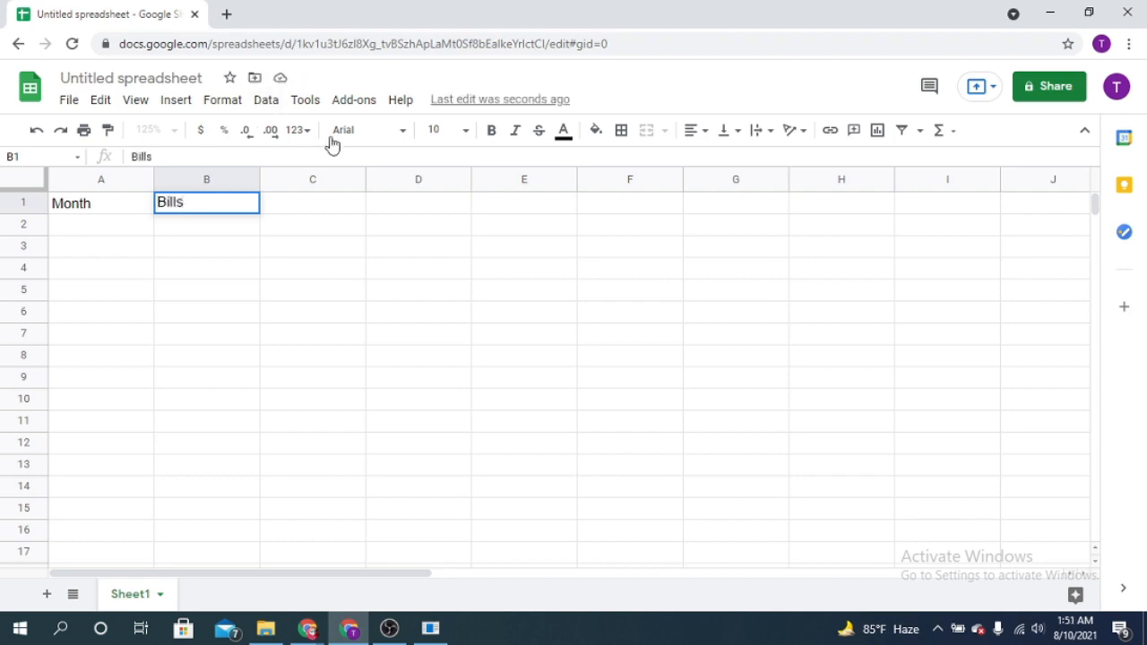
pyautogui.click(96, 231)
# Try font sizes 11, 14 and 8 on the Month header, and restore it to size 10.
pyautogui.click(100, 204)
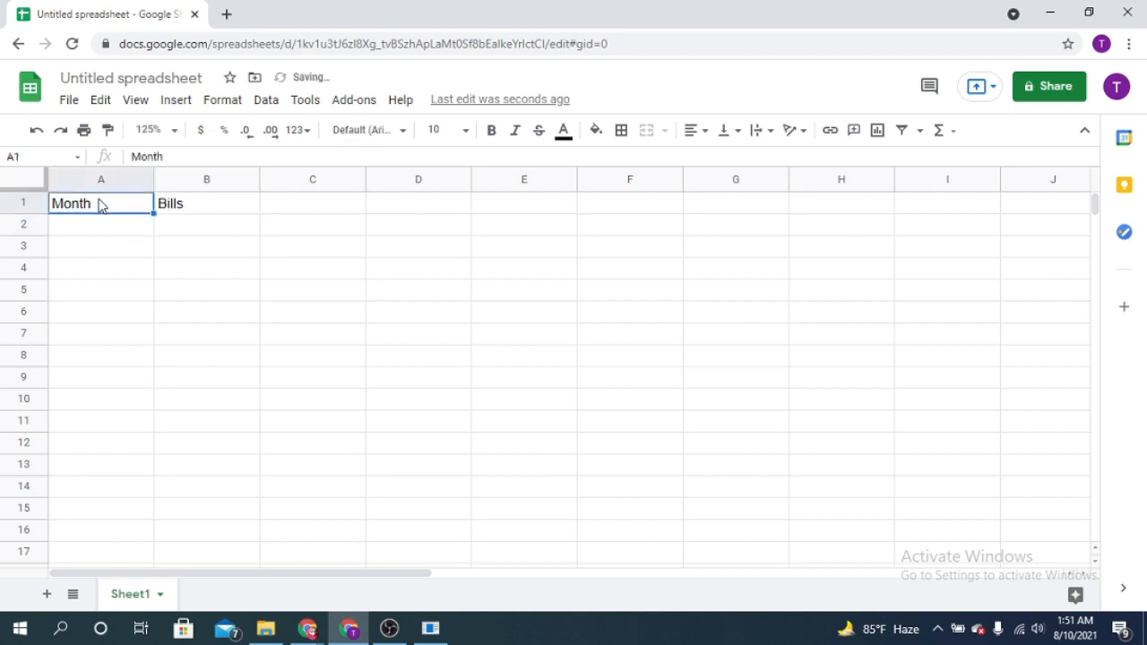
pyautogui.click(465, 134)
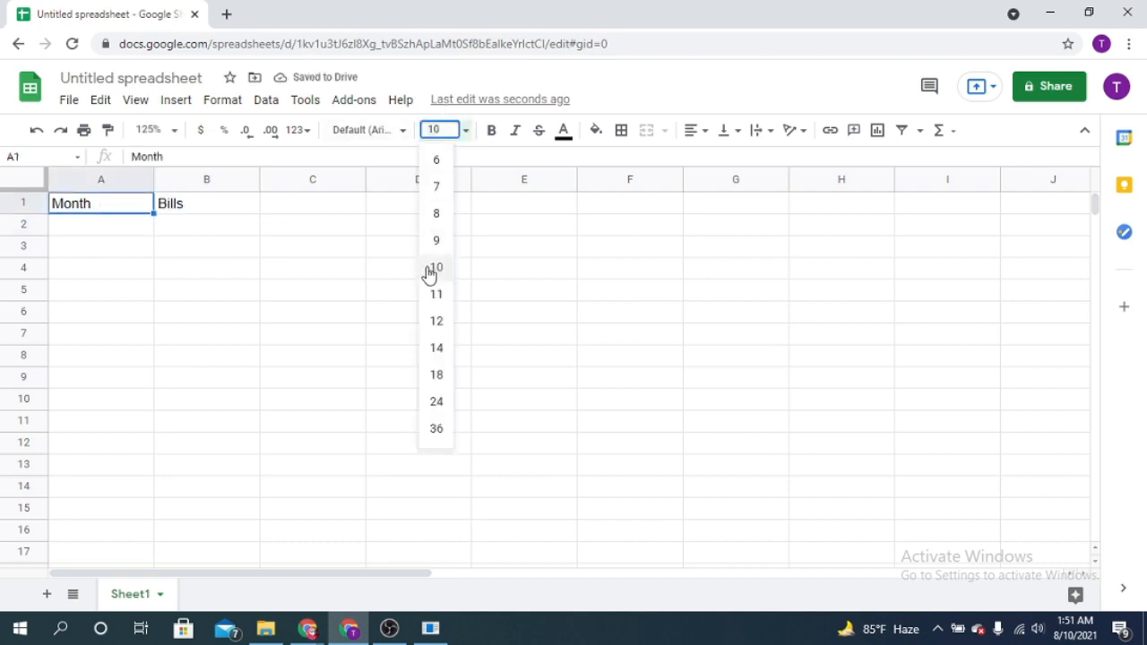
pyautogui.click(437, 296)
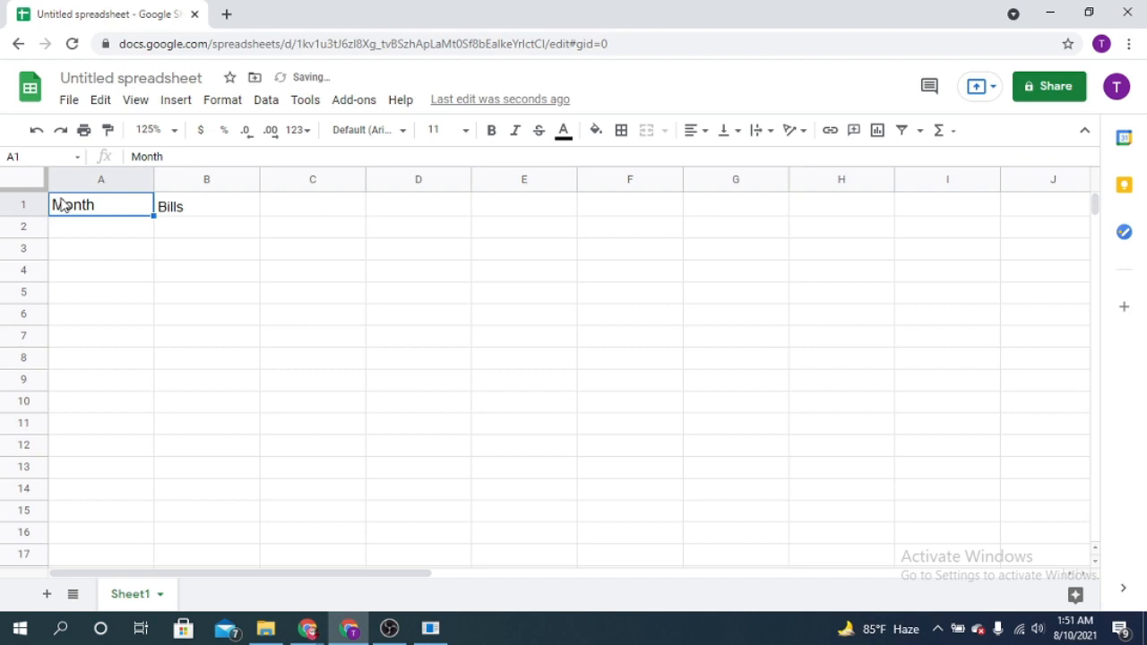
pyautogui.click(466, 132)
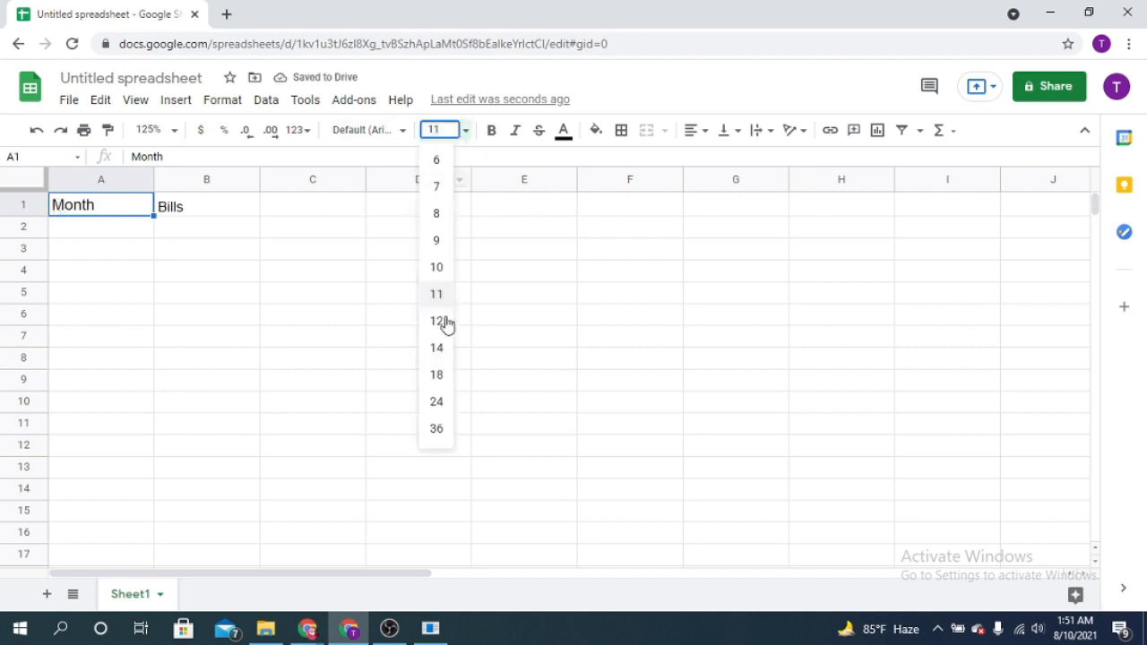
pyautogui.click(444, 358)
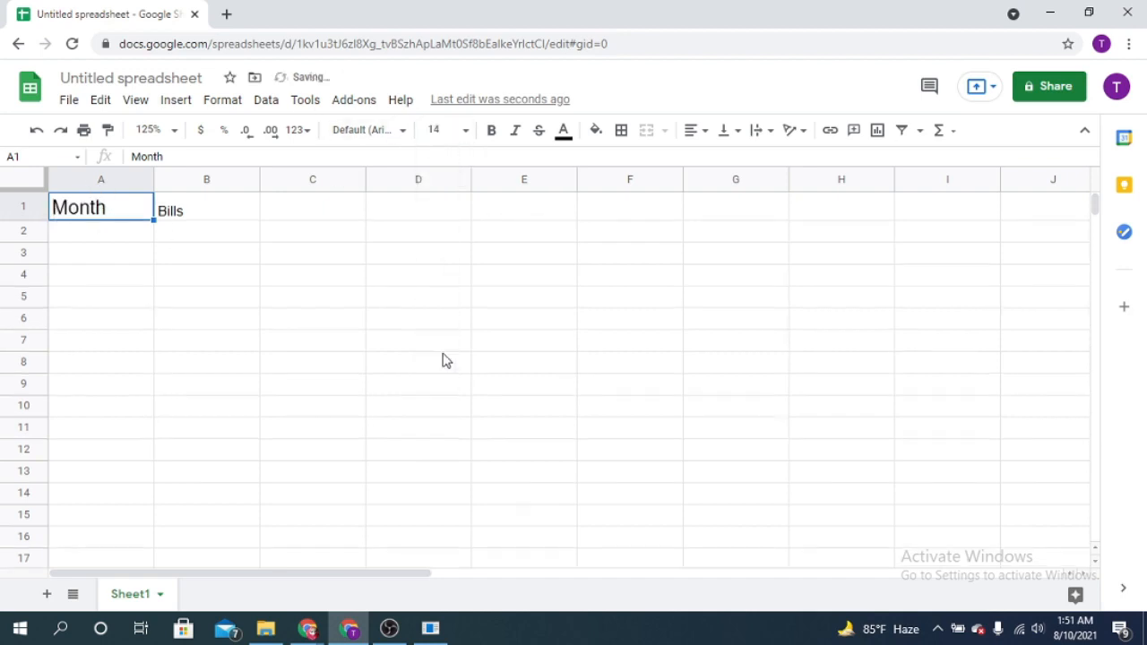
pyautogui.click(466, 132)
pyautogui.click(440, 220)
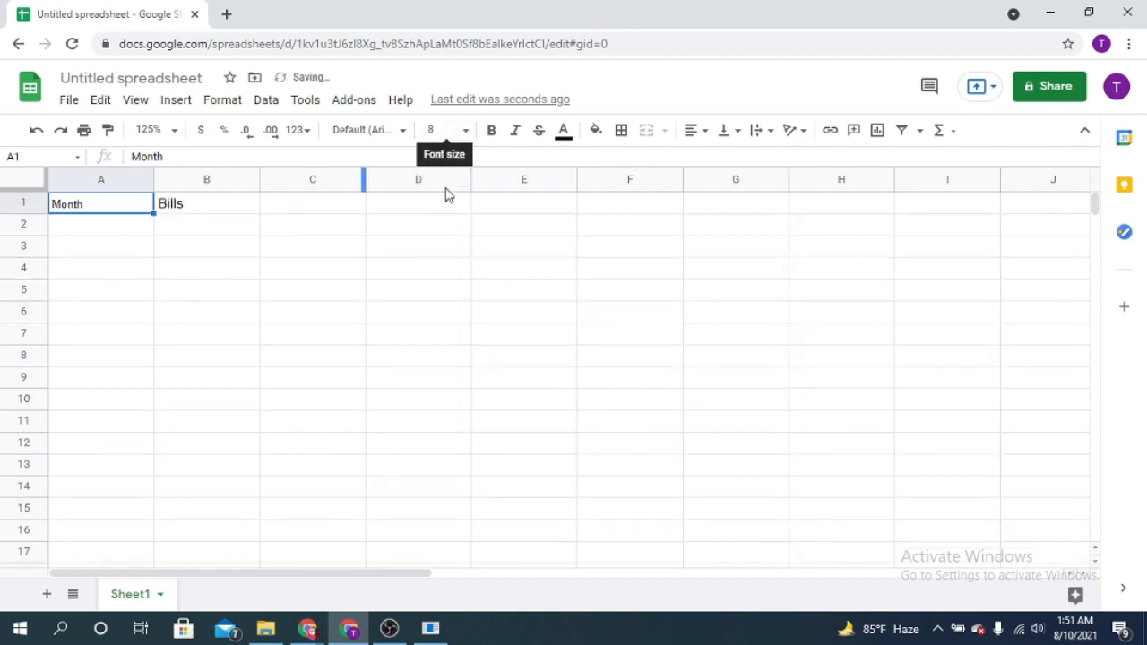
pyautogui.click(464, 143)
pyautogui.click(439, 268)
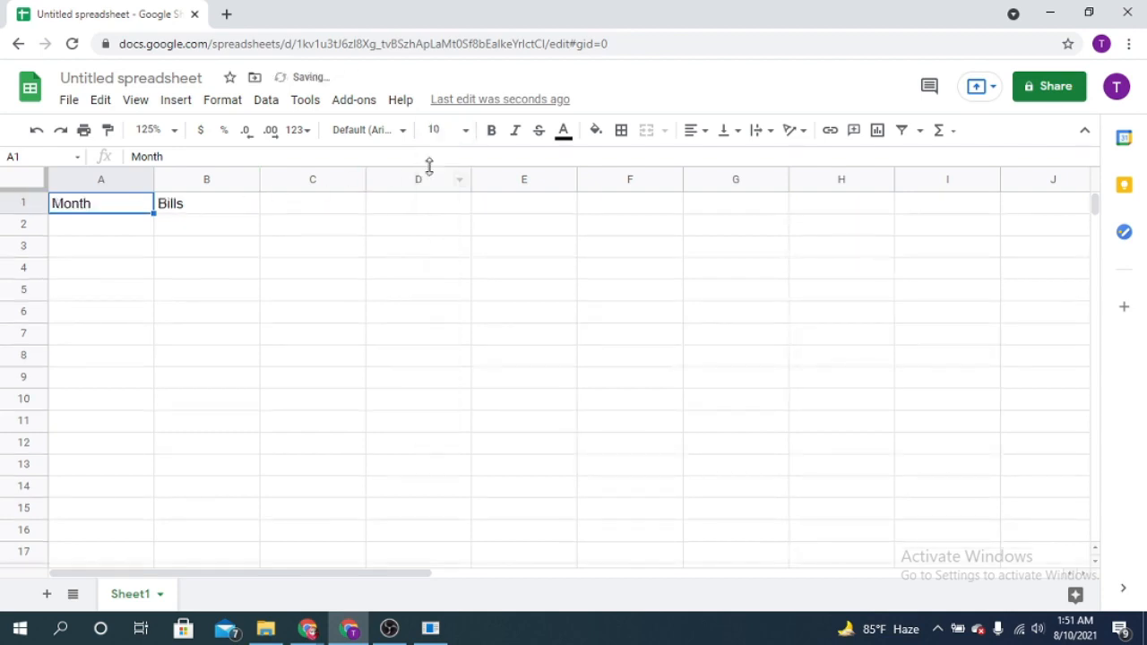
# Apply the Oswald font to the Month header, and try switching it to Arial.
pyautogui.click(401, 136)
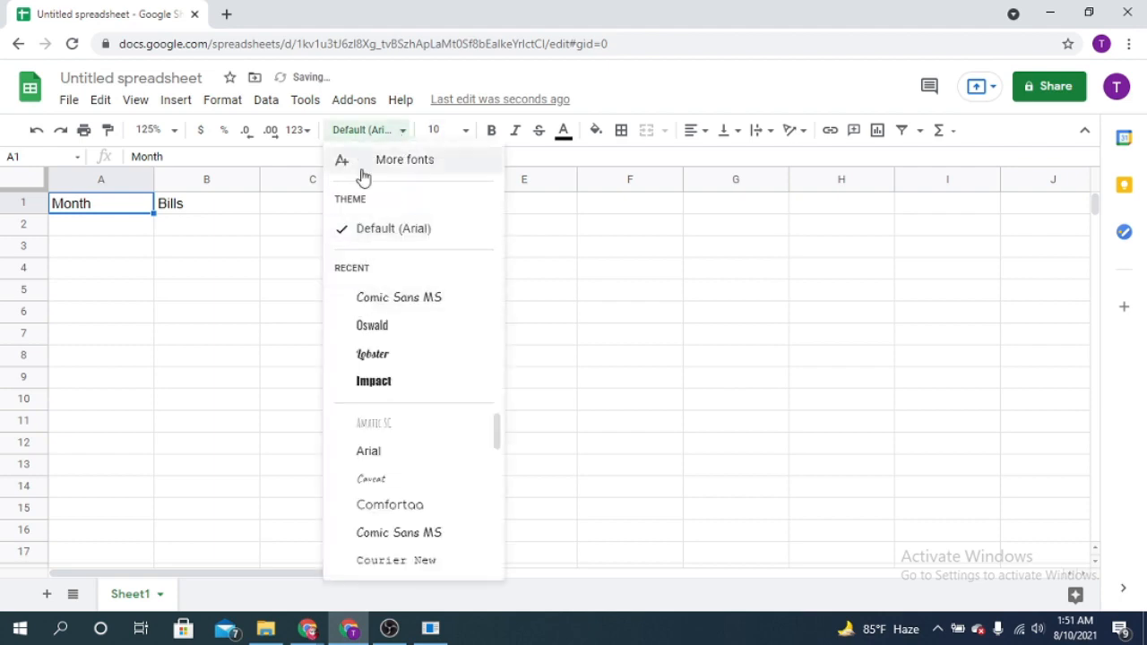
pyautogui.click(402, 327)
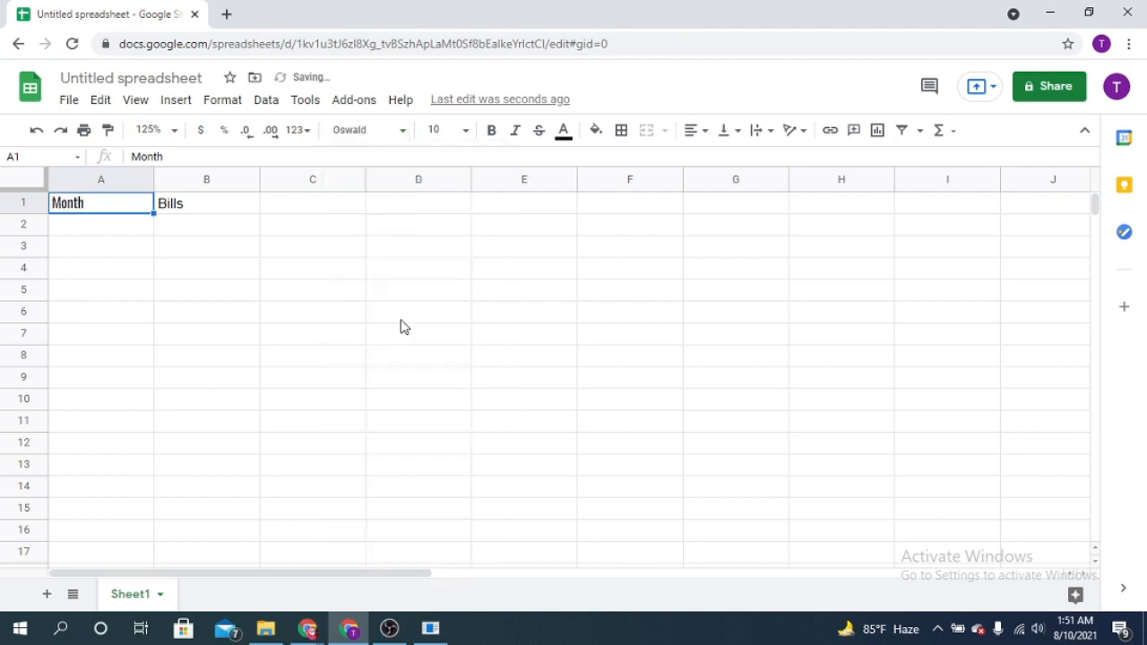
pyautogui.click(467, 133)
pyautogui.click(402, 132)
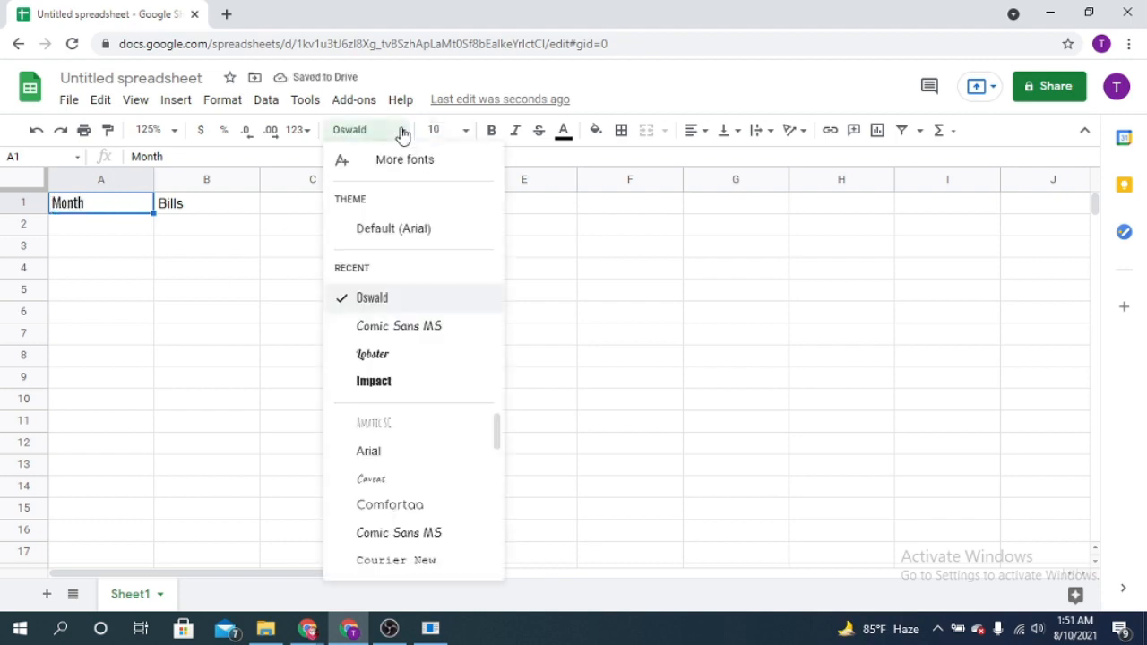
pyautogui.click(384, 450)
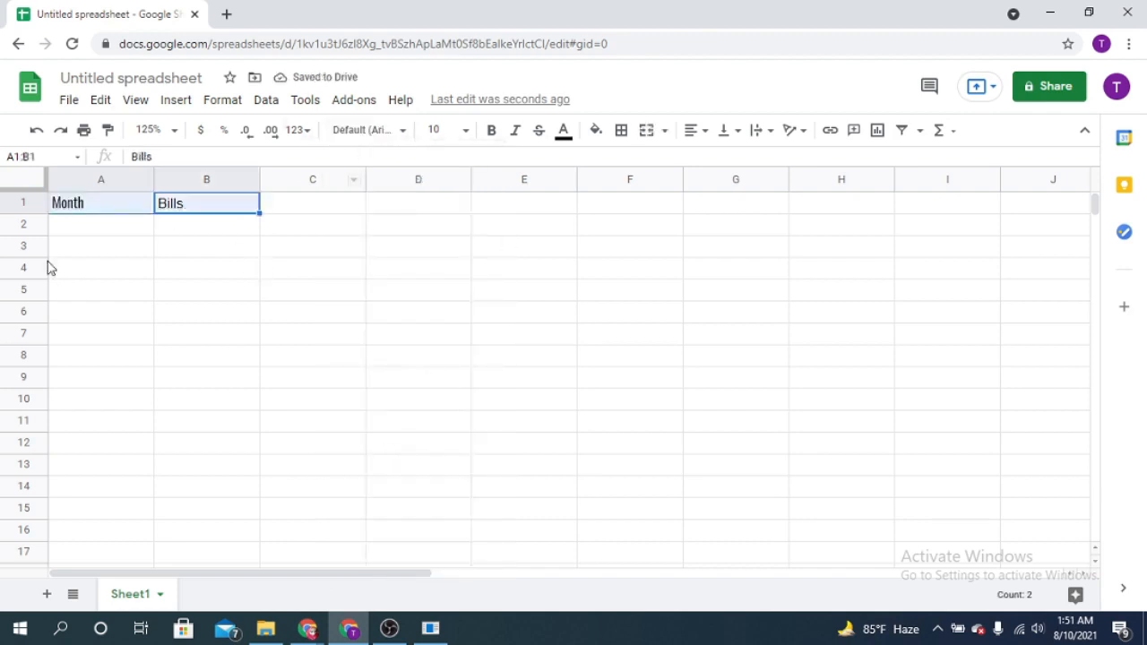
# Try the Arial font on the headers in A1:B1, and apply the Lobster font to both.
pyautogui.click(402, 133)
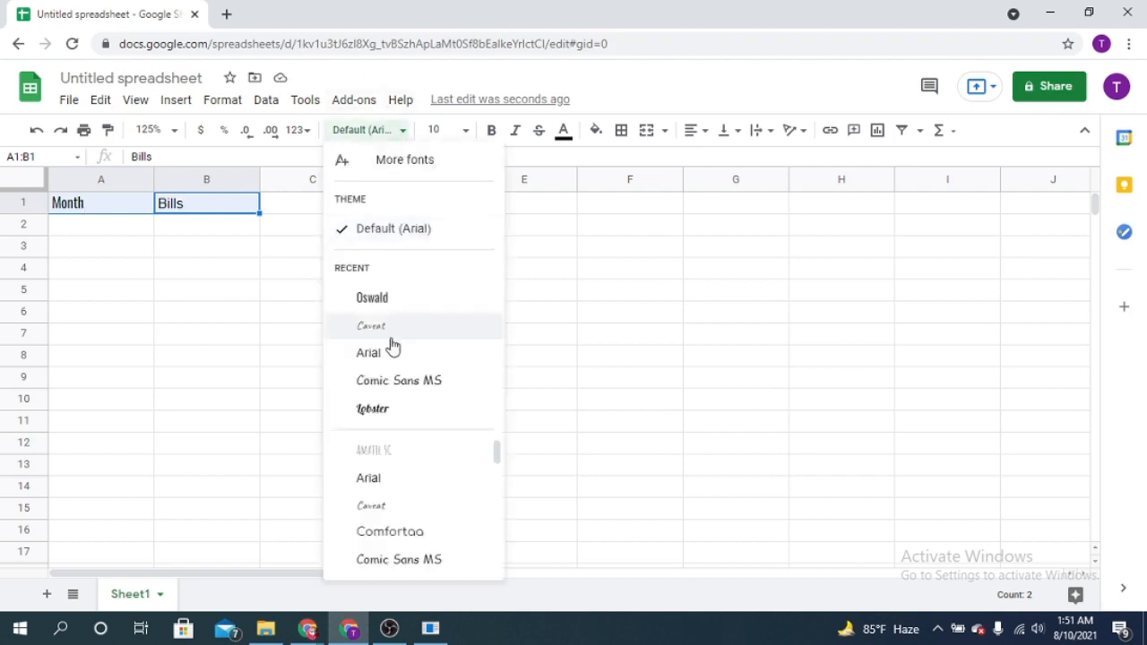
pyautogui.click(414, 367)
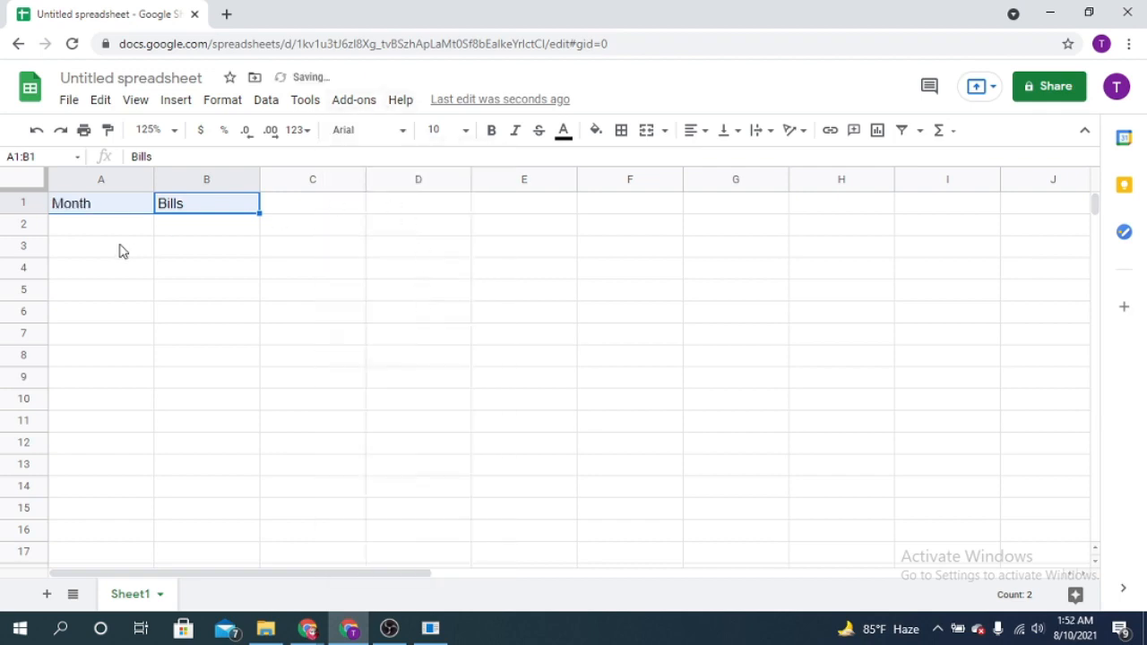
pyautogui.click(148, 230)
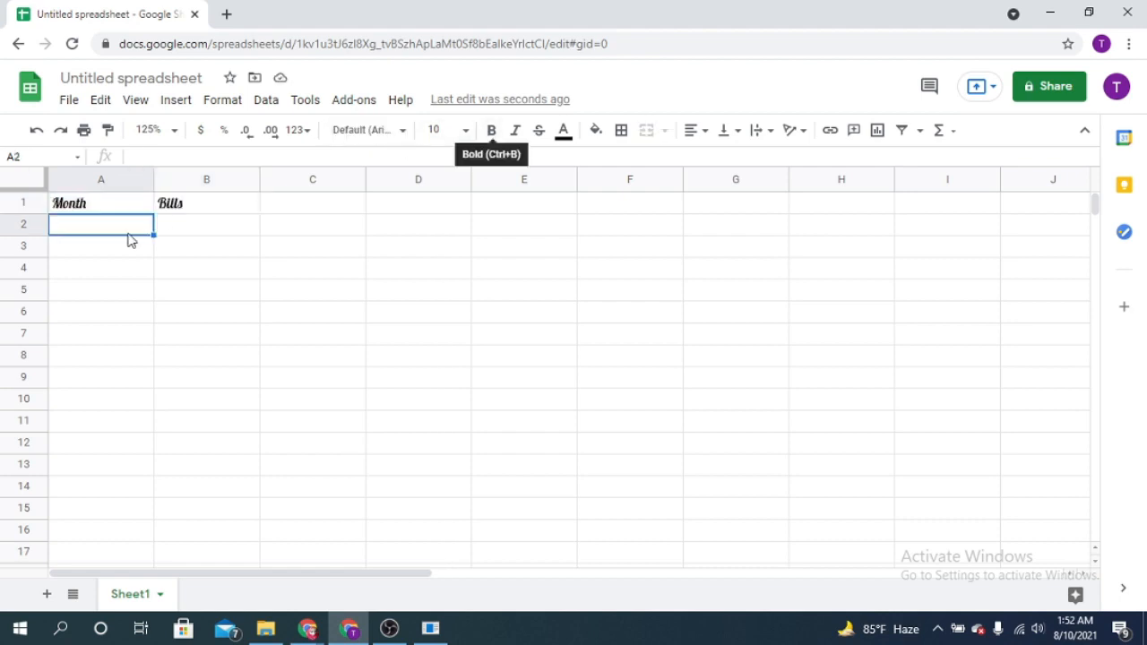
# Make the Month header bold and the Bills header italic.
pyautogui.click(106, 210)
pyautogui.click(494, 131)
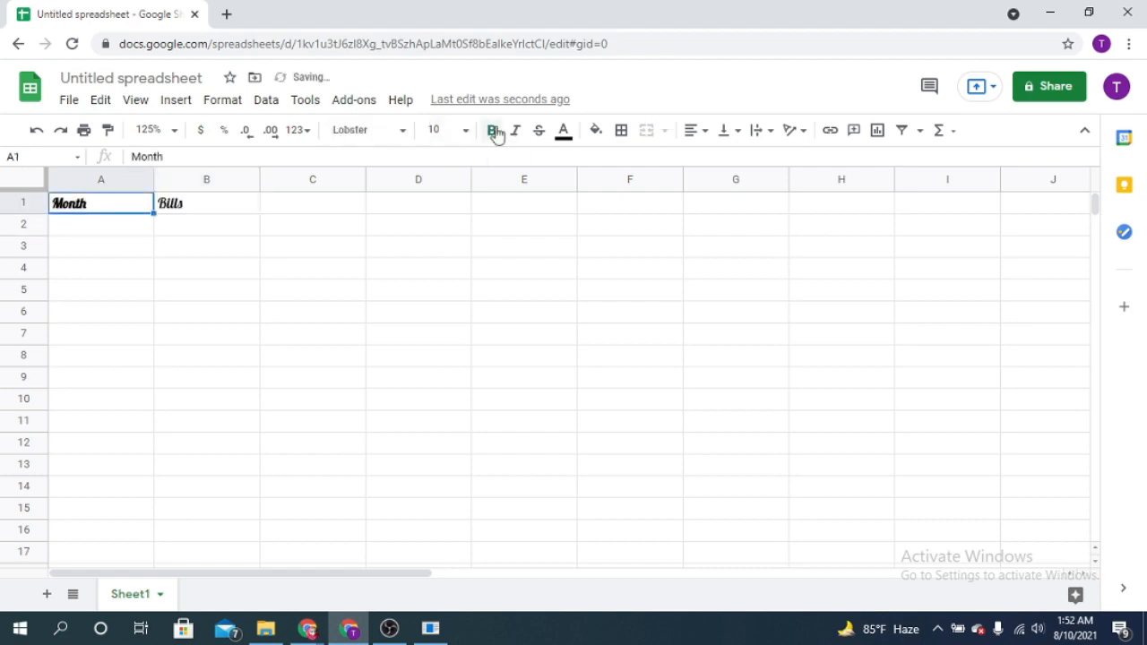
pyautogui.click(231, 208)
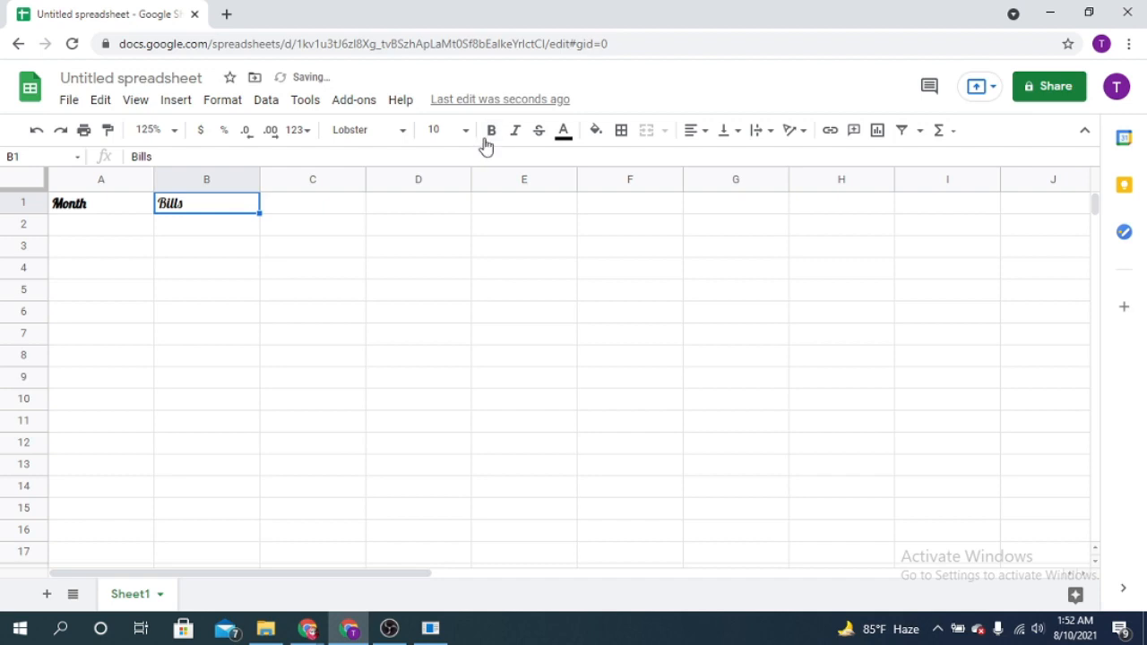
pyautogui.click(515, 132)
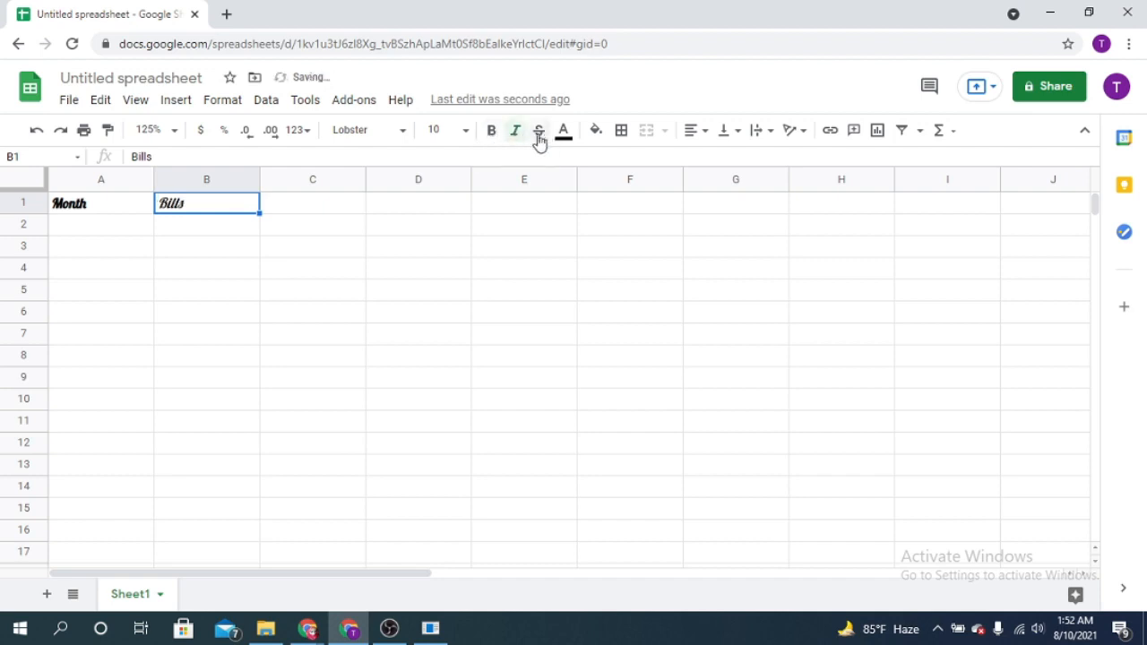
# Try strikethrough on the Month header, and remove it again.
pyautogui.click(107, 213)
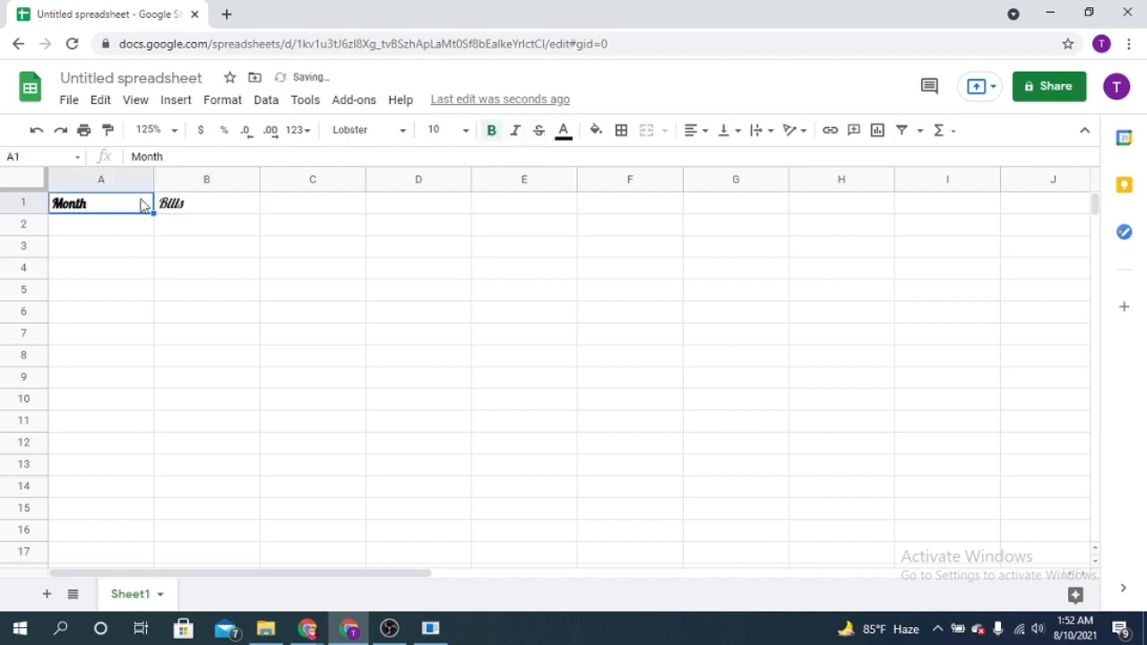
pyautogui.click(541, 135)
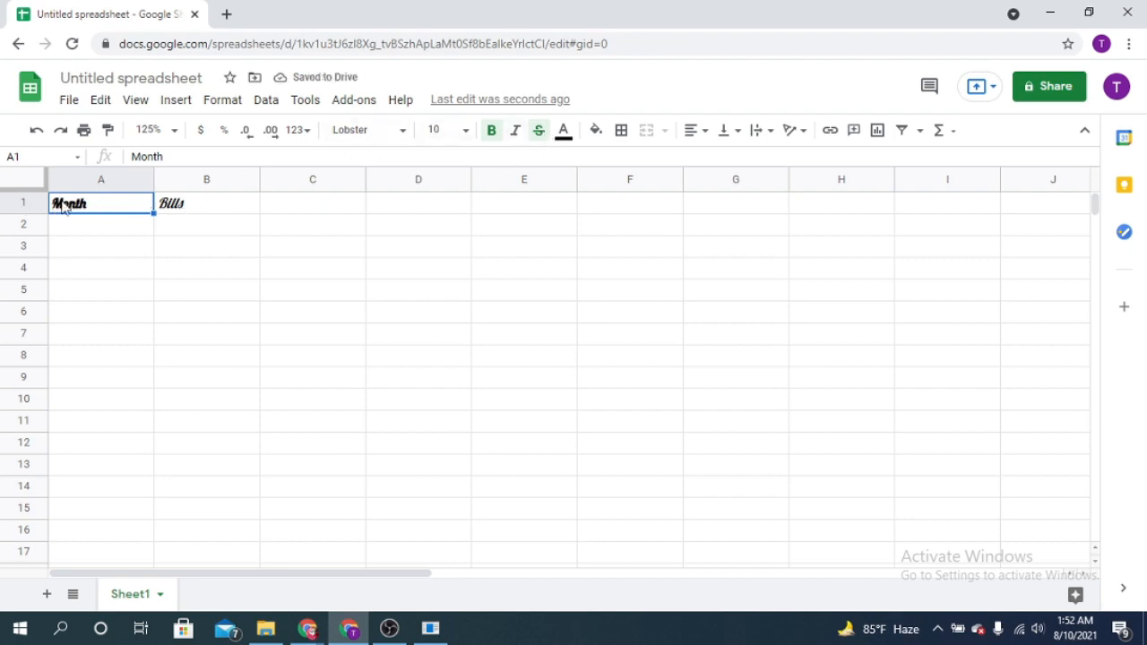
pyautogui.click(539, 131)
# Set the text colour of the Month header to blue and the Bills header to dark magenta.
pyautogui.click(567, 137)
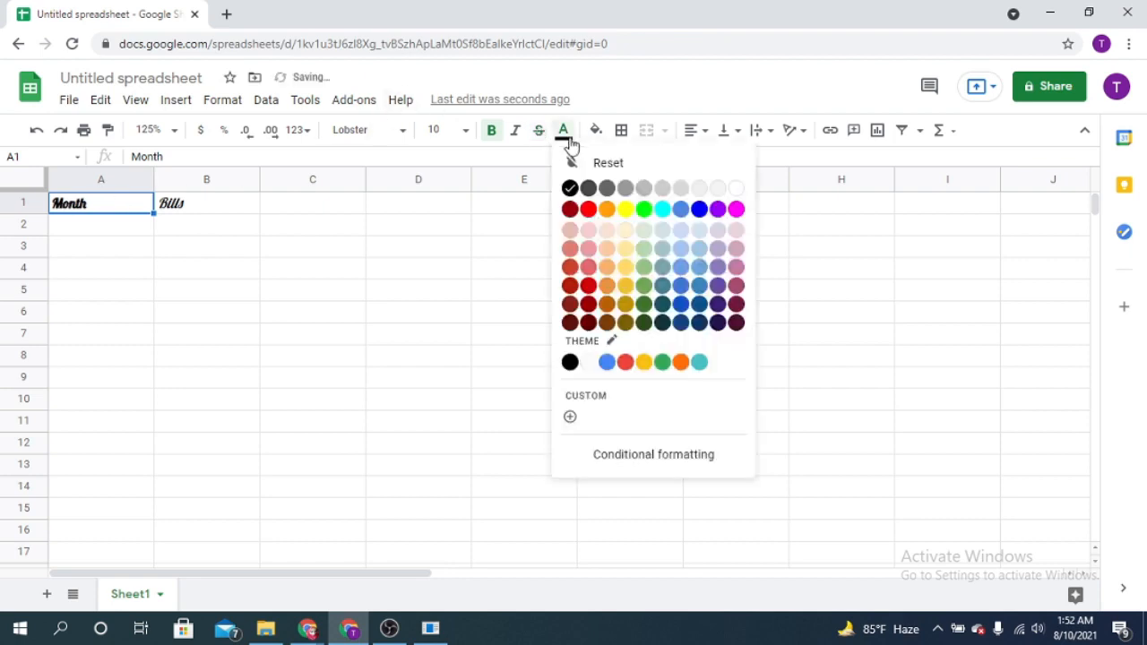
pyautogui.click(587, 211)
# Try a yellow fill on the empty cell A2, and undo it.
pyautogui.click(597, 131)
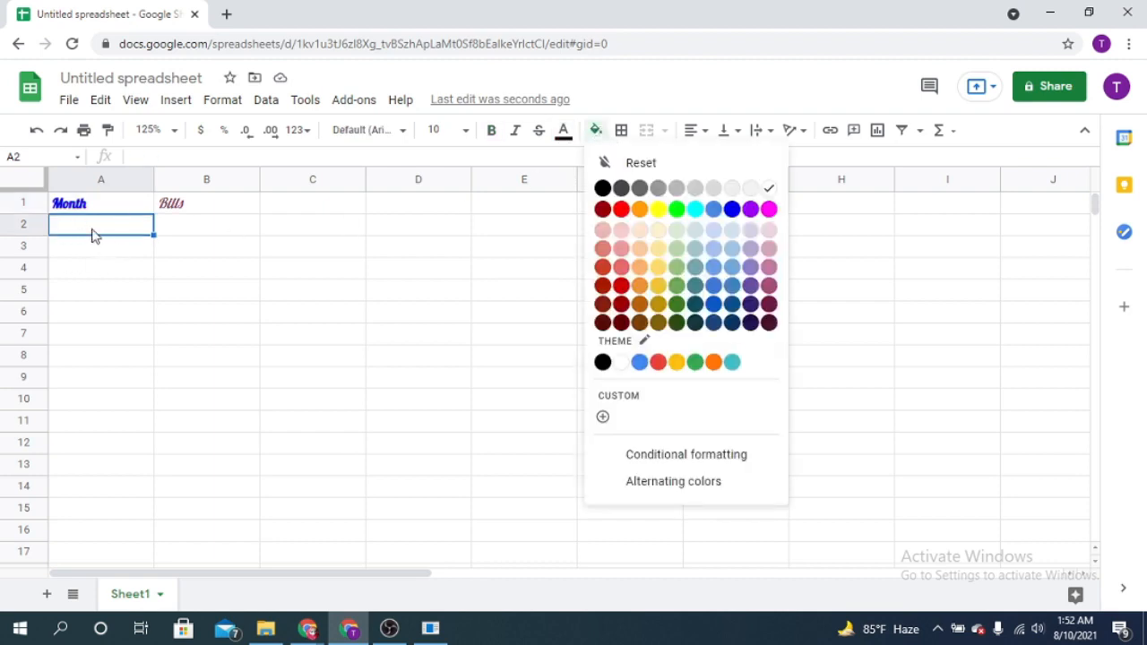
pyautogui.click(657, 211)
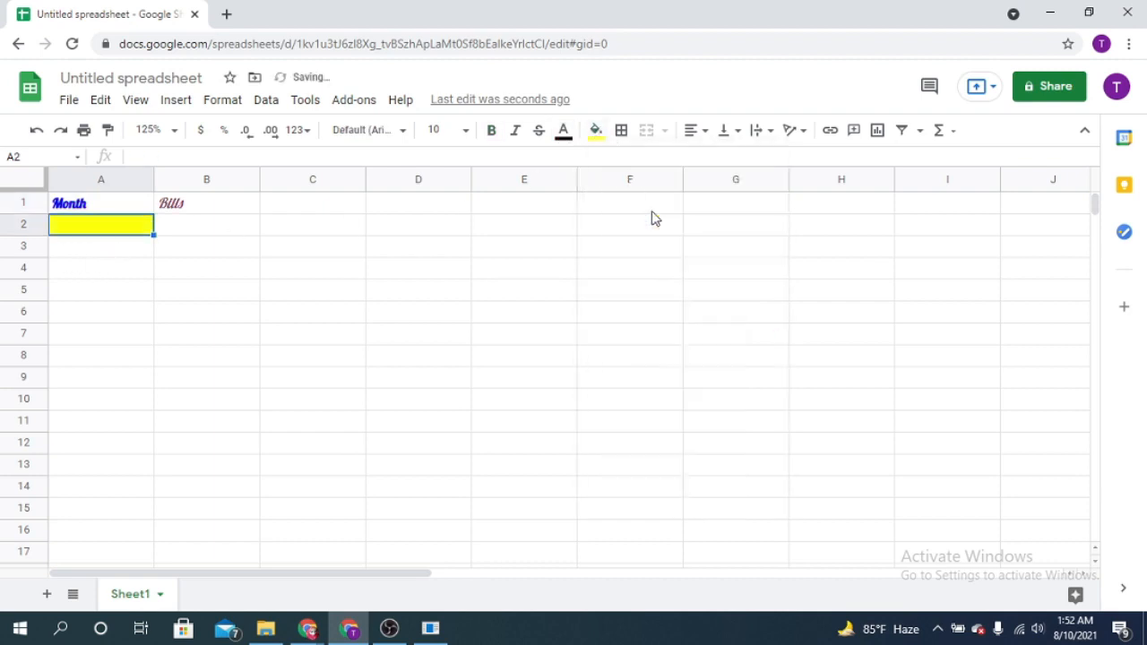
pyautogui.click(123, 248)
pyautogui.click(133, 230)
pyautogui.hotkey('ctrl', 'z')
# Fill the Month header cell with light yellow-orange and the Bills header cell with light blue.
pyautogui.click(114, 207)
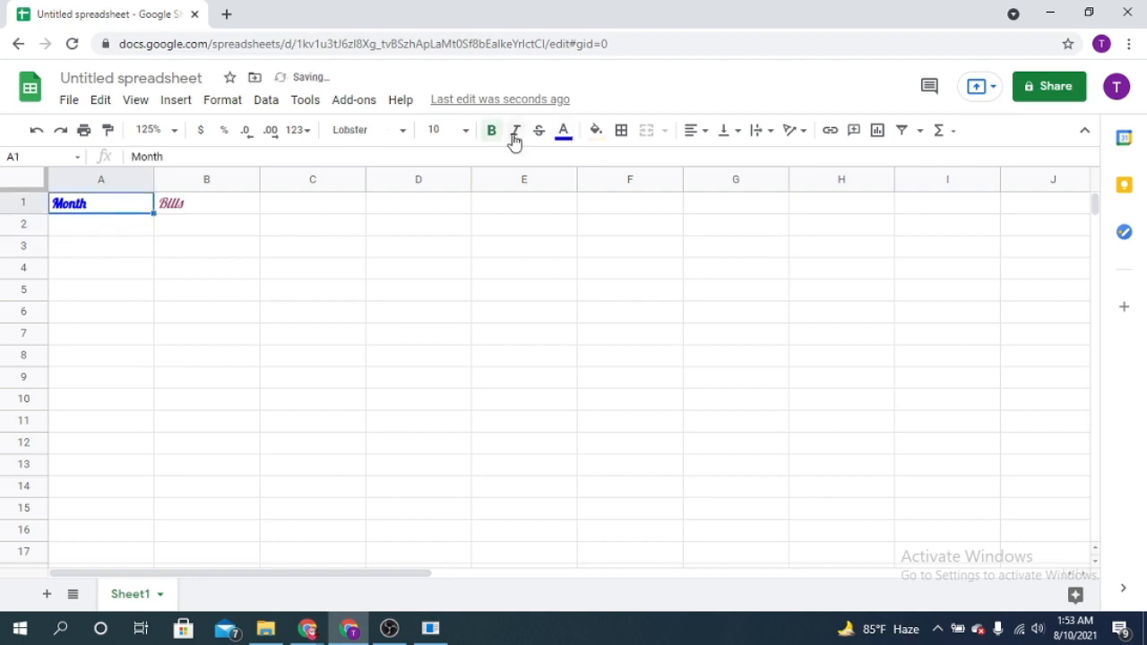
pyautogui.click(597, 132)
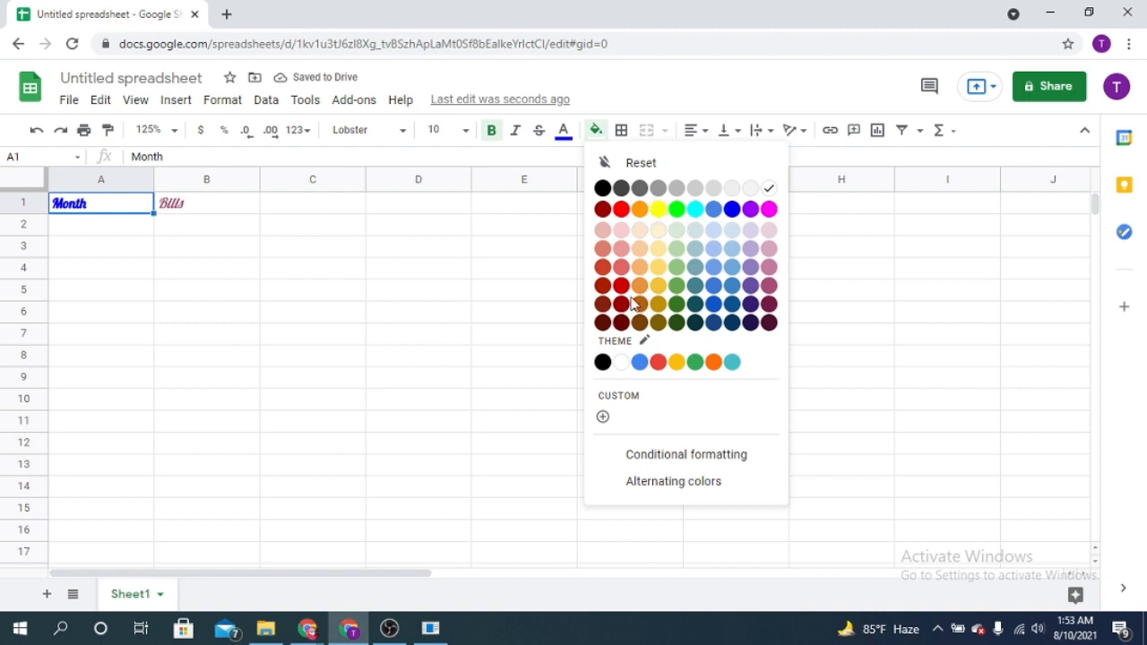
pyautogui.click(659, 274)
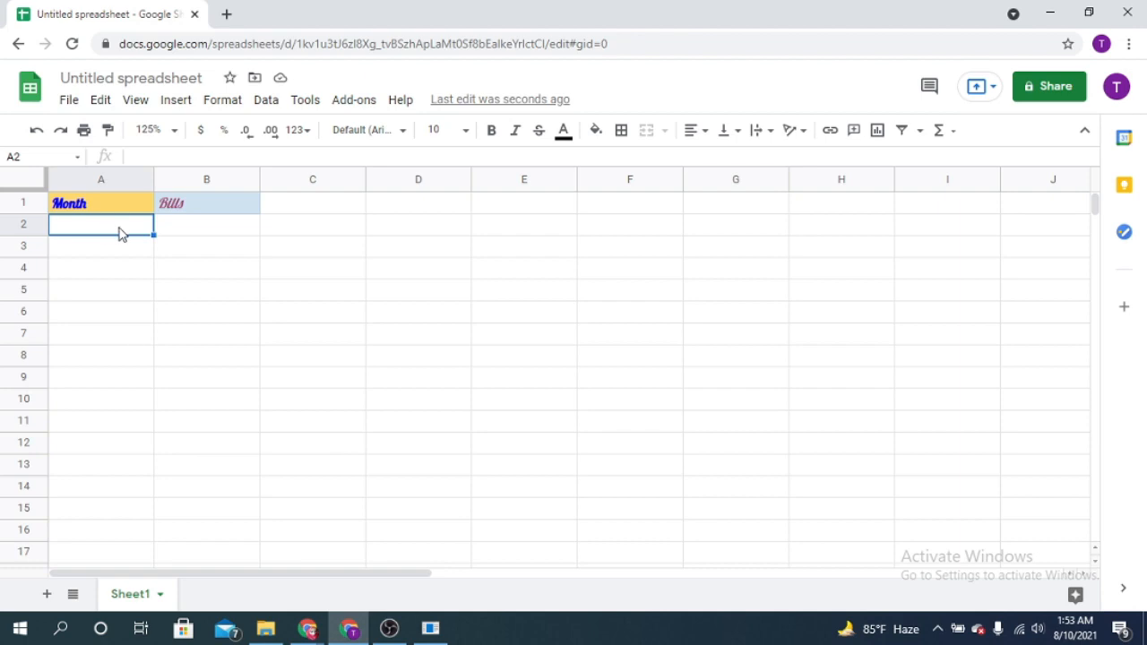
# Enter the month names january to december in cells A2 to A13.
pyautogui.write('january')
pyautogui.press('Return')
pyautogui.write('february')
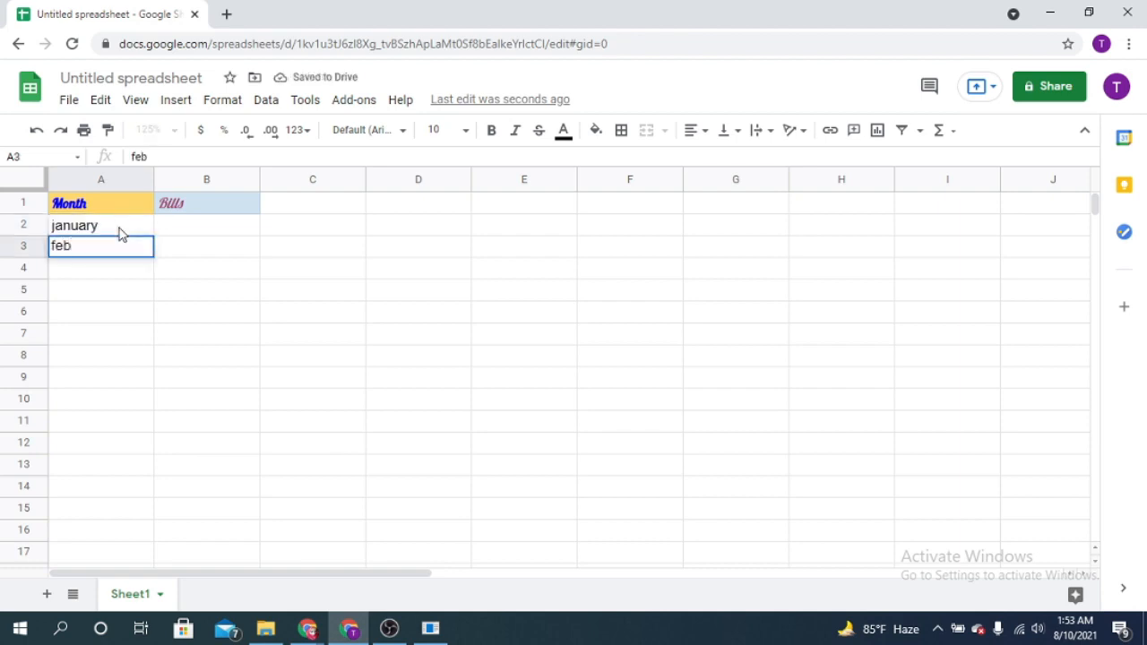
pyautogui.press('Return')
pyautogui.write('march')
pyautogui.press('Return')
pyautogui.write('april')
pyautogui.press('Return')
pyautogui.write('may')
pyautogui.press('Return')
pyautogui.write('june')
pyautogui.press('Return')
pyautogui.write('july')
pyautogui.press('Return')
pyautogui.write('august')
pyautogui.press('Return')
pyautogui.write('september')
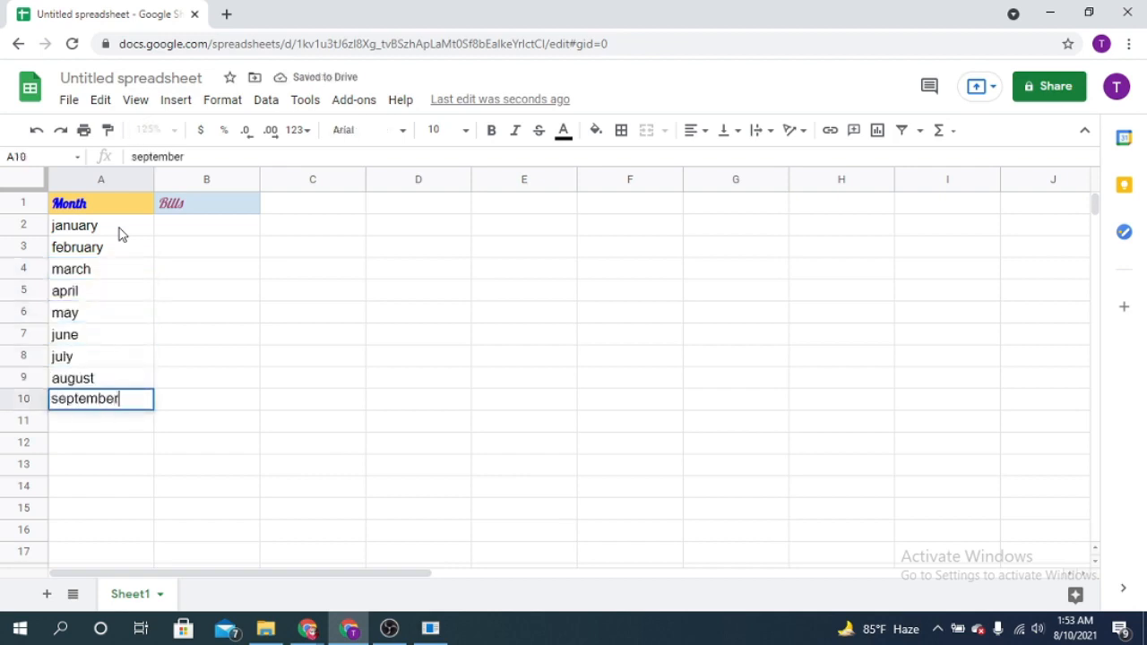
pyautogui.press('Return')
pyautogui.write('octbar')
pyautogui.press('BackSpace')
pyautogui.press('BackSpace')
pyautogui.press('BackSpace')
pyautogui.write('obar')
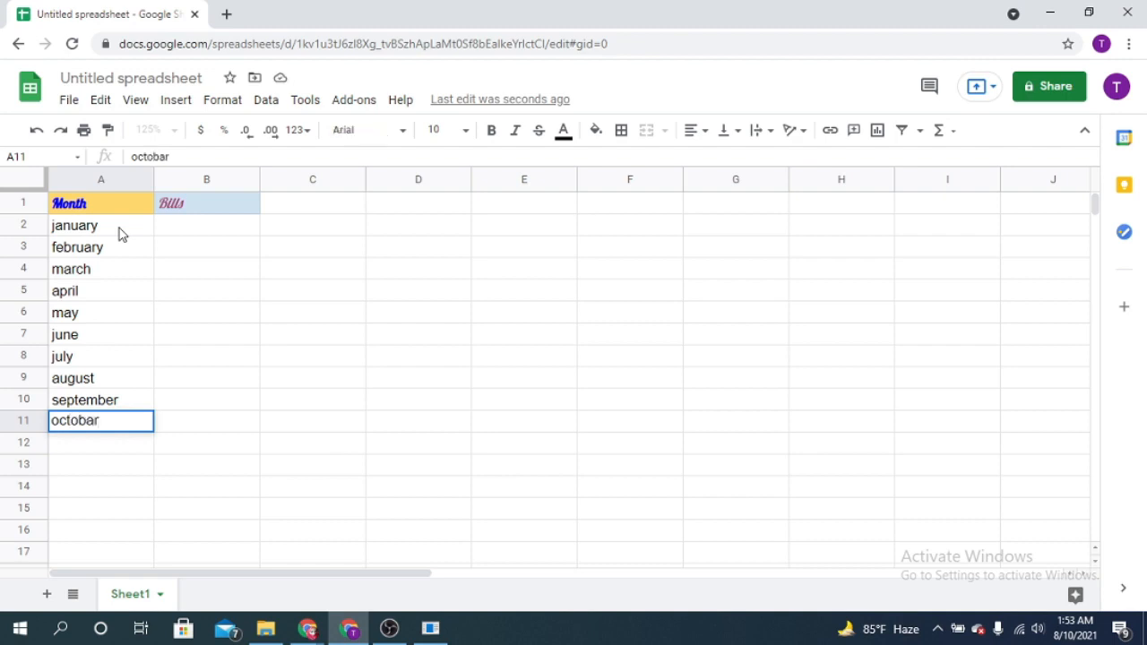
pyautogui.press('Return')
pyautogui.write('november')
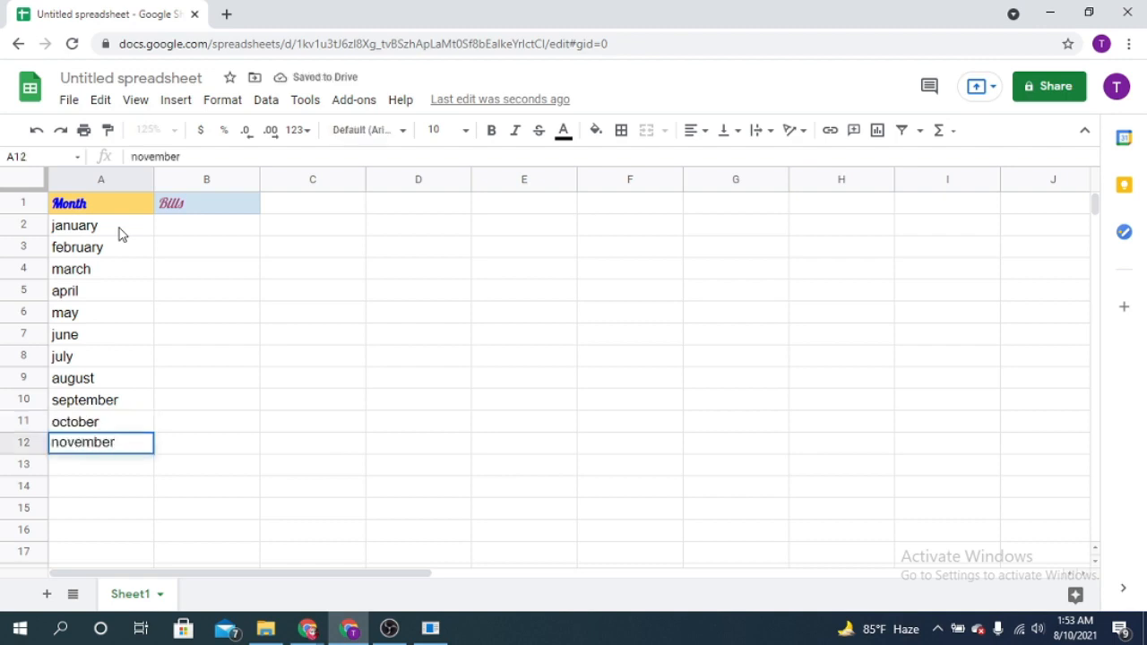
pyautogui.press('Return')
pyautogui.write('december')
pyautogui.press('Return')
# Enter the monthly bills in B2:B13: 10000, 12000, 13000, 9000, 8000, 15000, 18000, 5000, 40000, 20000, 2000 and 10000.
pyautogui.click(213, 230)
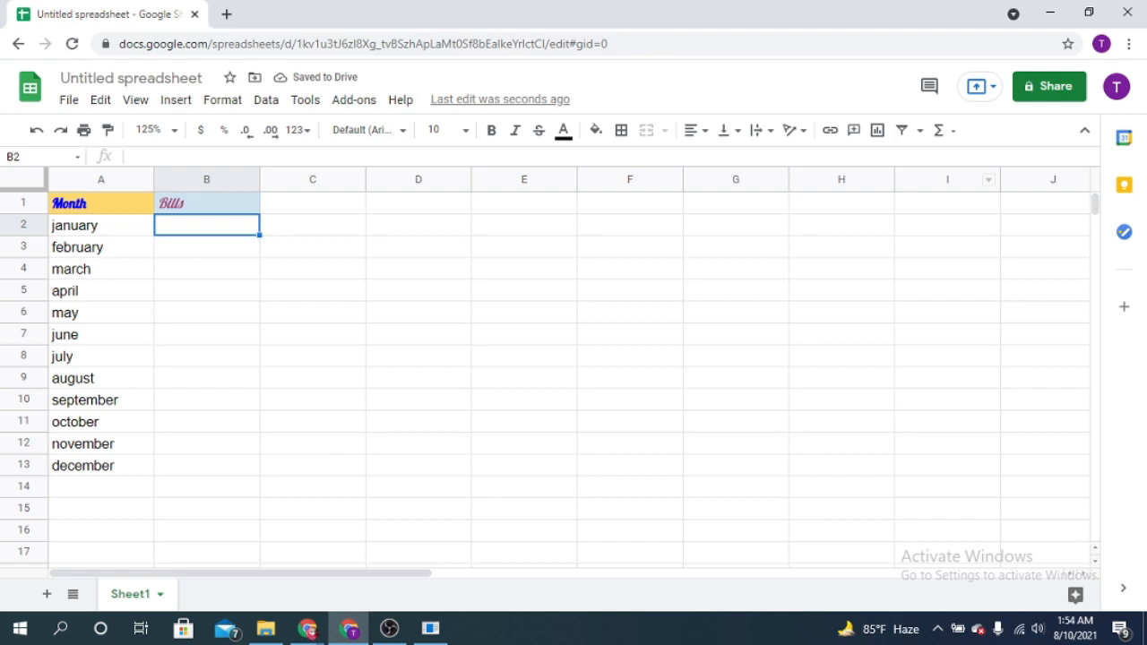
pyautogui.write('10000')
pyautogui.press('Return')
pyautogui.write('12000')
pyautogui.press('Return')
pyautogui.write('13000')
pyautogui.press('Return')
pyautogui.write('9000')
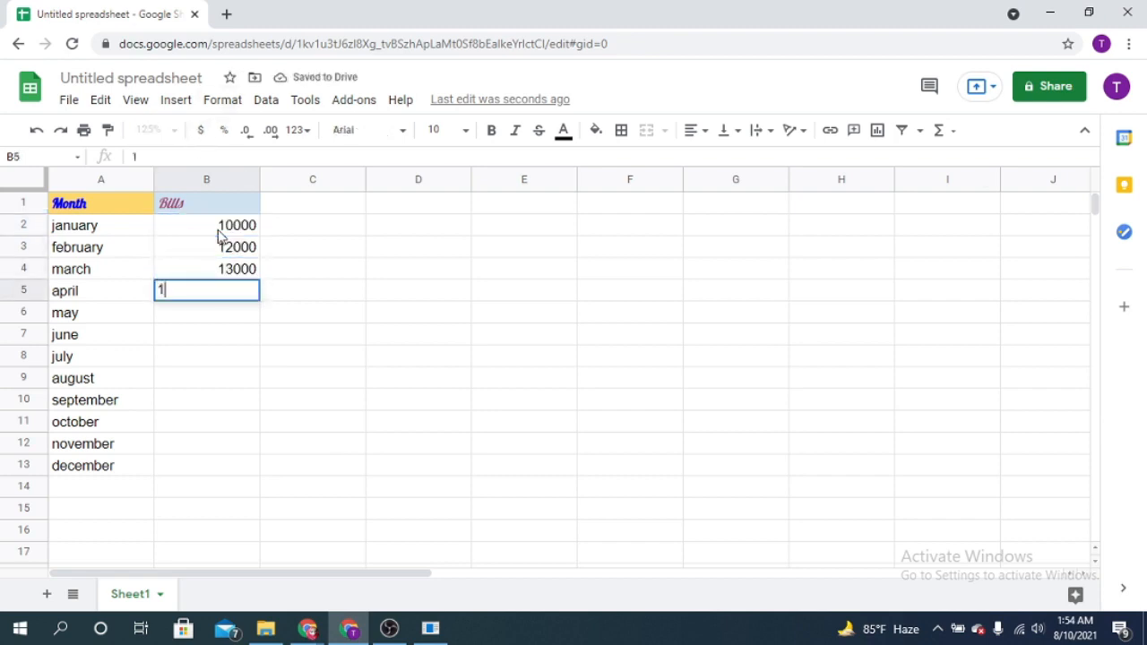
pyautogui.press('Return')
pyautogui.write('8000')
pyautogui.press('Return')
pyautogui.write('15000')
pyautogui.press('Return')
pyautogui.write('18000')
pyautogui.press('Return')
pyautogui.write('5000')
pyautogui.press('Return')
pyautogui.write('40000')
pyautogui.press('Return')
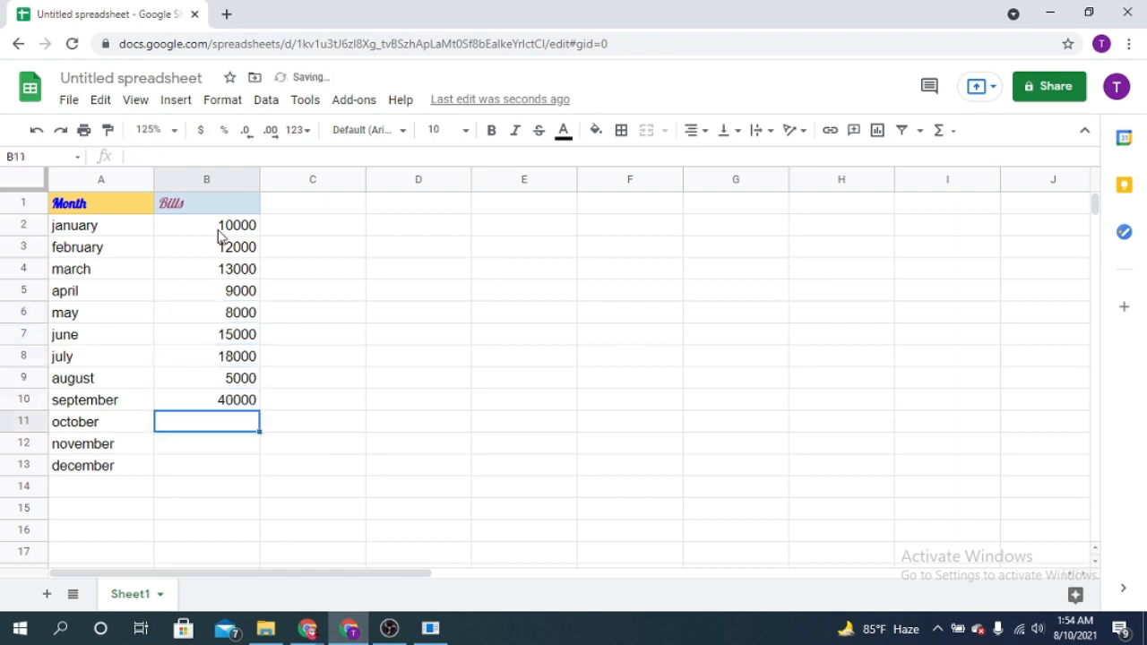
pyautogui.write('20000')
pyautogui.press('Return')
pyautogui.write('2000')
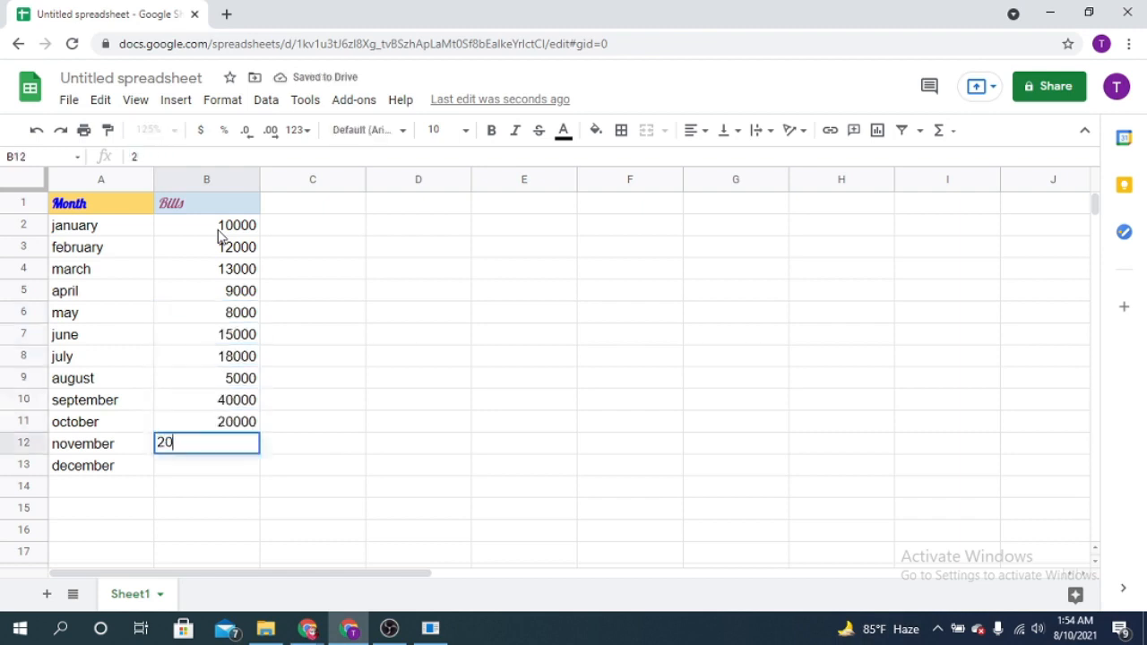
pyautogui.press('Return')
pyautogui.write('10000')
pyautogui.press('Return')
# Try the currency format on the January bill in cell B2, and undo it.
pyautogui.click(208, 229)
pyautogui.click(201, 131)
pyautogui.hotkey('ctrl', 'z')
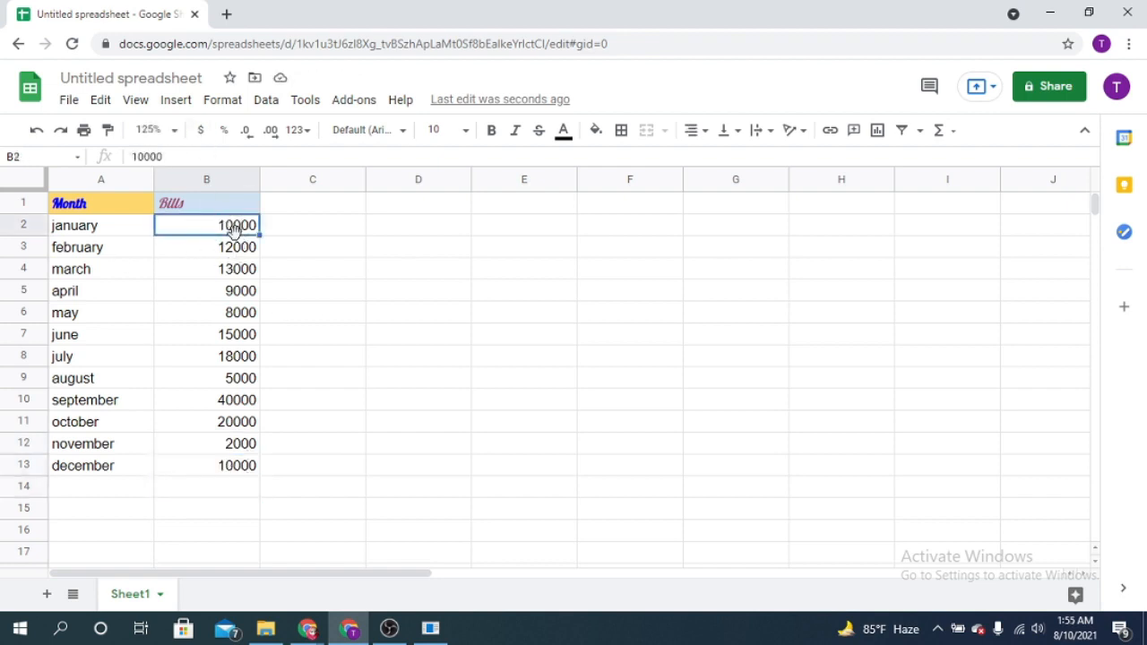
# Format all the bill amounts in B2:B13 as currency, and switch them to percent.
pyautogui.keyDown('shift'); pyautogui.click(241, 472); pyautogui.keyUp('shift')
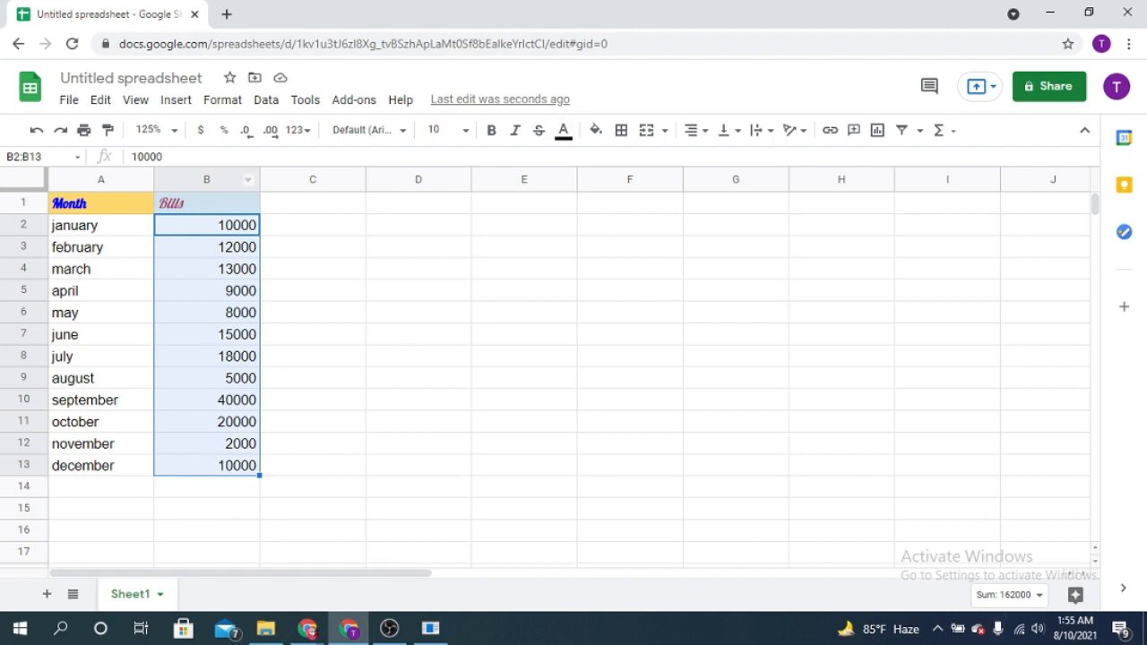
pyautogui.click(203, 132)
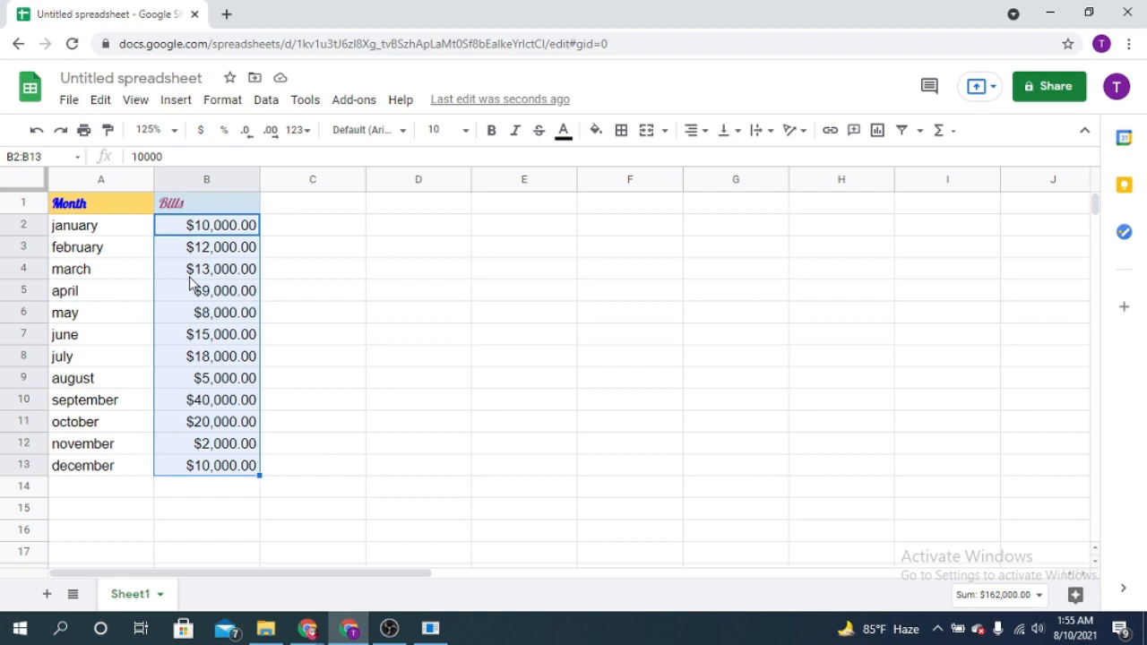
pyautogui.click(225, 132)
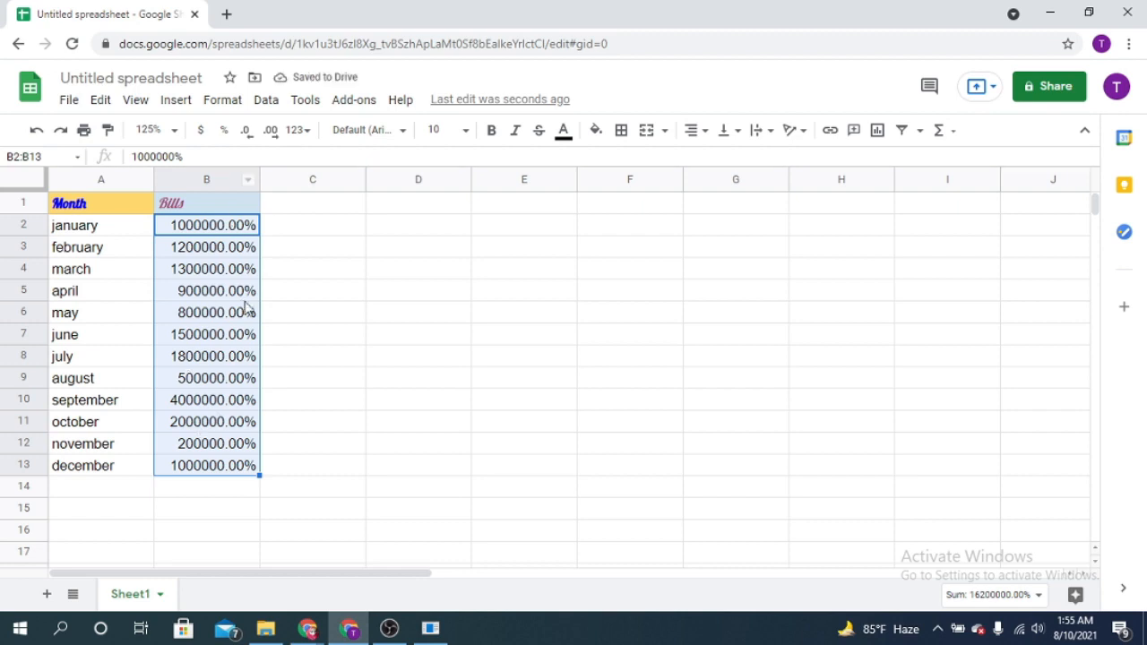
# Try removing and adding decimal places on the percentages in B2:B13, and restore the percent format with two decimals.
pyautogui.click(250, 135)
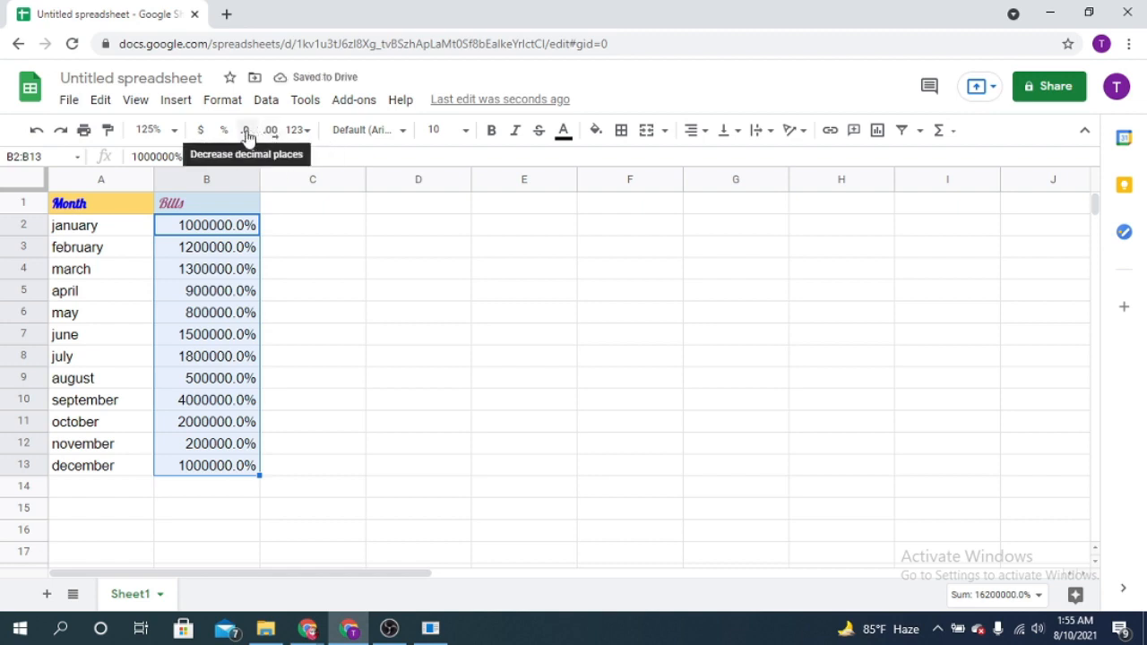
pyautogui.click(248, 135)
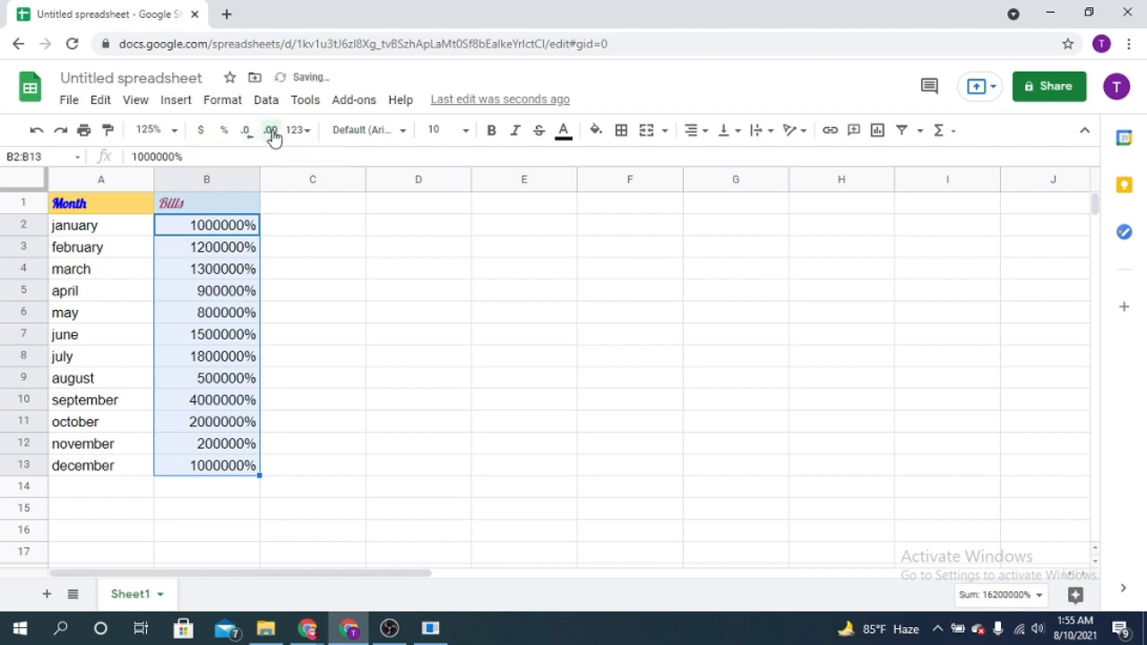
pyautogui.click(271, 133)
pyautogui.click(271, 133)
pyautogui.click(272, 133)
pyautogui.click(271, 133)
pyautogui.click(245, 133)
pyautogui.click(246, 133)
pyautogui.click(245, 132)
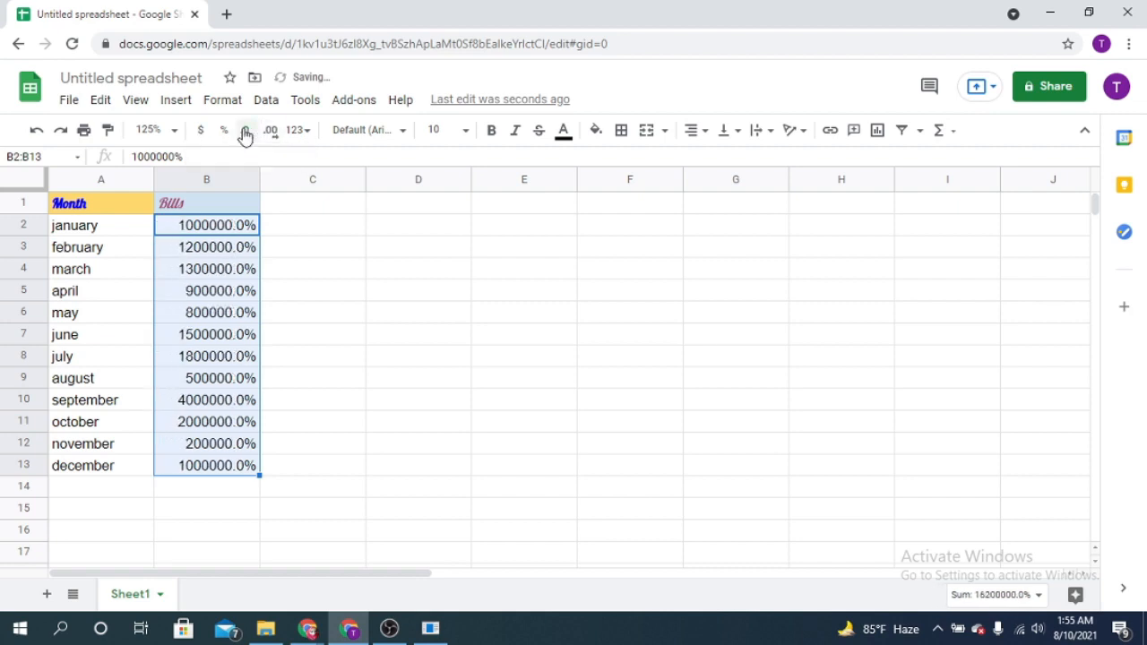
pyautogui.click(246, 132)
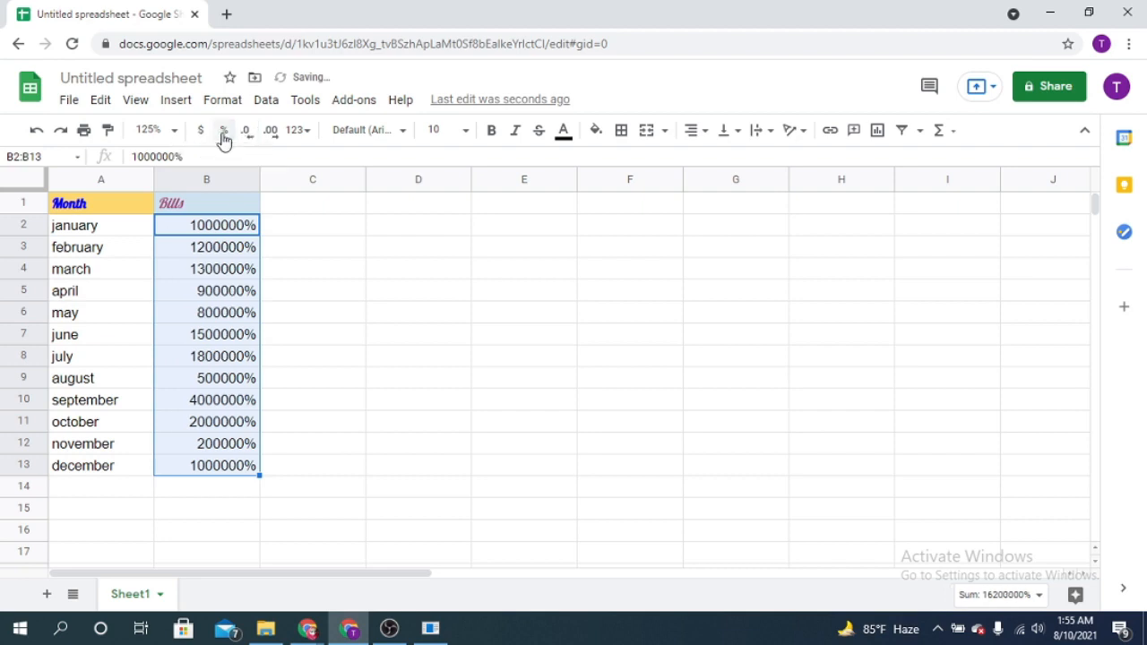
pyautogui.click(224, 133)
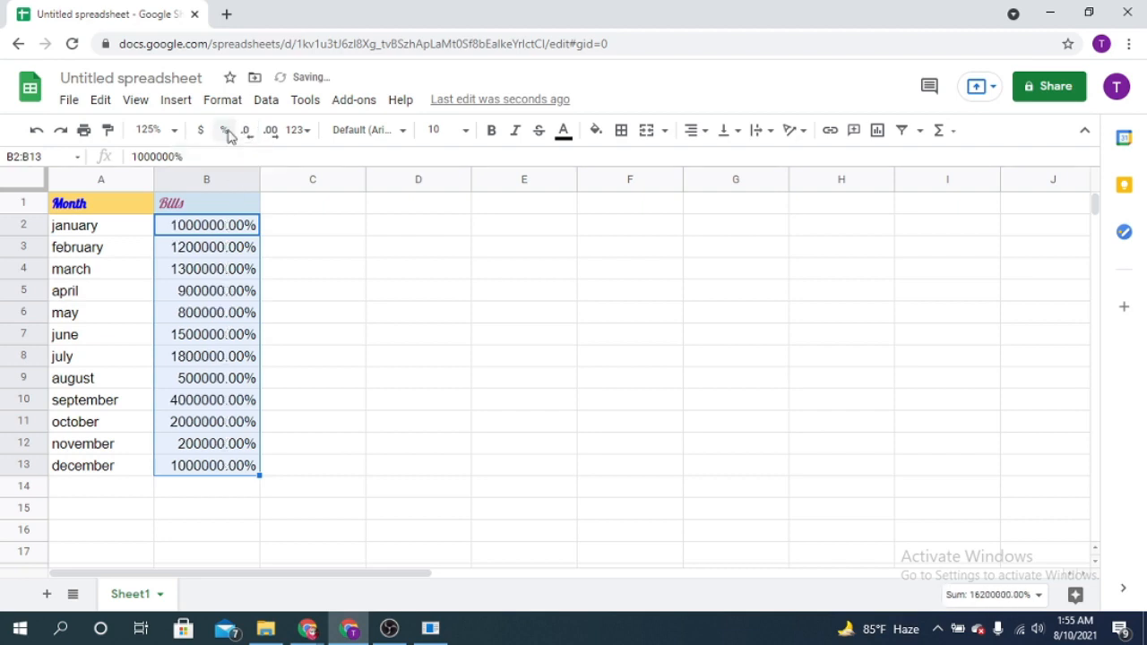
# Try the Number, Percent and Scientific formats on the bill amounts in B2:B13.
pyautogui.click(295, 130)
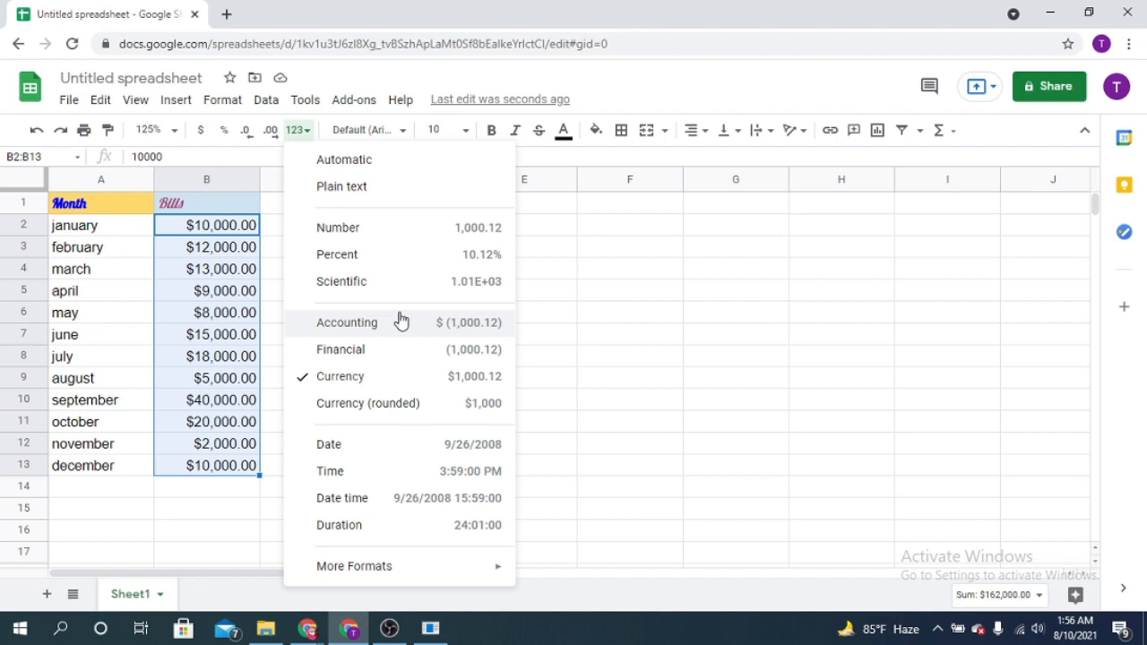
pyautogui.click(402, 235)
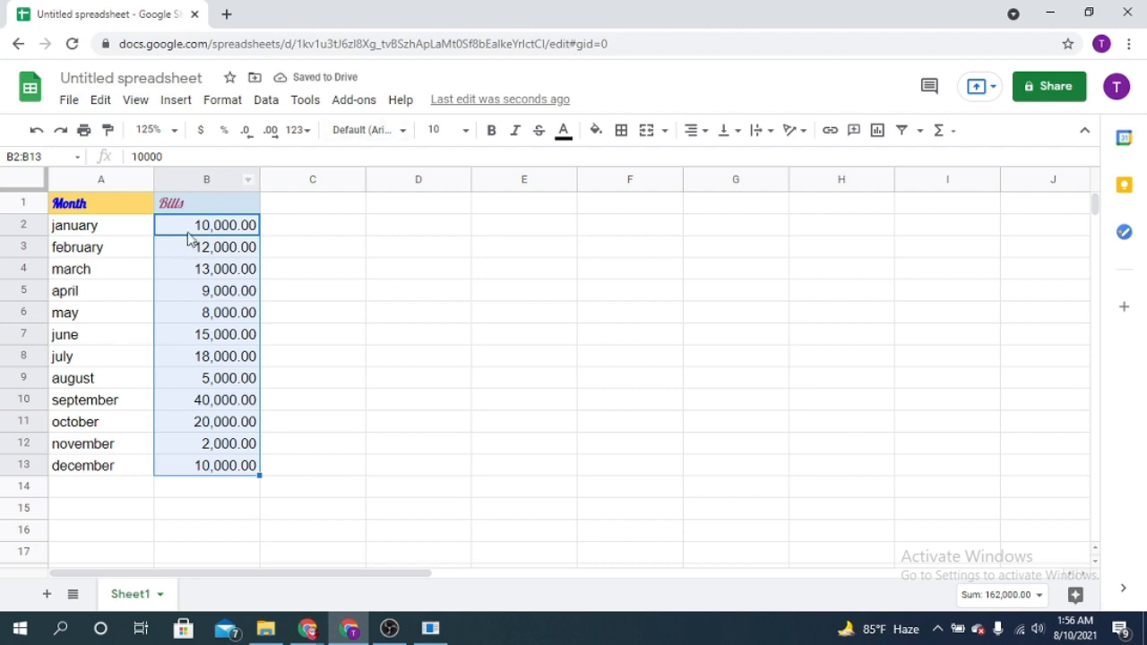
pyautogui.click(308, 133)
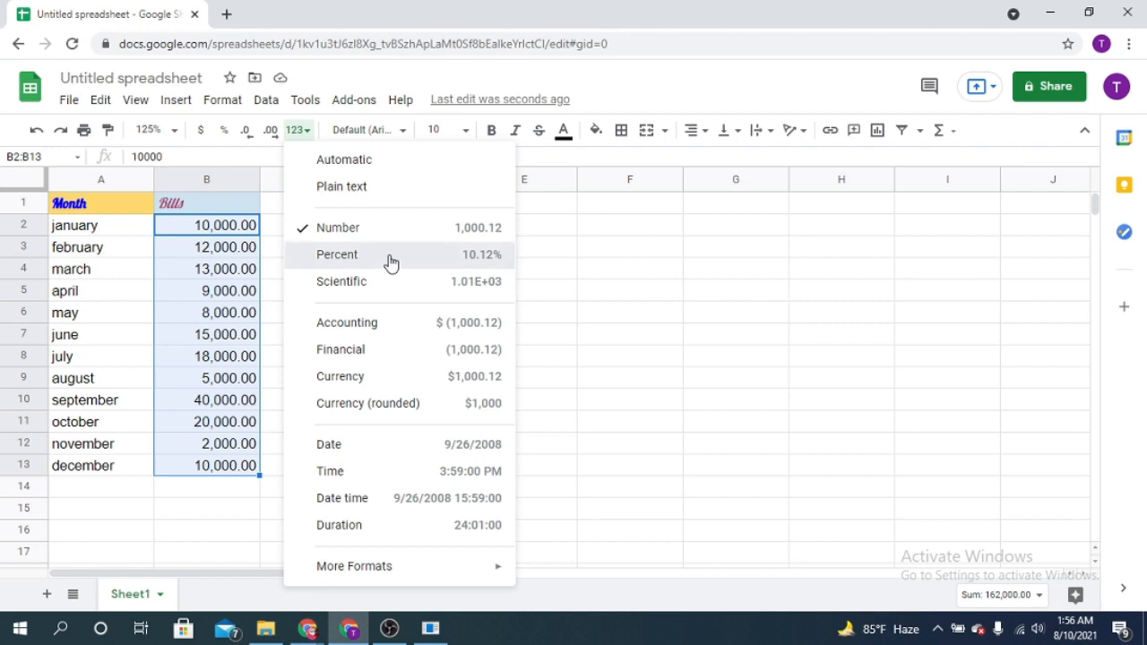
pyautogui.click(391, 262)
pyautogui.click(305, 135)
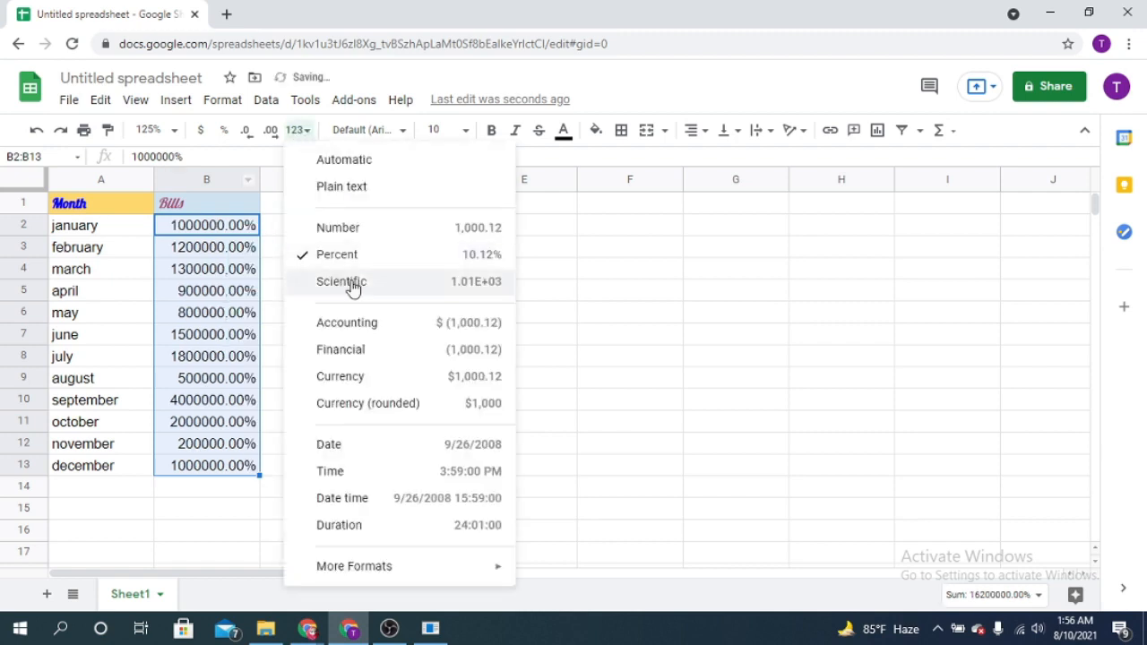
pyautogui.click(397, 287)
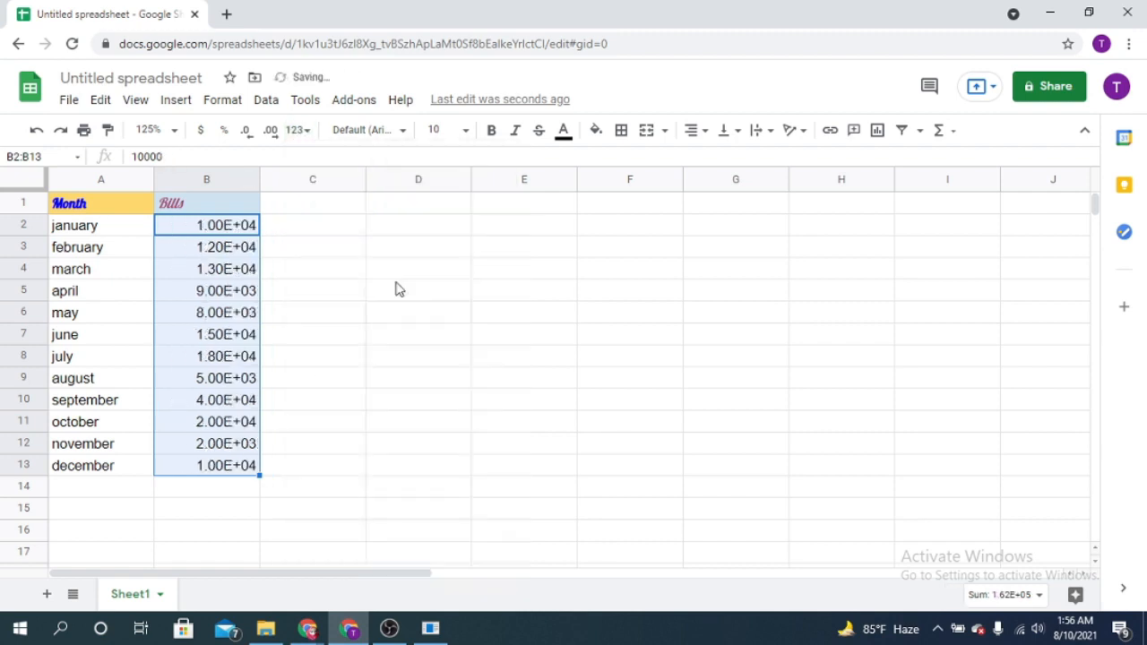
# Try the Accounting and Currency (rounded) formats on the bill amounts in B2:B13.
pyautogui.click(298, 133)
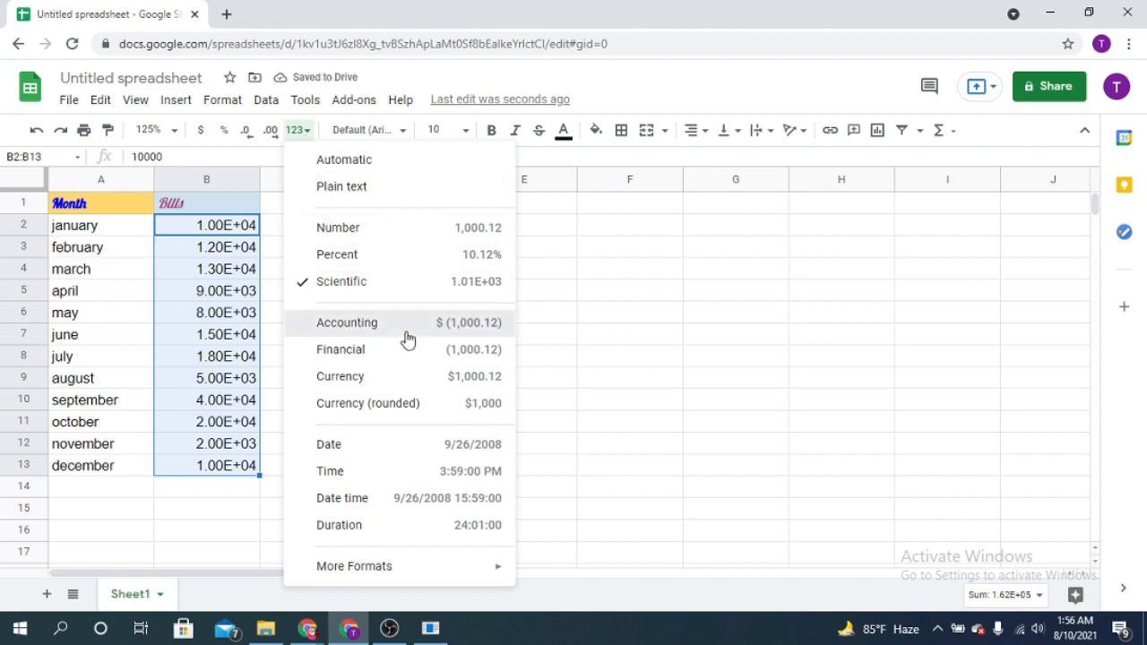
pyautogui.click(406, 328)
pyautogui.click(302, 133)
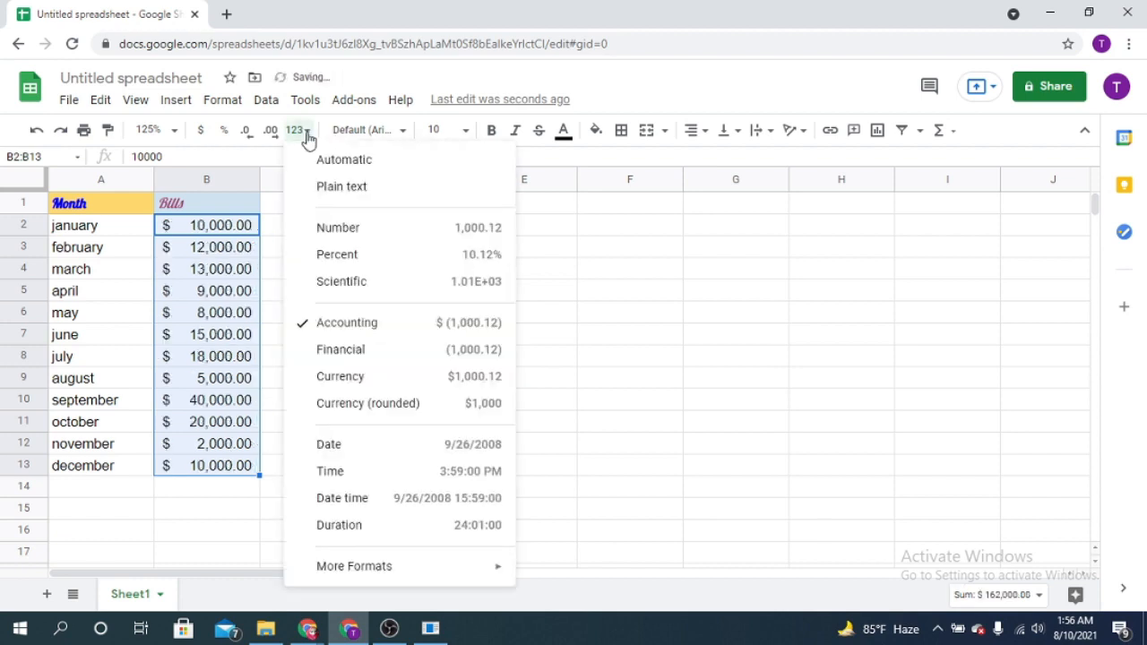
pyautogui.click(425, 405)
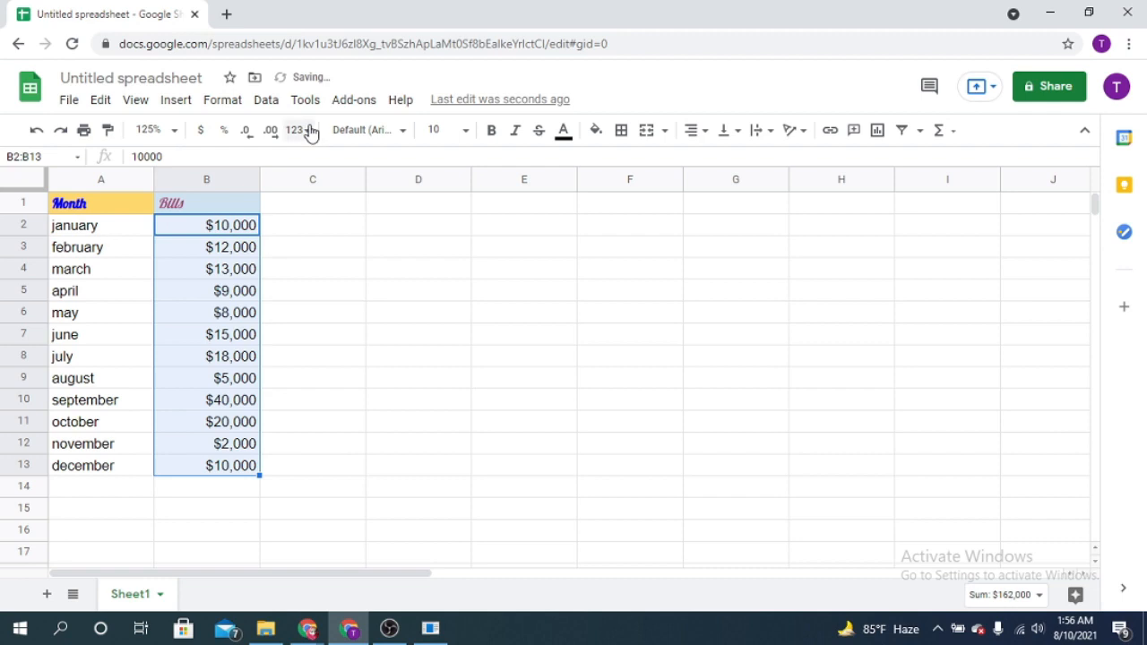
# Try the Date, Time and Duration formats on the bill amounts in B2:B13.
pyautogui.click(309, 133)
pyautogui.click(402, 448)
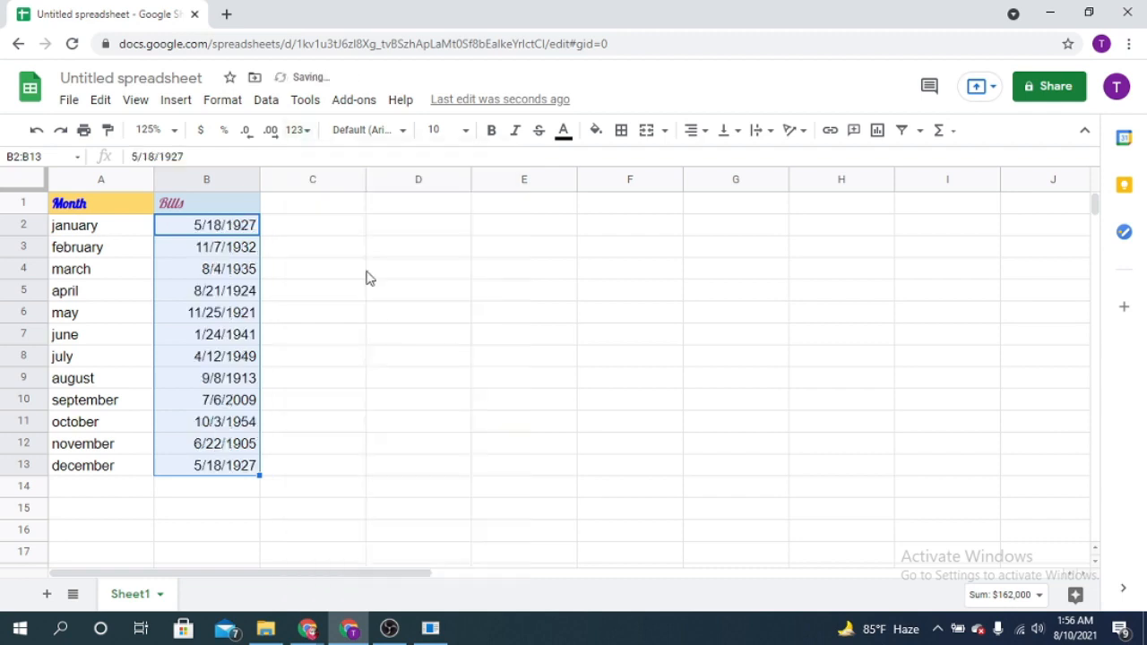
pyautogui.click(303, 131)
pyautogui.click(384, 478)
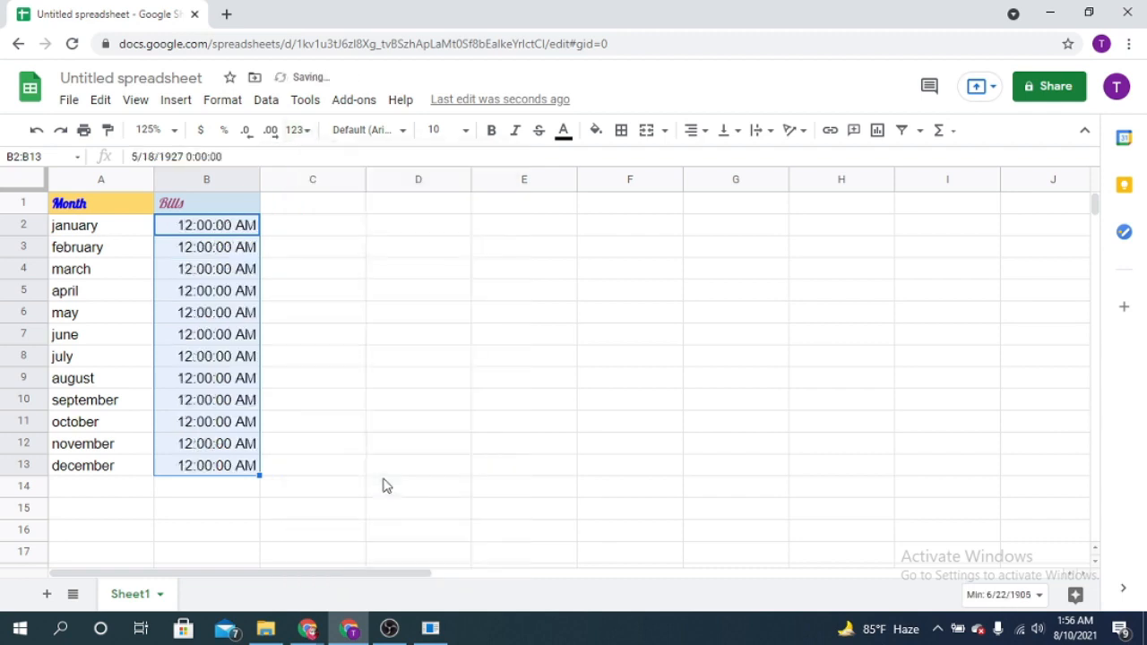
pyautogui.click(301, 131)
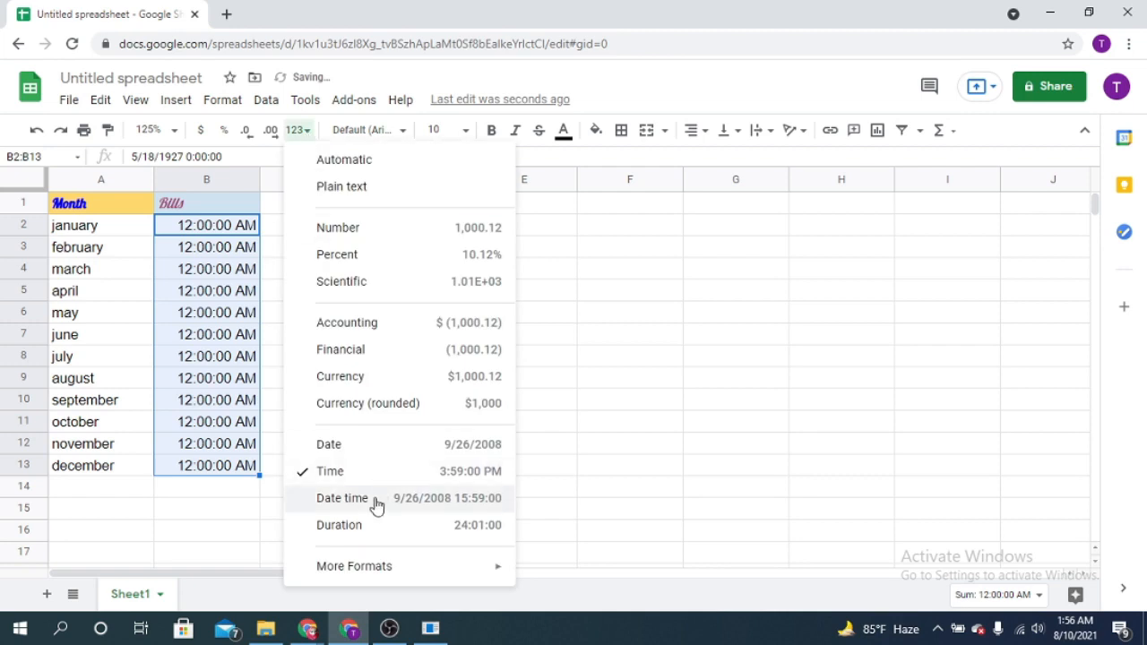
pyautogui.click(371, 527)
# Format the bill amounts in B2:B13 as Number, and select the whole range from January to December.
pyautogui.click(307, 135)
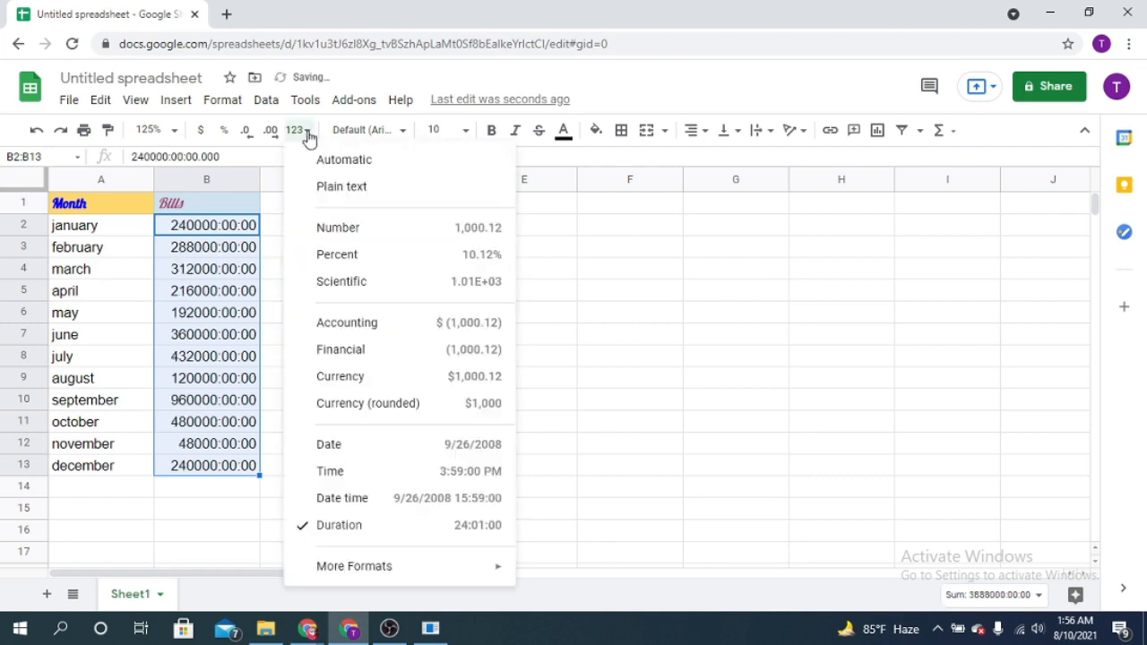
pyautogui.click(338, 227)
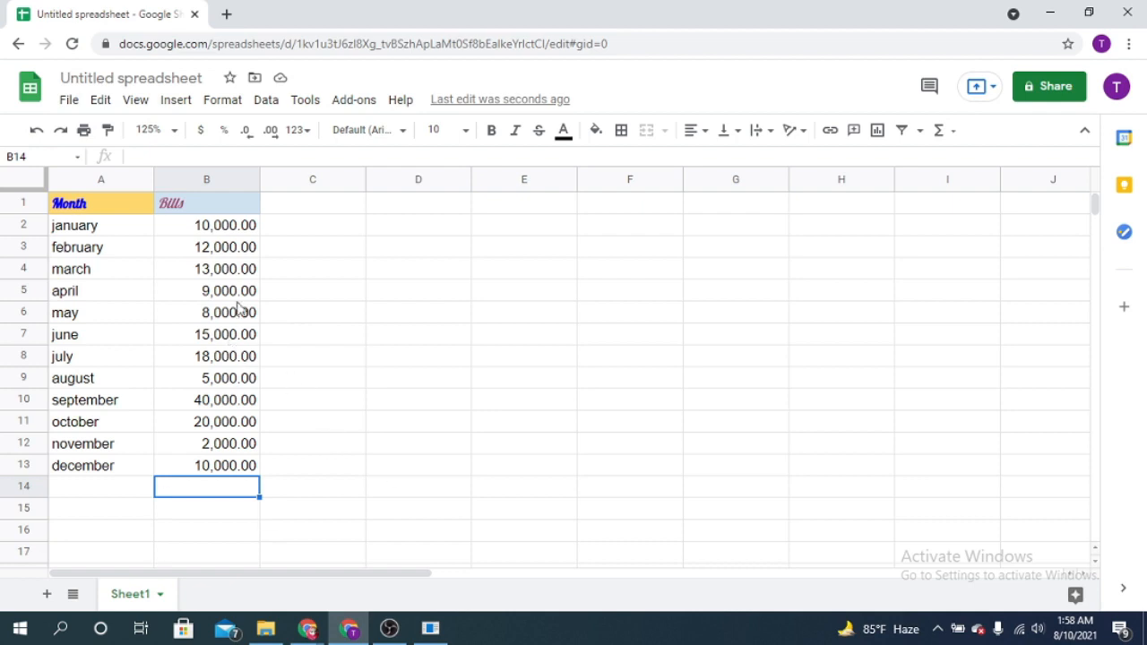
pyautogui.click(240, 231)
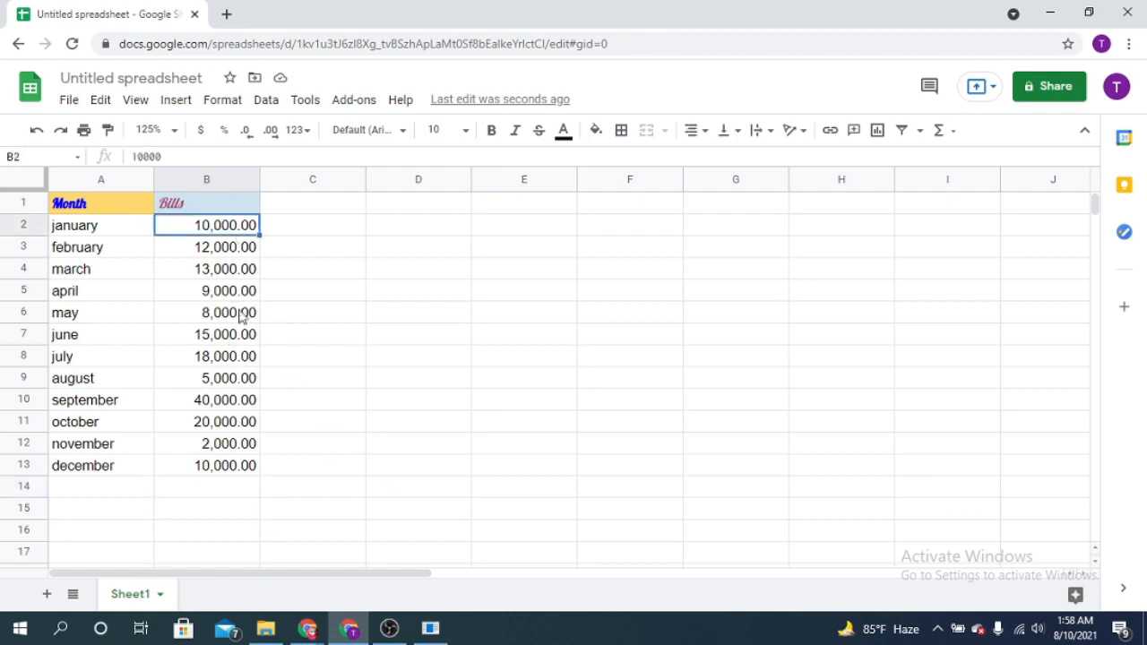
pyautogui.keyDown('shift'); pyautogui.click(231, 466); pyautogui.keyUp('shift')
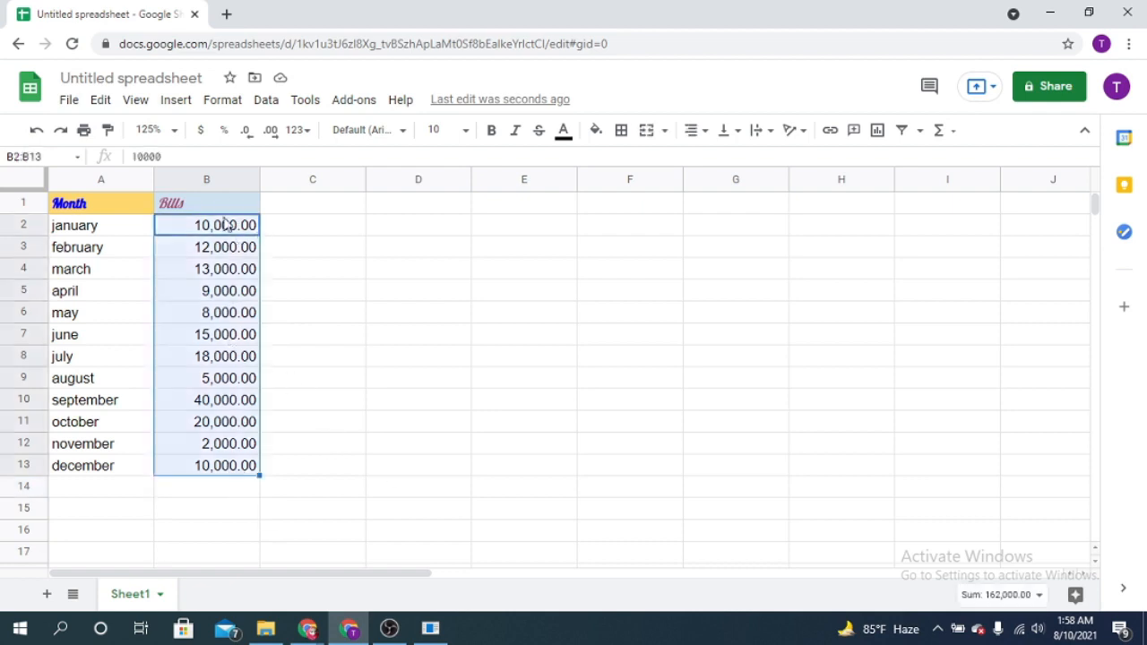
# Enter the formula =SUM(B2,B3,B4) in cell B14 to add the January, February and March bills.
pyautogui.click(225, 493)
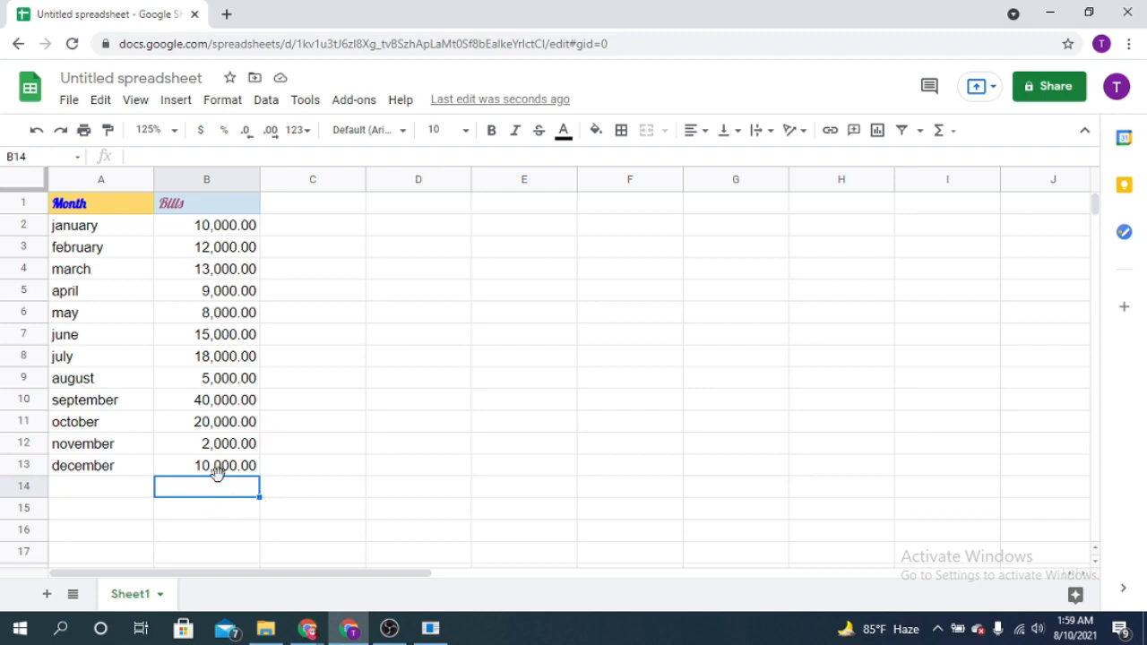
pyautogui.click(172, 155)
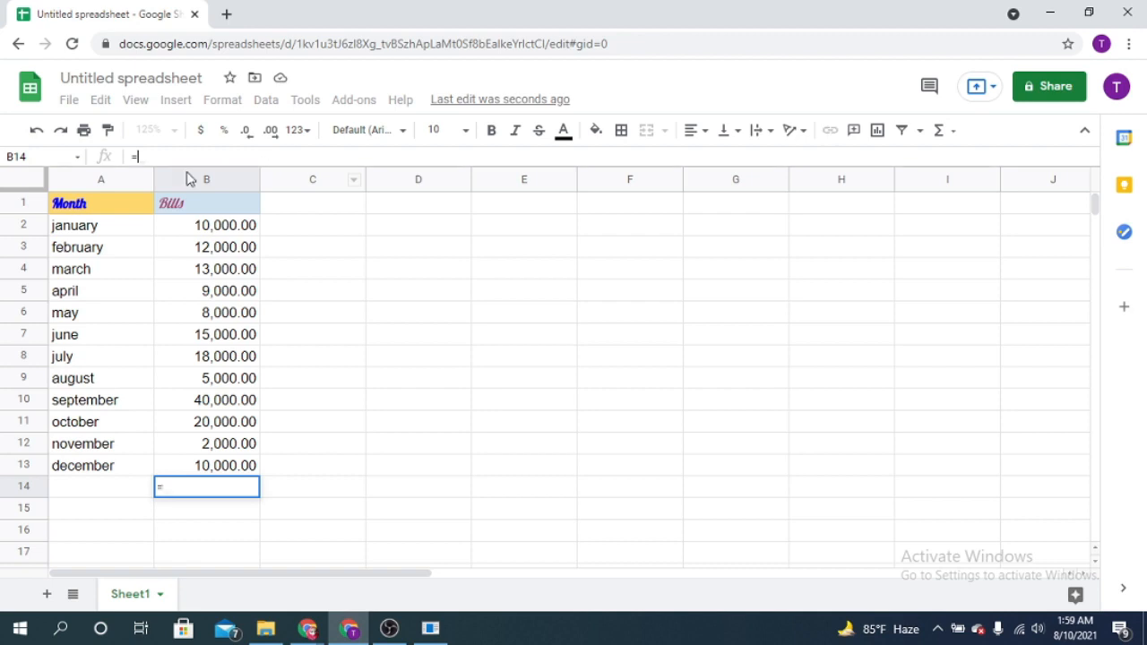
pyautogui.write('=S')
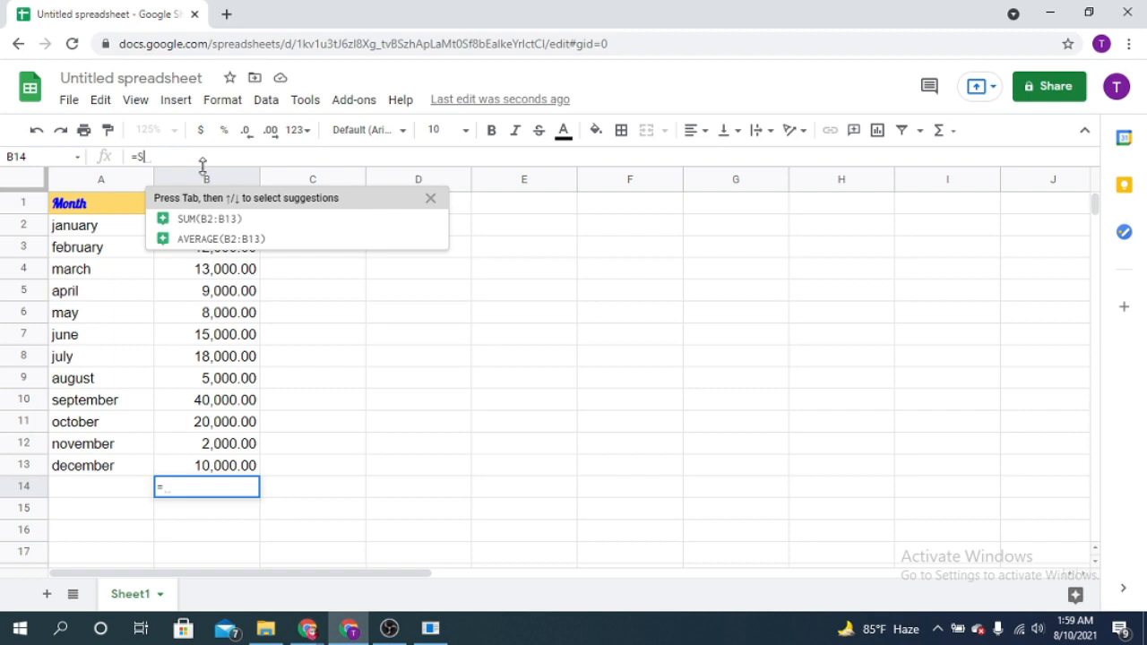
pyautogui.write('UM(')
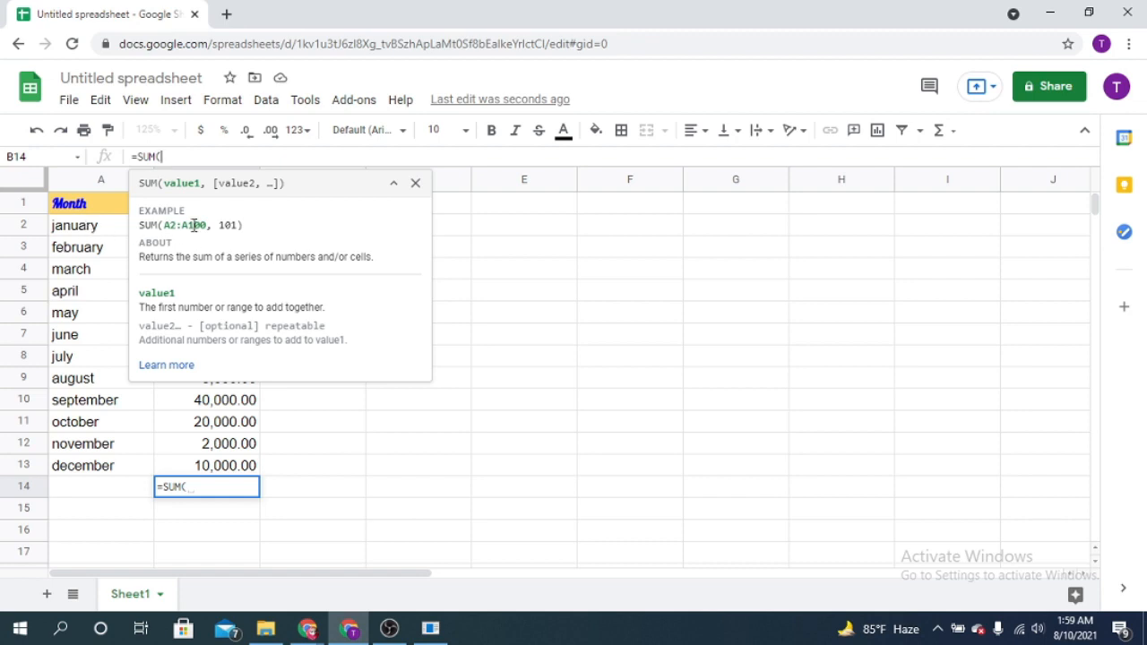
pyautogui.press('BackSpace')
pyautogui.write('(')
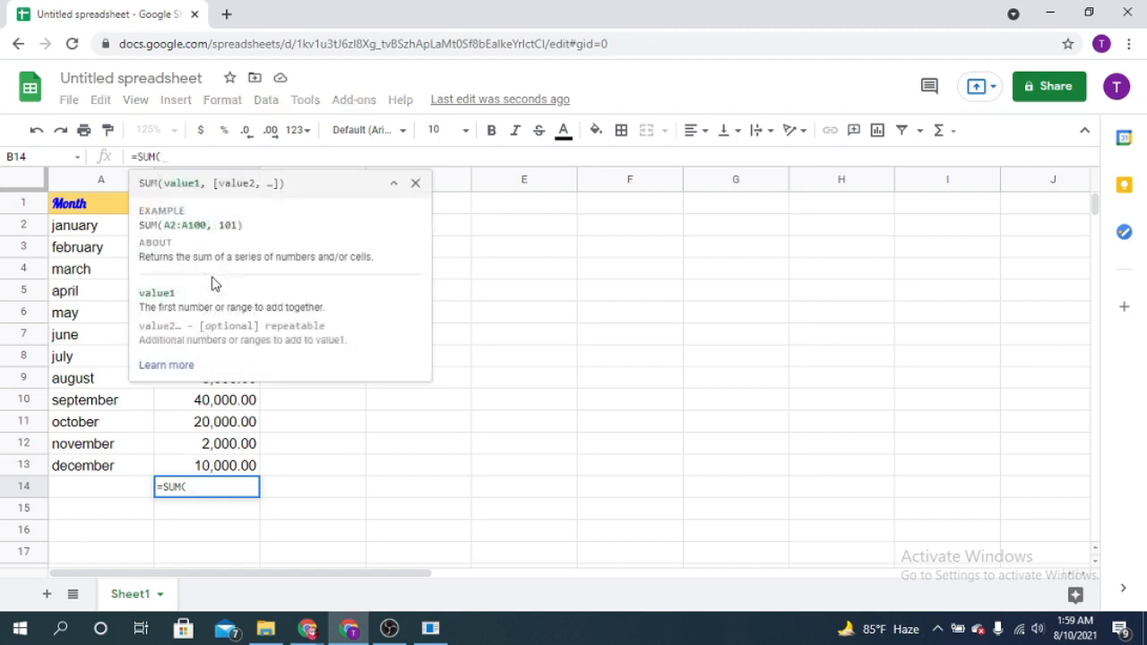
pyautogui.write('B')
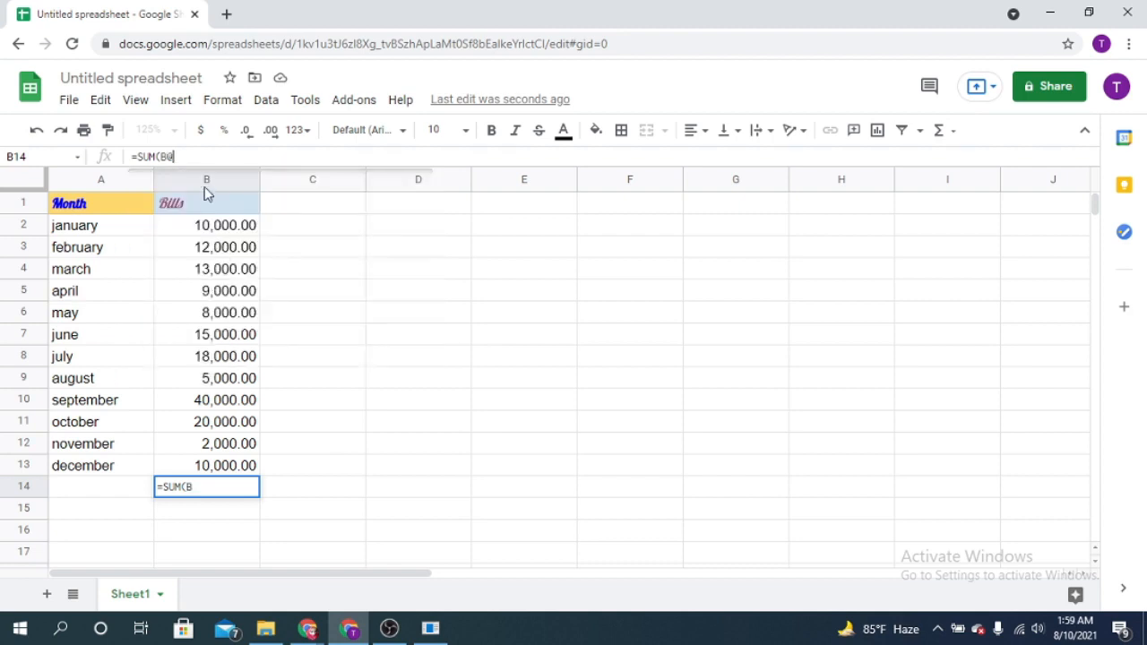
pyautogui.press('BackSpace')
pyautogui.write('B2')
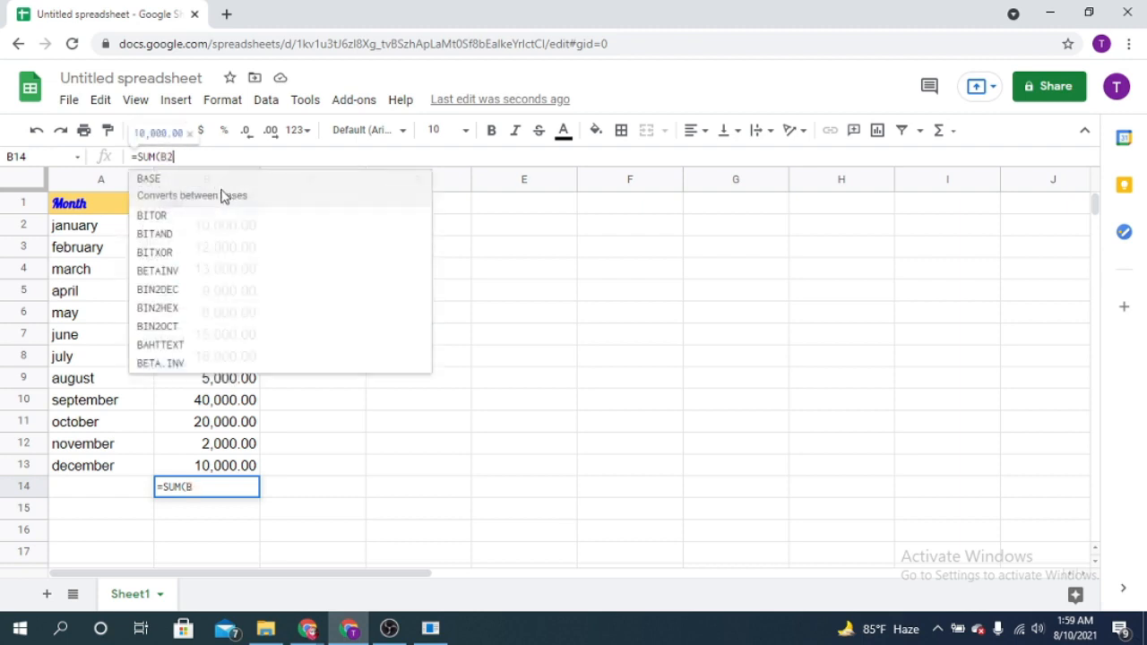
pyautogui.write(',')
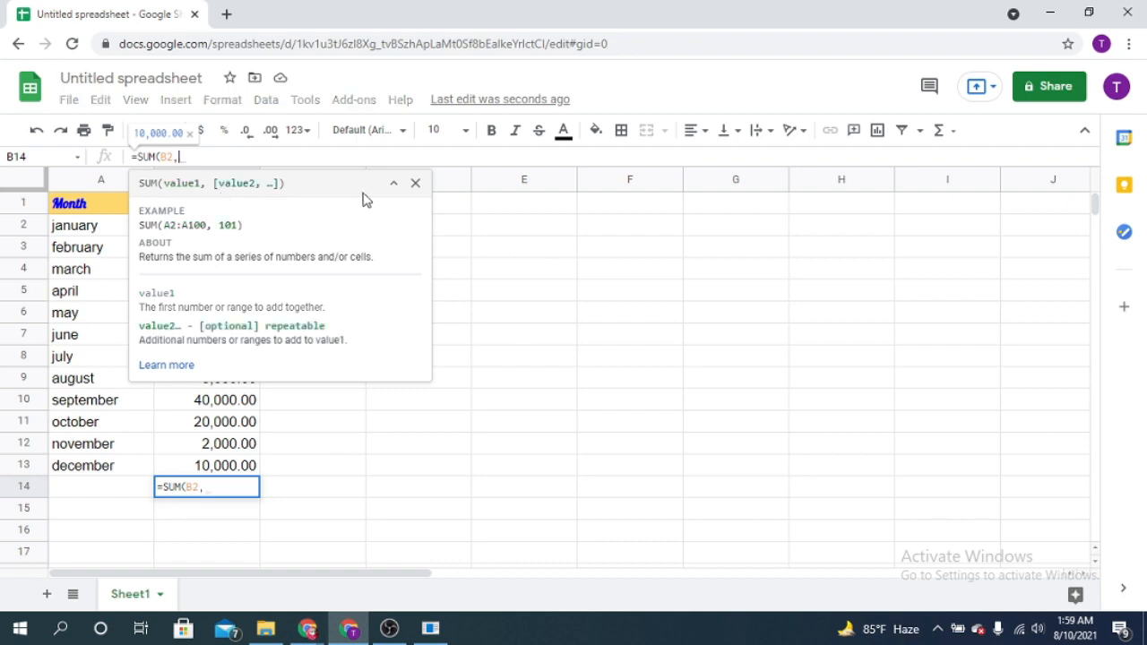
pyautogui.write('B')
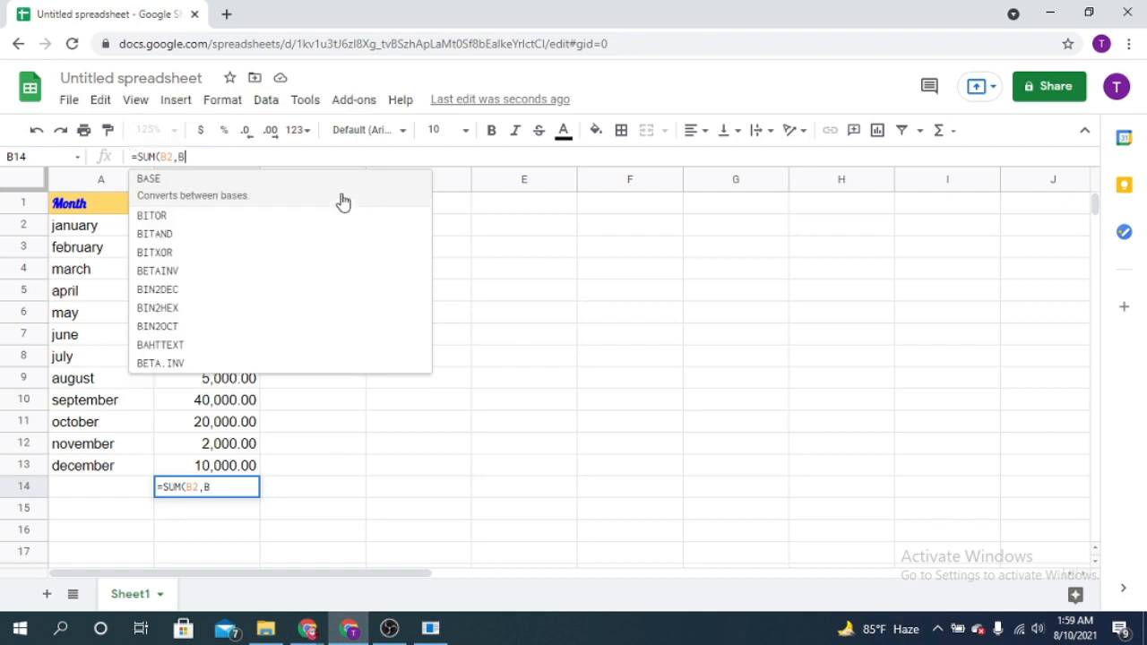
pyautogui.write('3,')
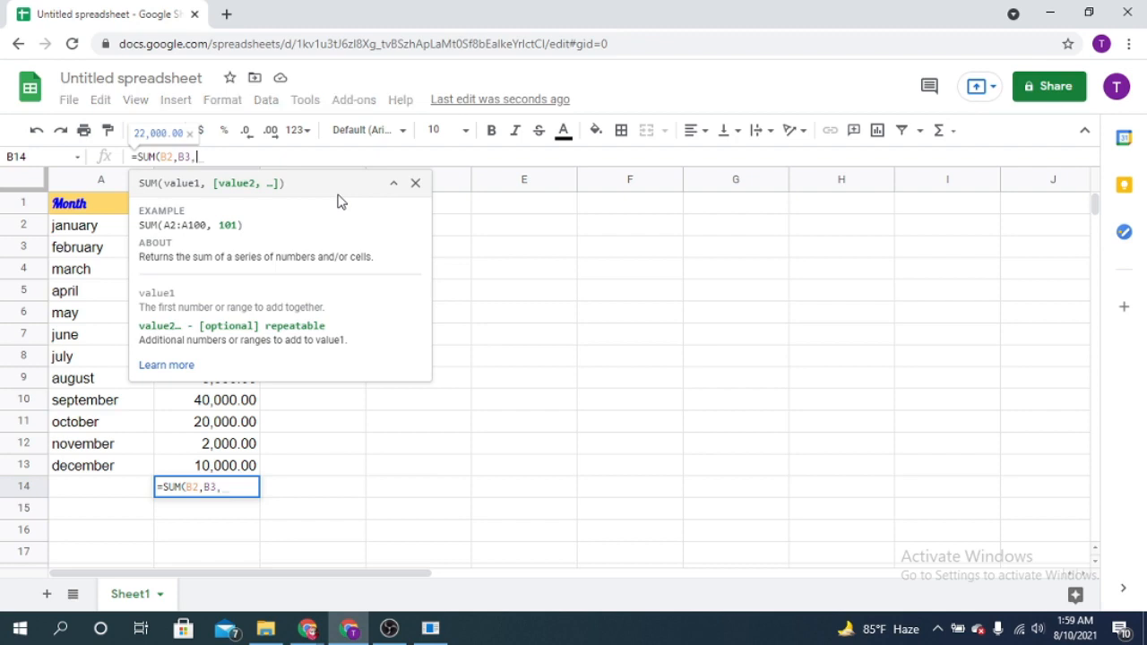
pyautogui.write('B4)')
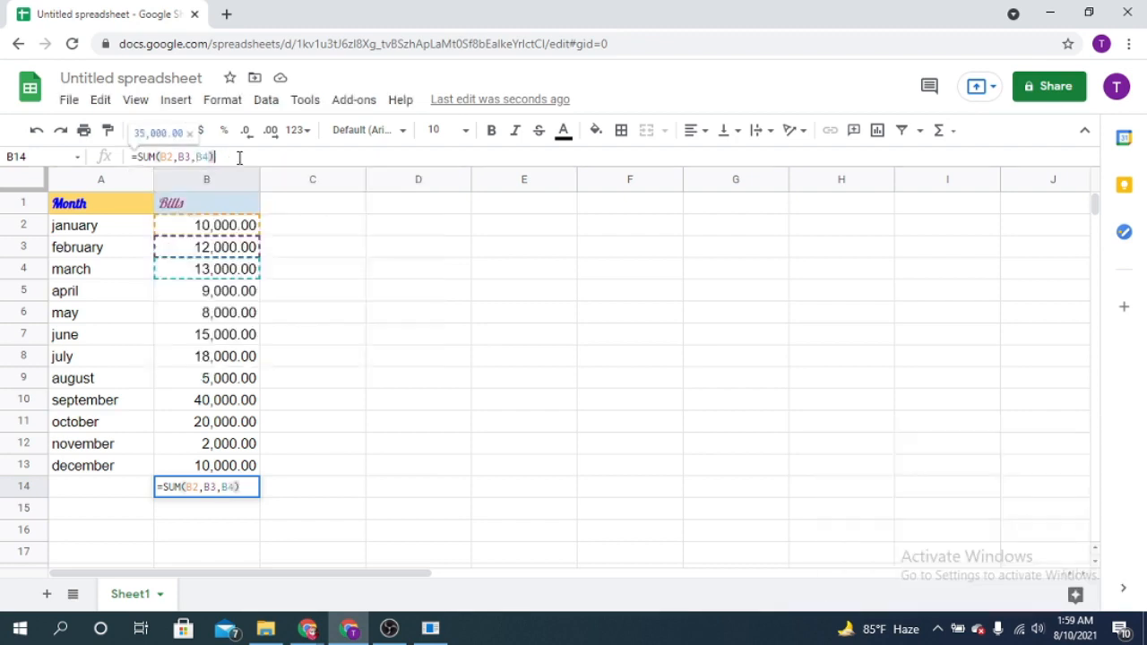
pyautogui.press('Return')
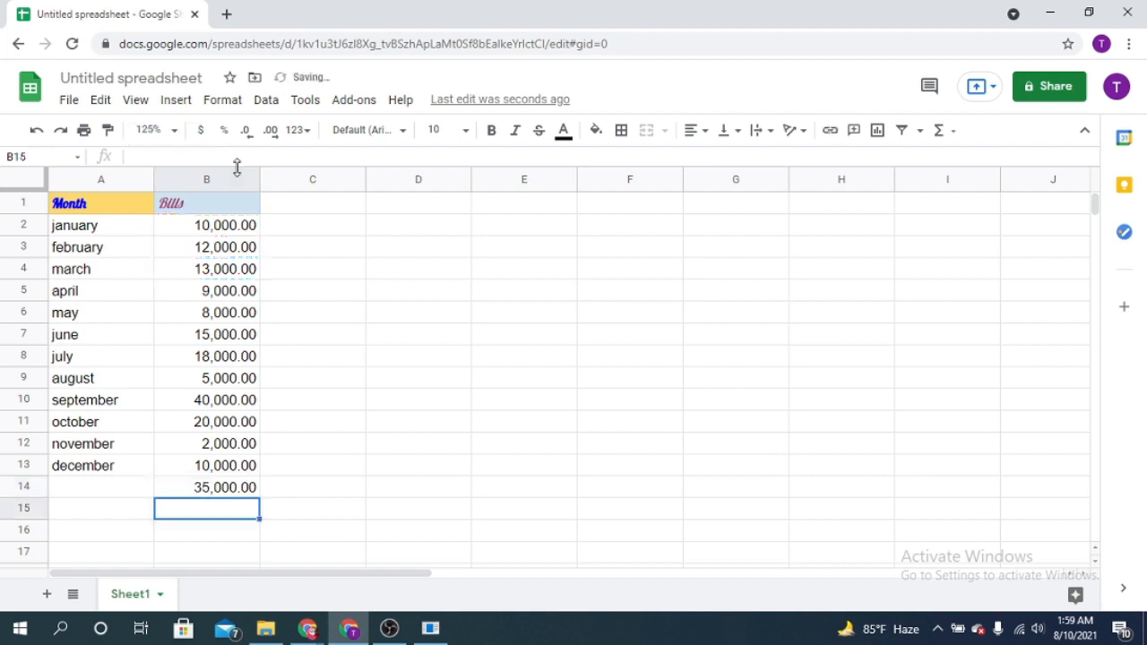
# Change the formula in cell B14 to =SUM(B2:B13) to total all twelve monthly bills.
pyautogui.click(222, 494)
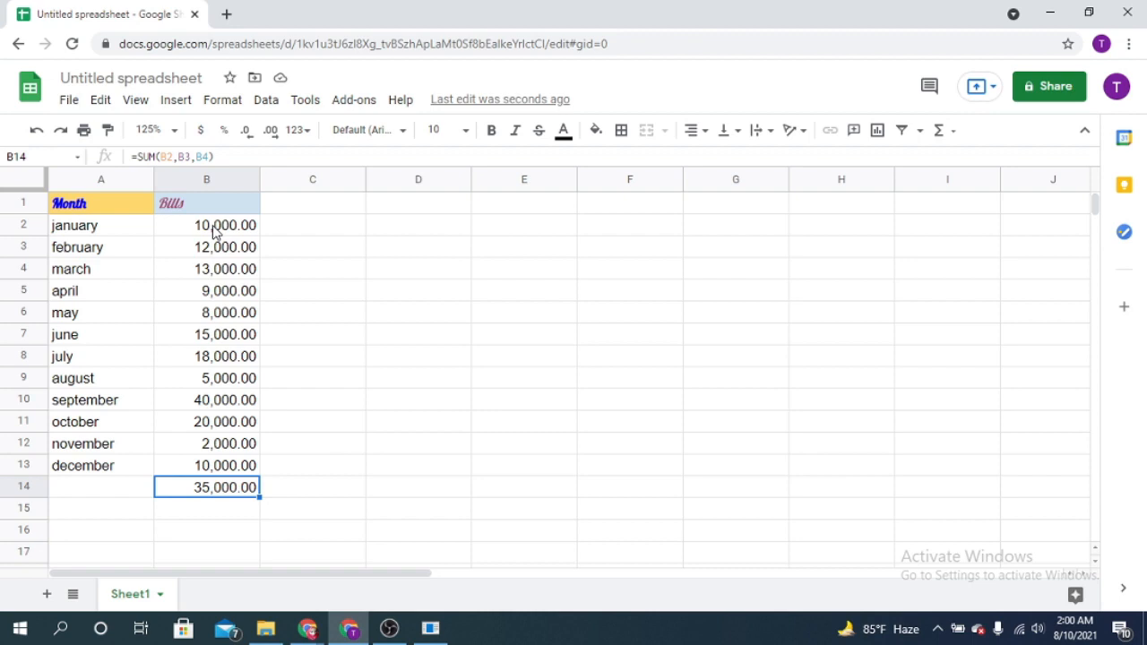
pyautogui.click(211, 157)
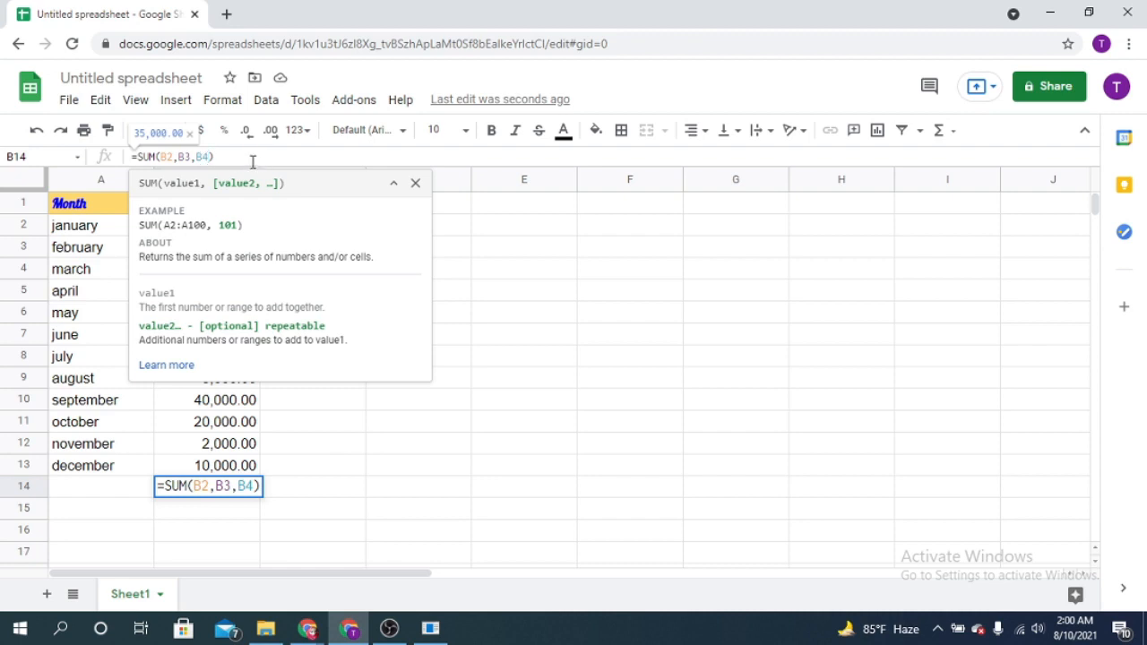
pyautogui.press('BackSpace')
pyautogui.press('BackSpace')
pyautogui.press('BackSpace')
pyautogui.press('BackSpace')
pyautogui.press('BackSpace')
pyautogui.press('BackSpace')
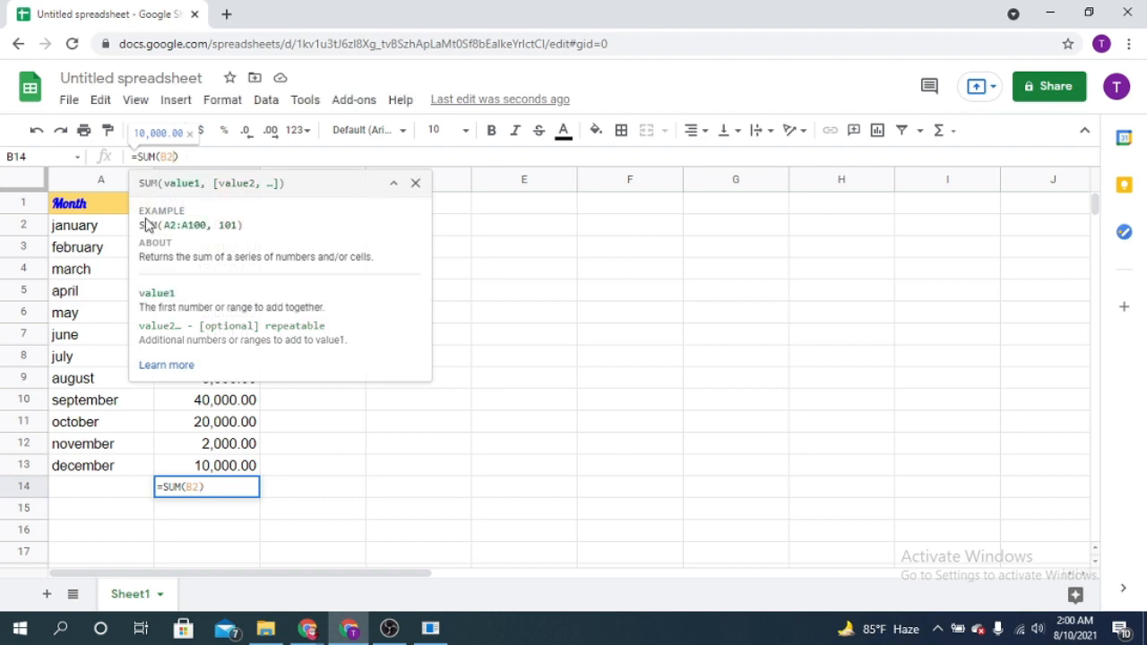
pyautogui.write(':')
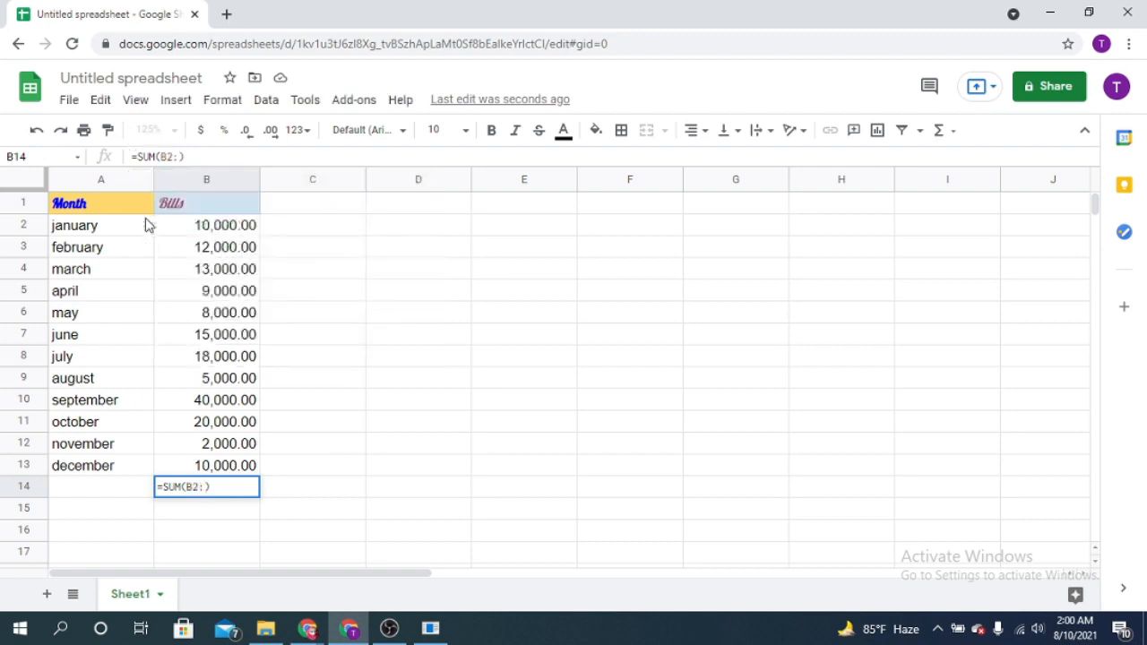
pyautogui.write('B13')
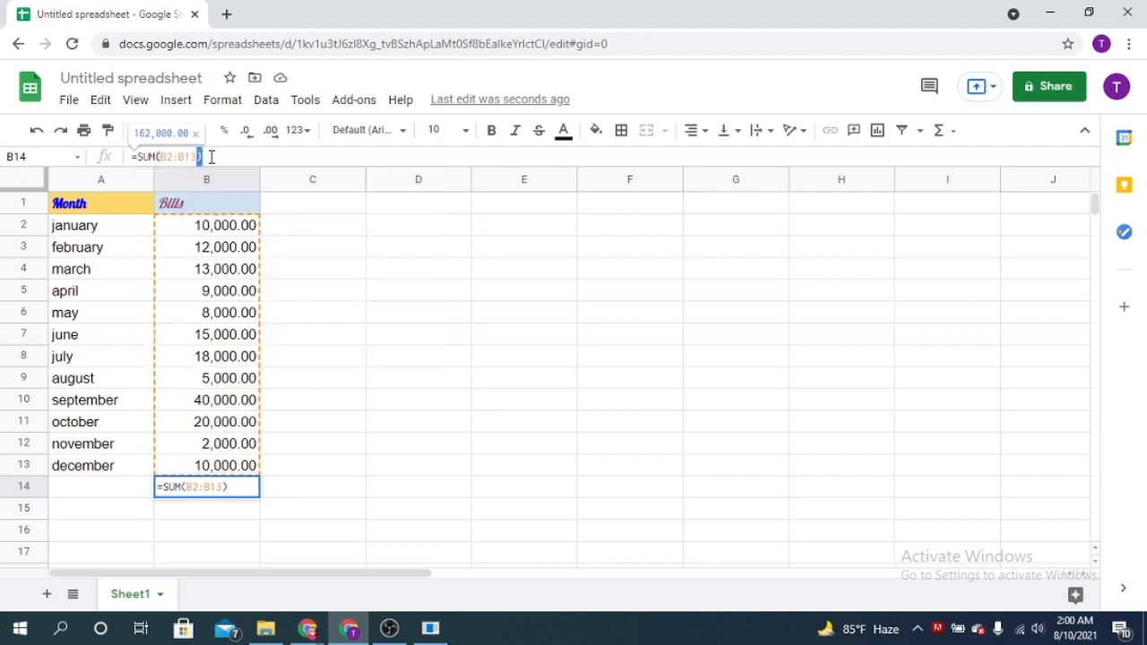
pyautogui.press('Return')
pyautogui.click(236, 492)
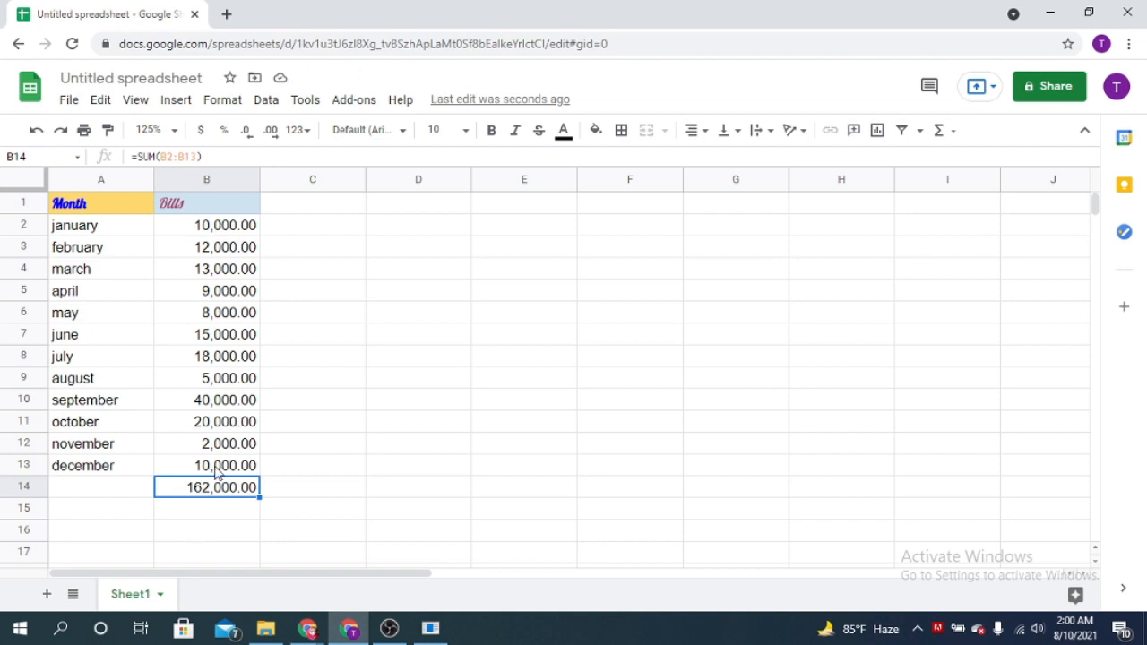
pyautogui.click(242, 231)
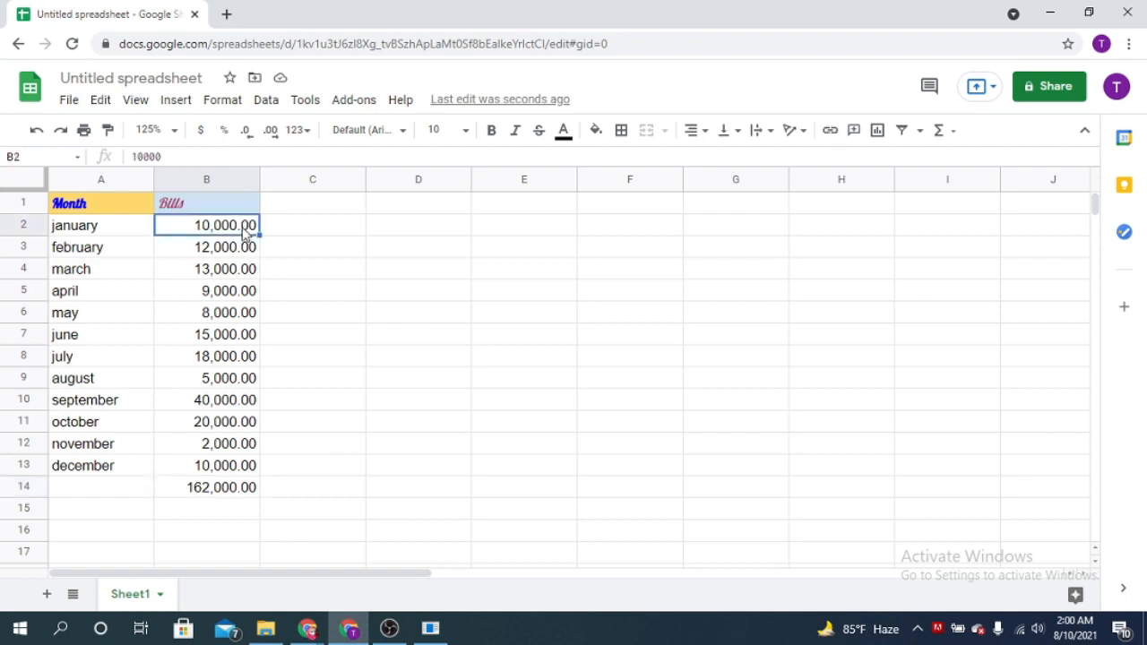
pyautogui.click(233, 488)
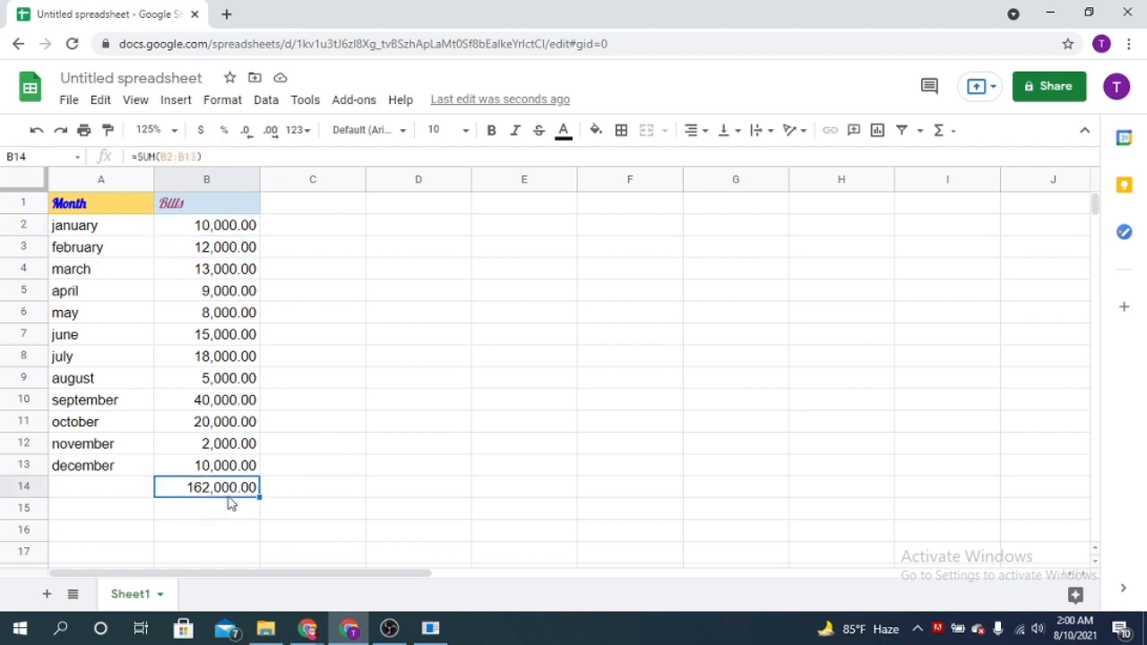
# Clear the total in cell B14 and insert the formula =SUM(B2:B14) in cell B15 from the function list.
pyautogui.press('Delete')
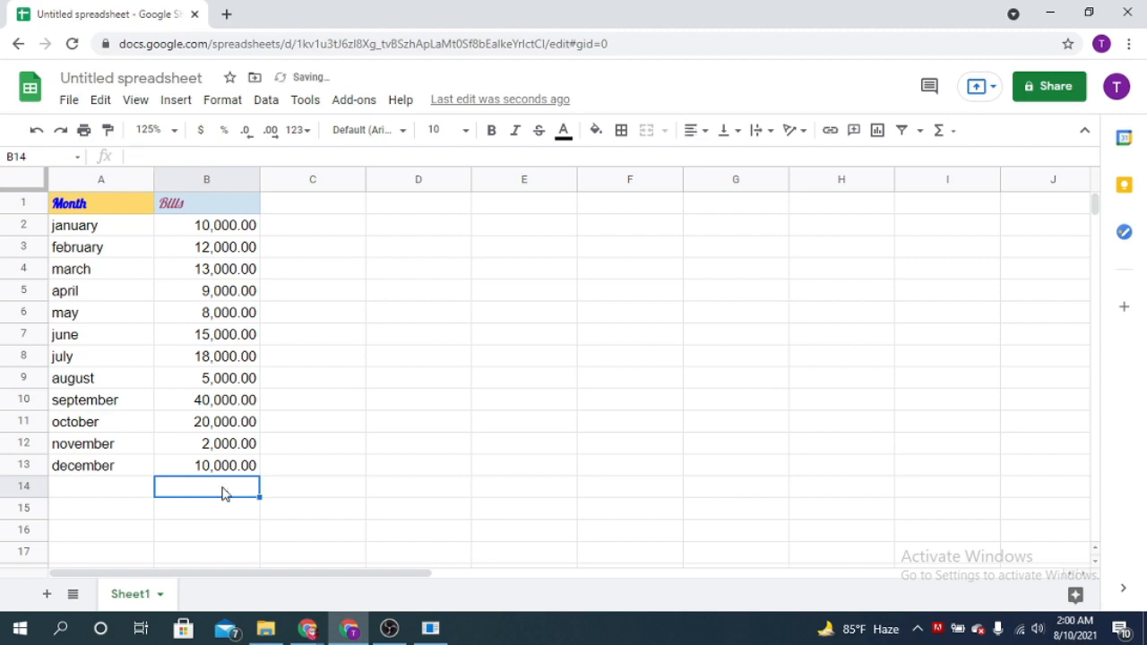
pyautogui.click(358, 340)
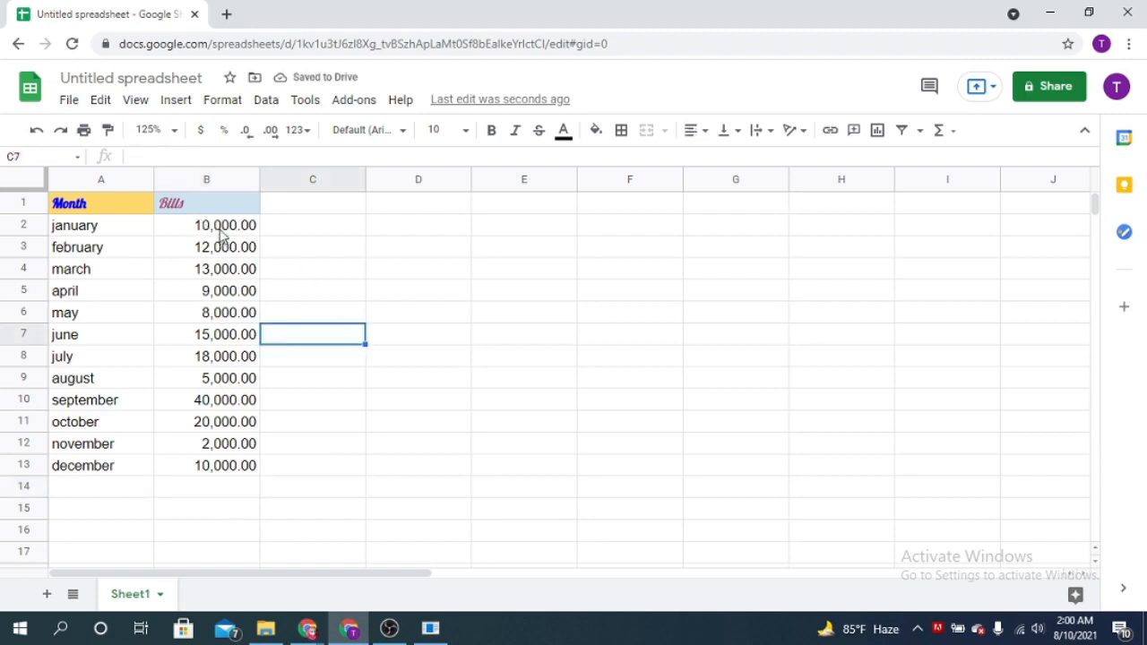
pyautogui.click(221, 233)
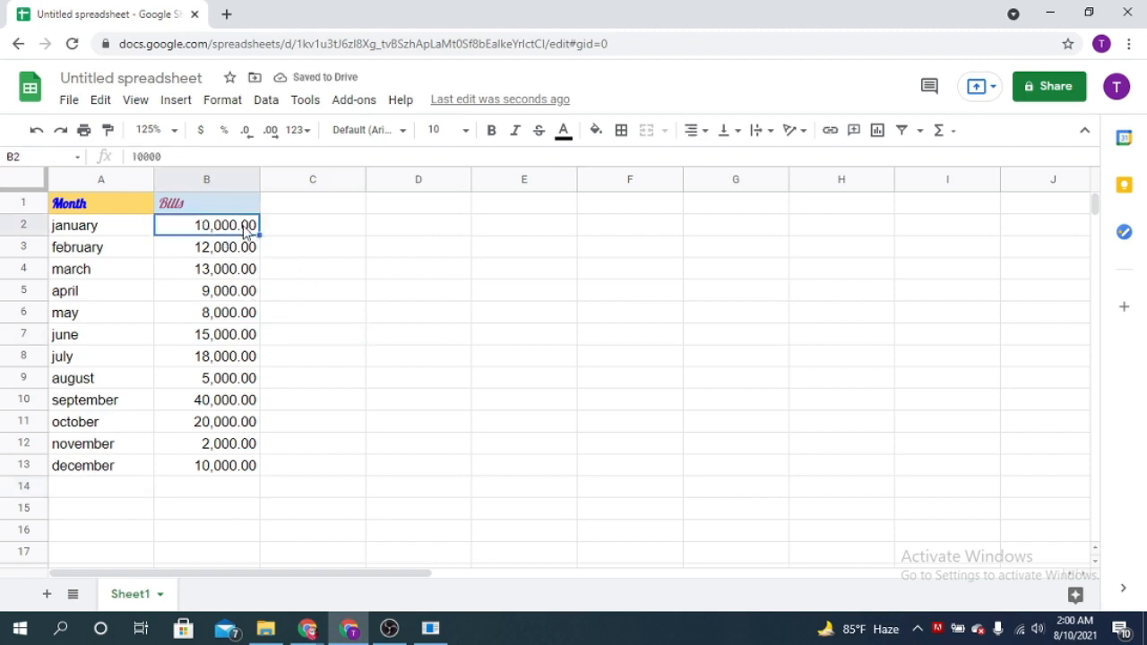
pyautogui.keyDown('shift'); pyautogui.click(223, 465); pyautogui.keyUp('shift')
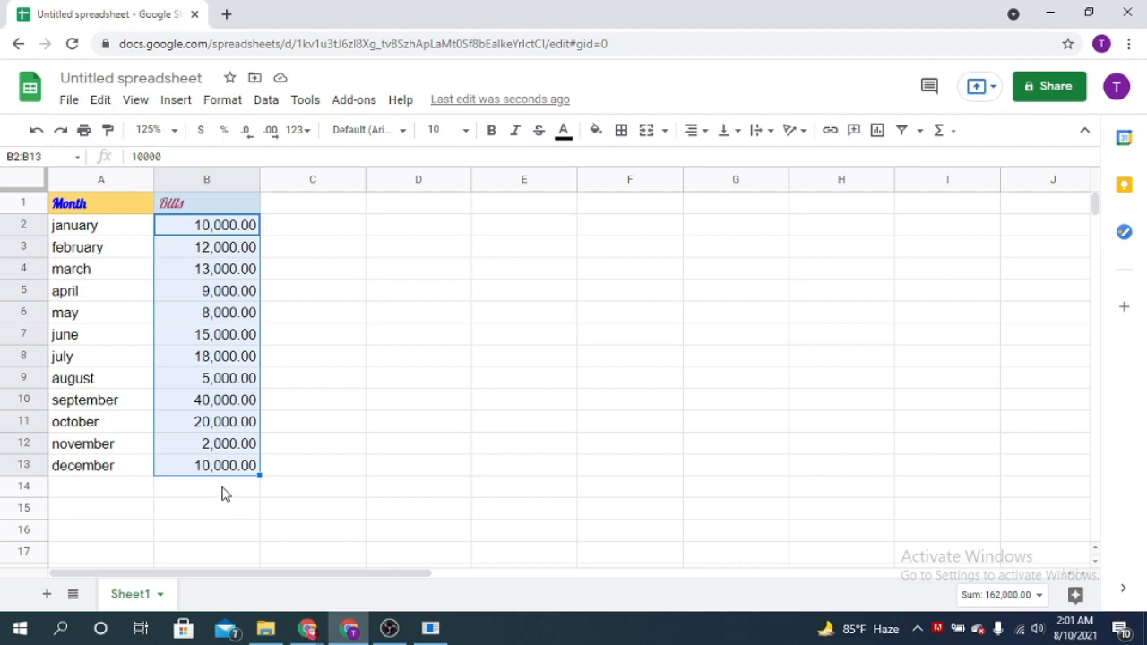
pyautogui.keyDown('shift'); pyautogui.click(222, 492); pyautogui.keyUp('shift')
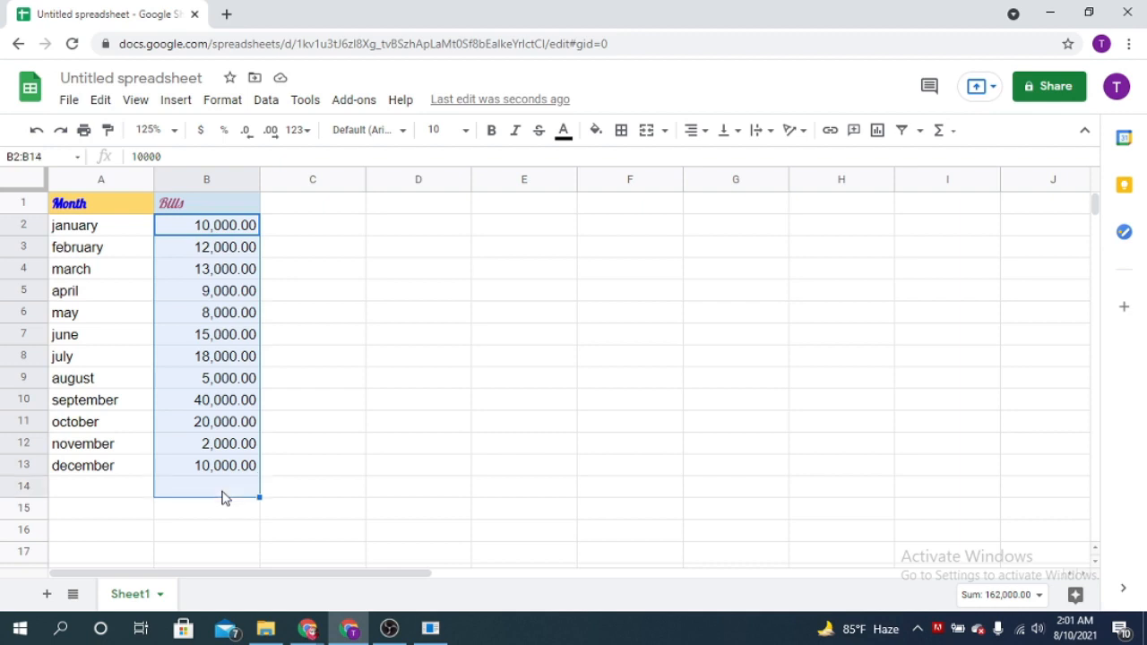
pyautogui.click(954, 134)
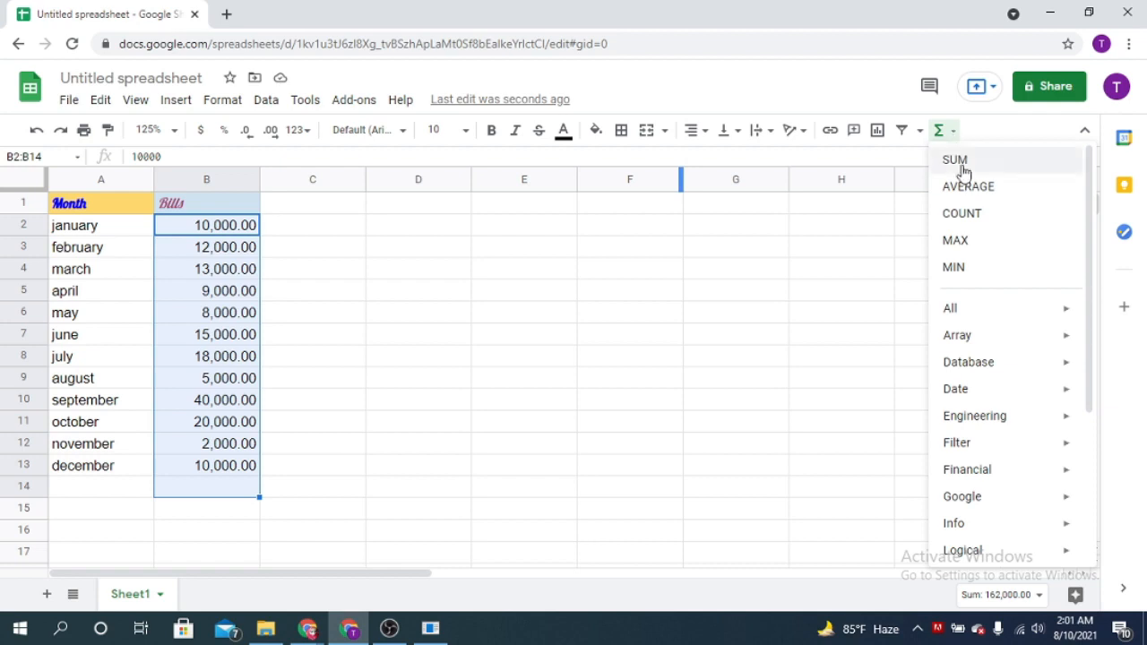
pyautogui.click(960, 164)
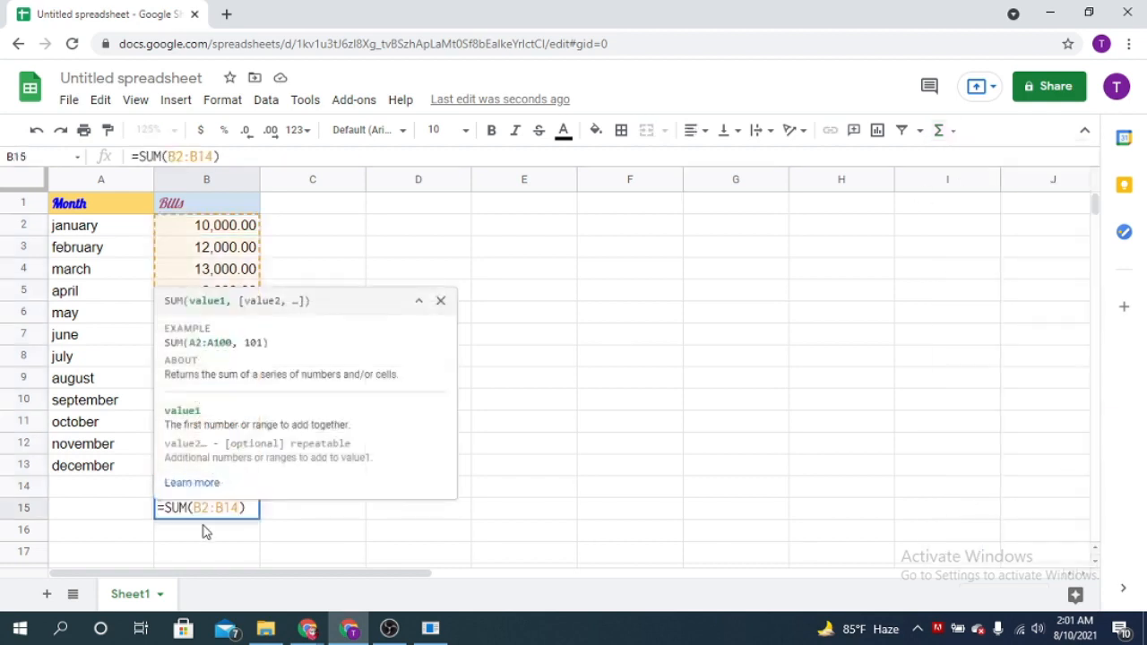
pyautogui.click(440, 300)
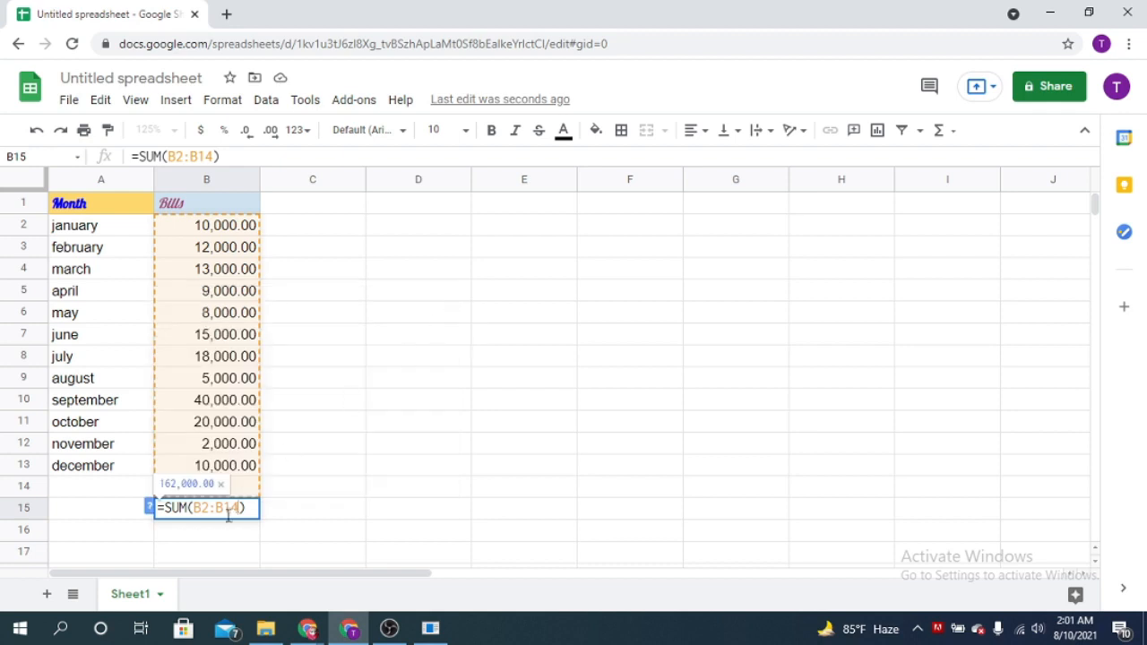
pyautogui.press('Return')
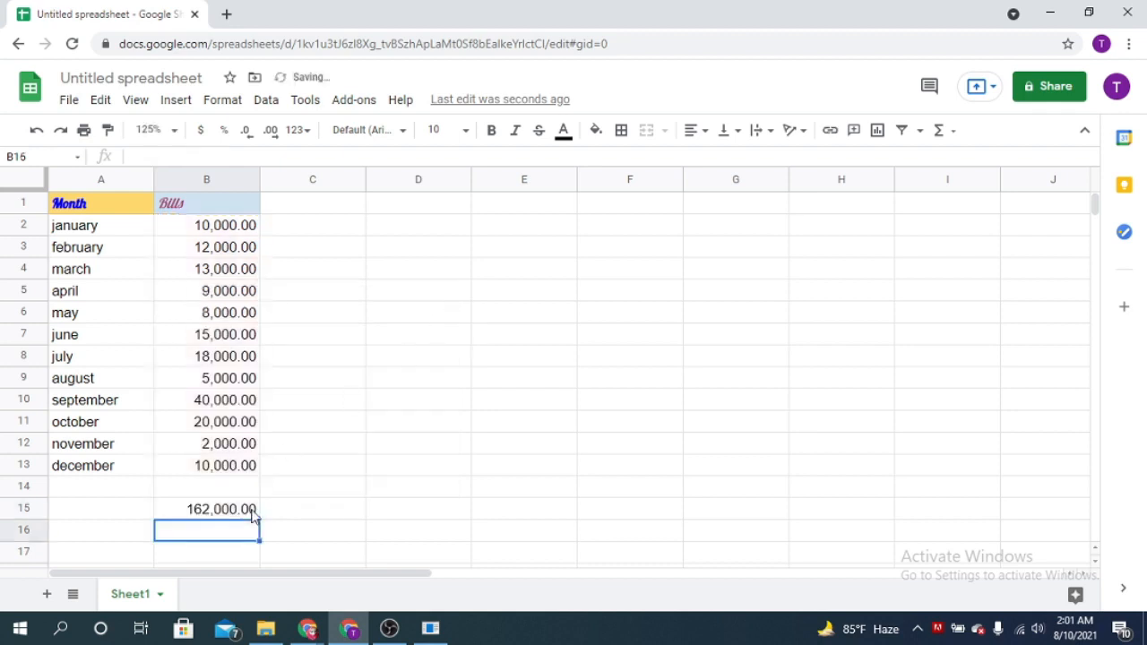
pyautogui.click(248, 510)
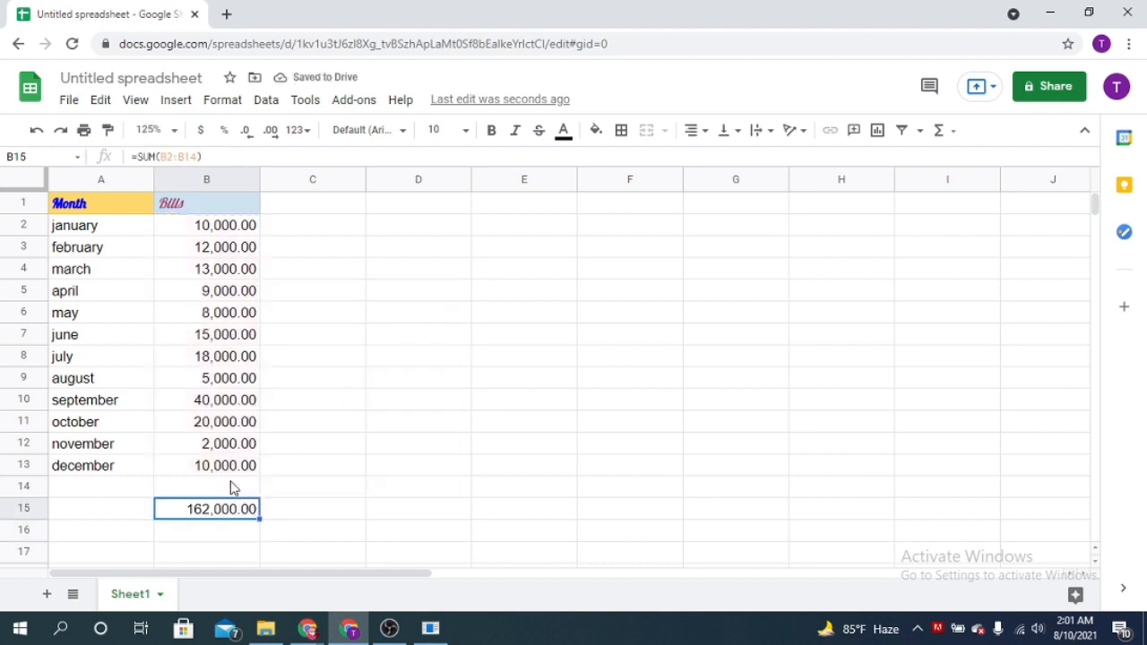
# Insert the AVERAGE function for the bills in B2:B13, placing =AVERAGE(B2:B13) in cell B14.
pyautogui.click(253, 231)
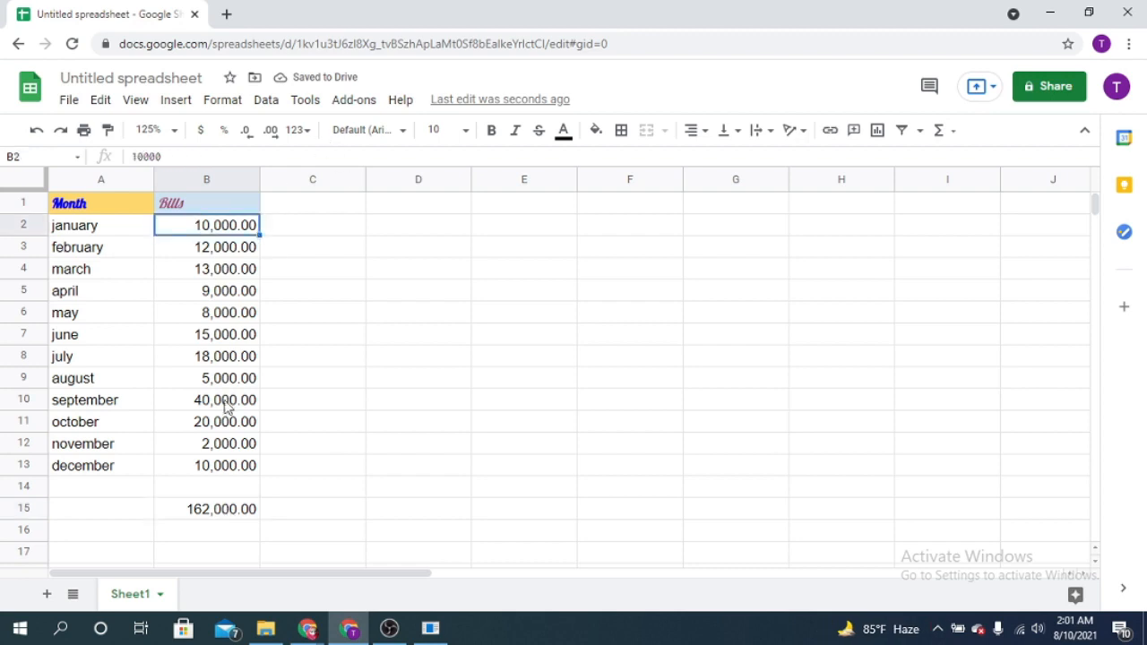
pyautogui.keyDown('shift'); pyautogui.click(235, 466); pyautogui.keyUp('shift')
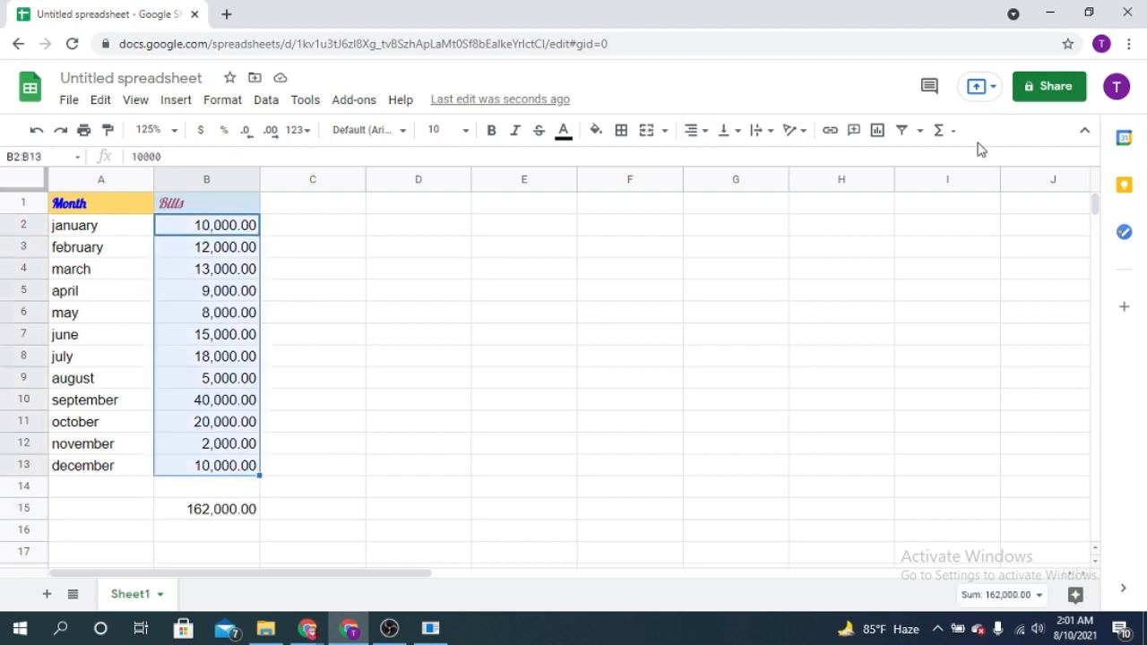
pyautogui.click(951, 132)
pyautogui.click(969, 186)
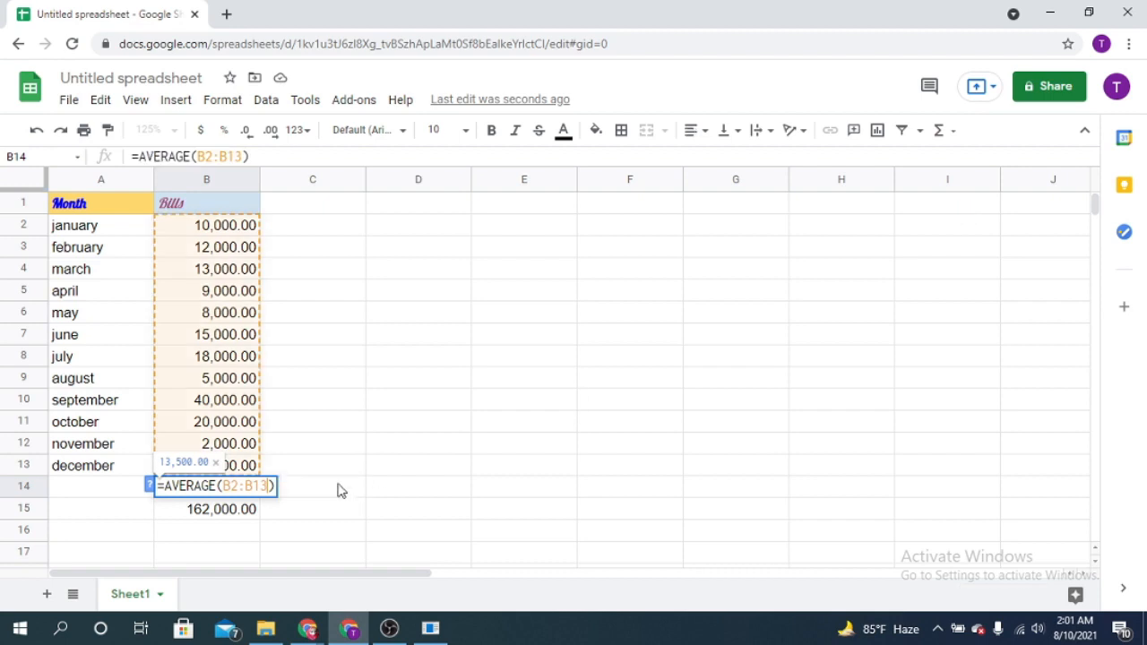
pyautogui.press('Return')
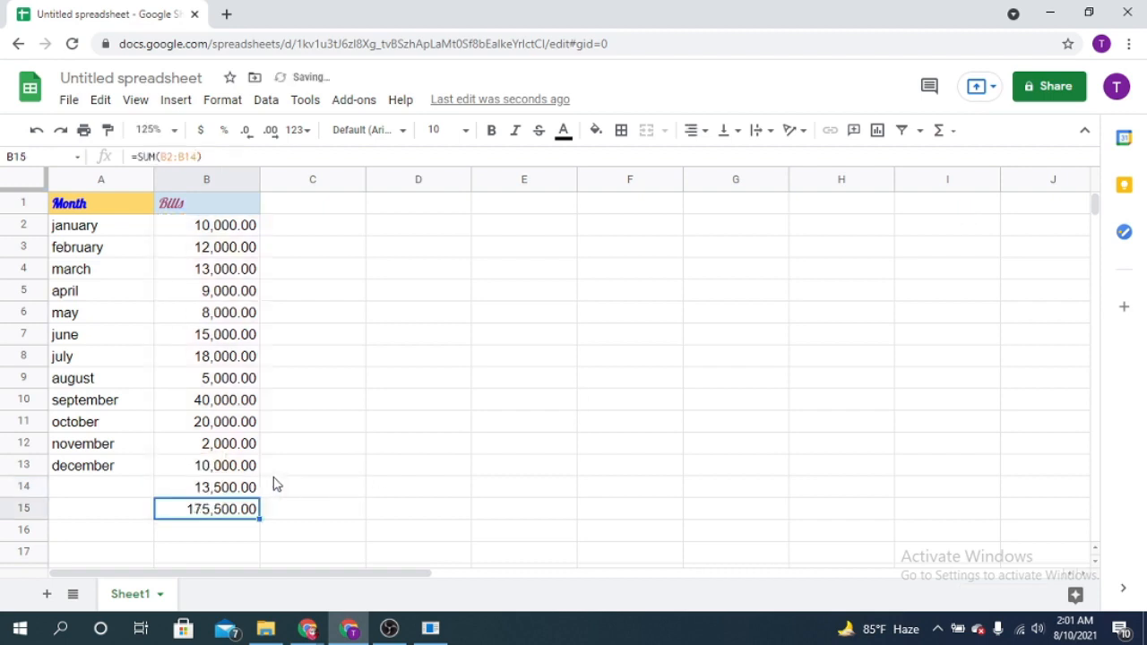
pyautogui.click(208, 488)
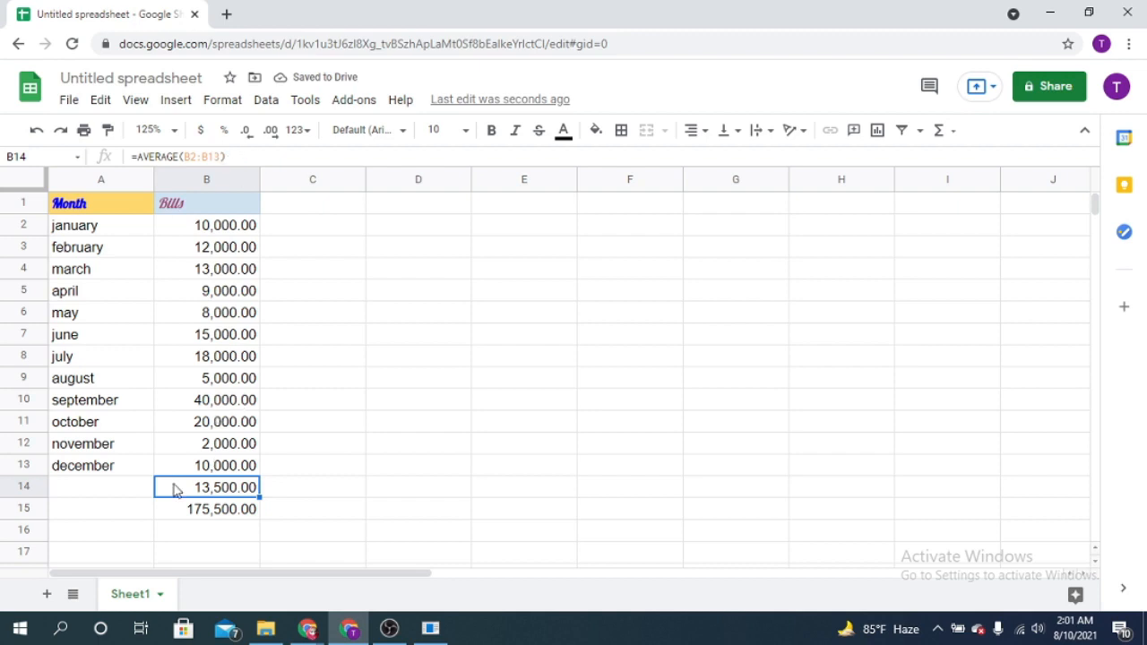
# Replace the formula in cell B14 with =COUNT(B2:B13) to count the monthly bill entries.
pyautogui.click(224, 223)
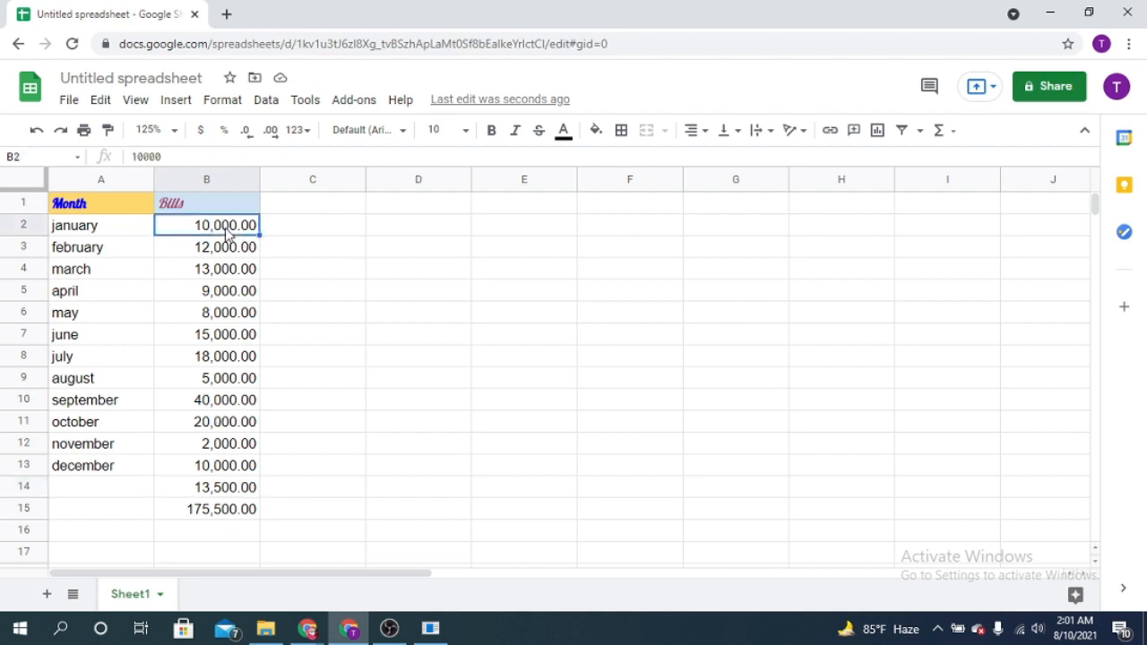
pyautogui.keyDown('shift'); pyautogui.click(233, 468); pyautogui.keyUp('shift')
pyautogui.click(940, 132)
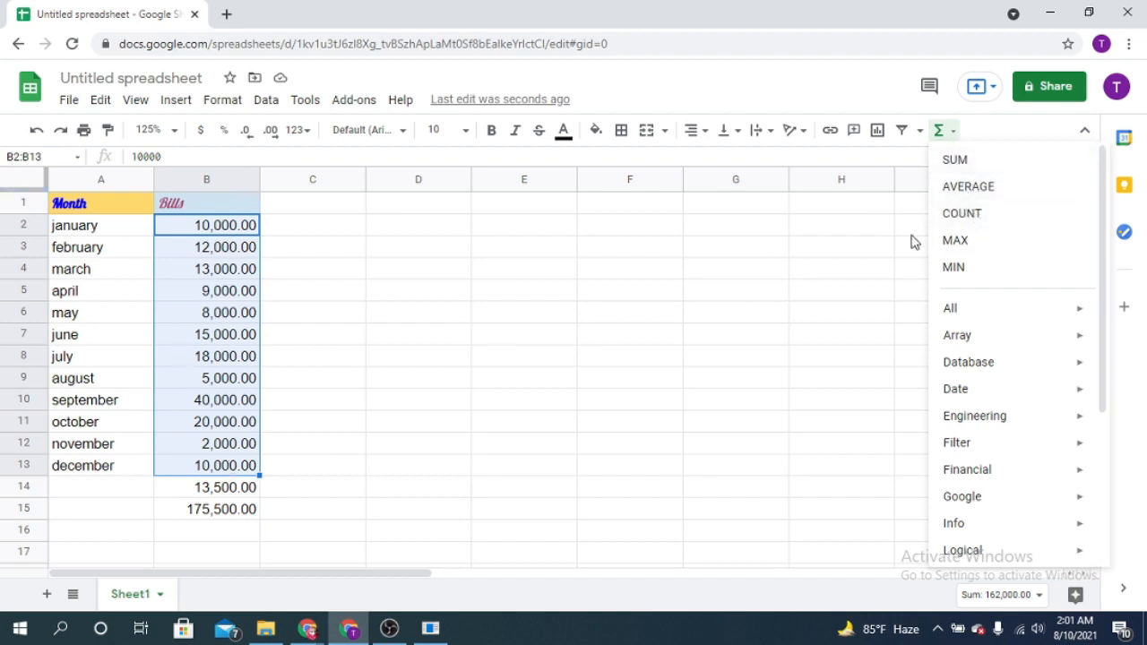
pyautogui.click(965, 224)
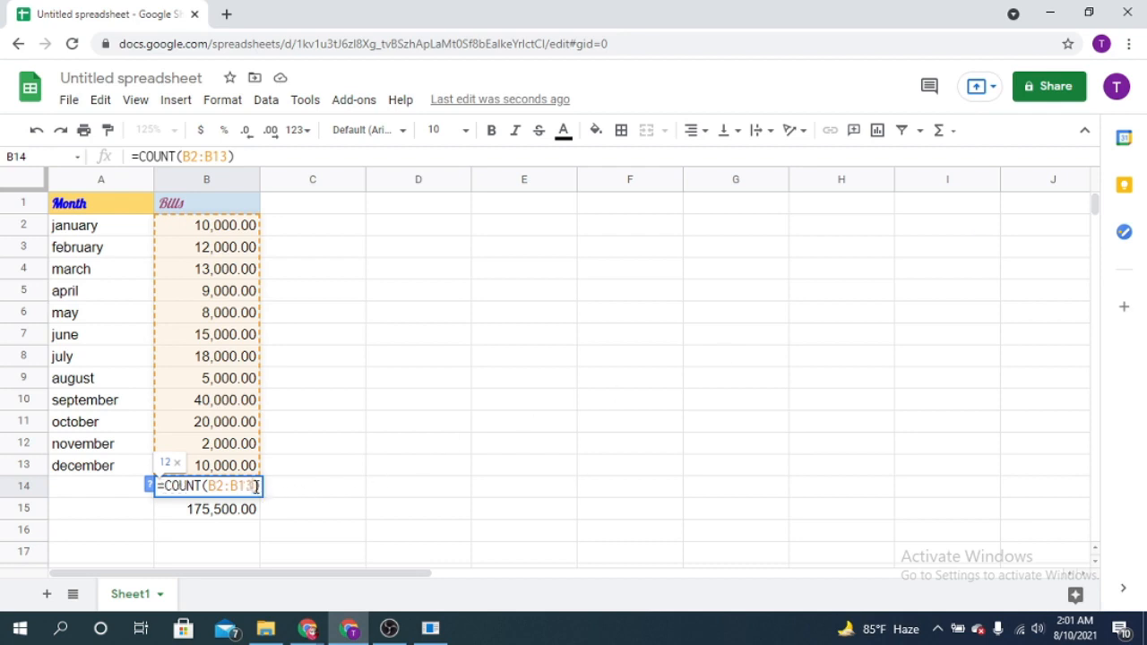
pyautogui.press('Return')
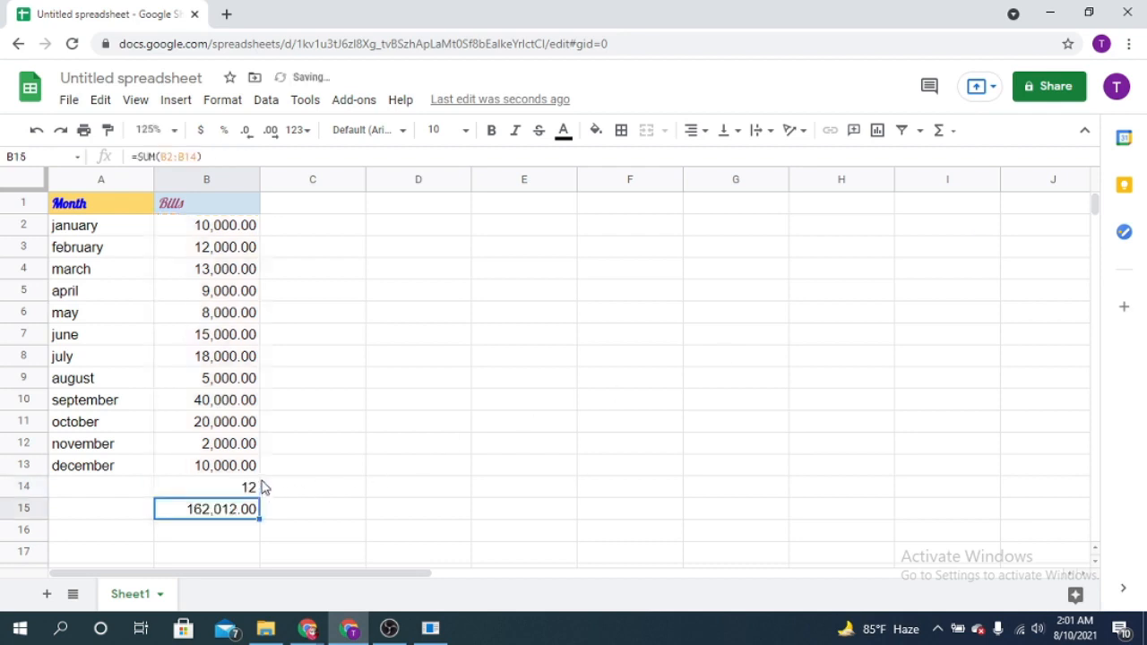
pyautogui.click(245, 490)
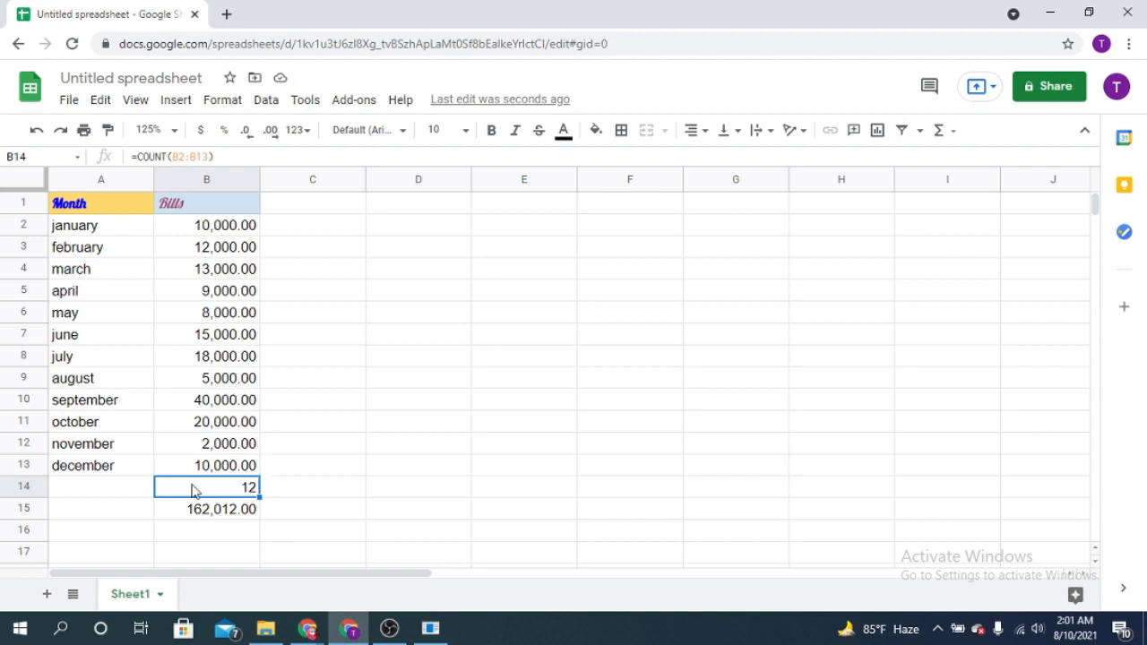
pyautogui.click(238, 511)
pyautogui.click(239, 491)
# Replace the formula in cell B14 with =MAX(B2:B13) to find the highest monthly bill.
pyautogui.click(217, 225)
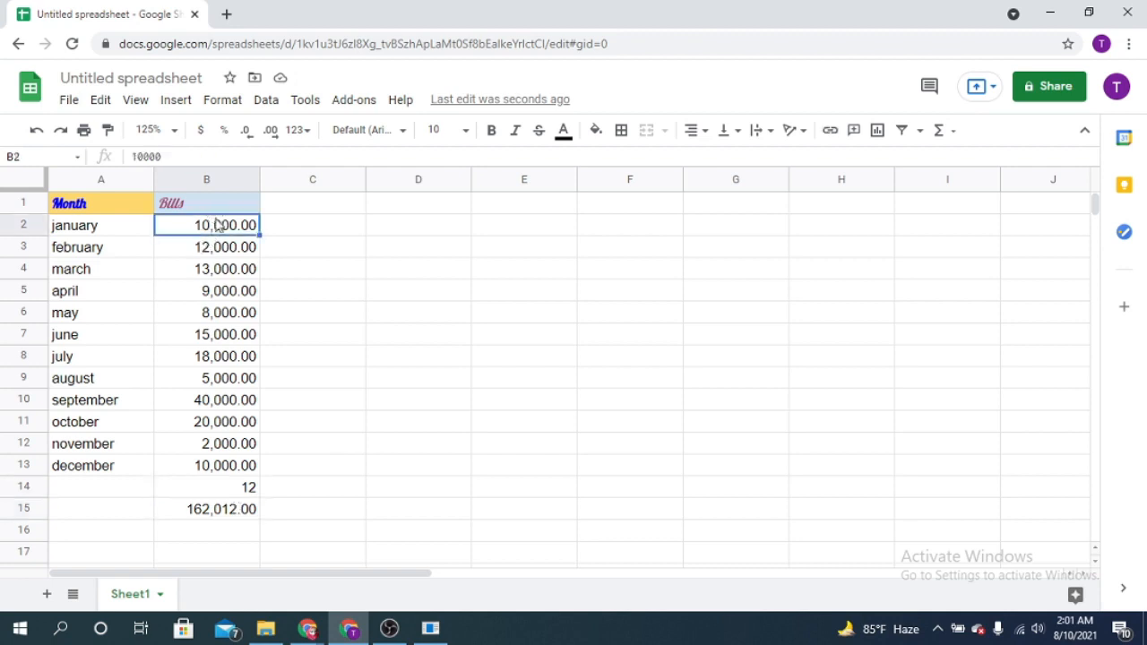
pyautogui.keyDown('shift'); pyautogui.click(232, 473); pyautogui.keyUp('shift')
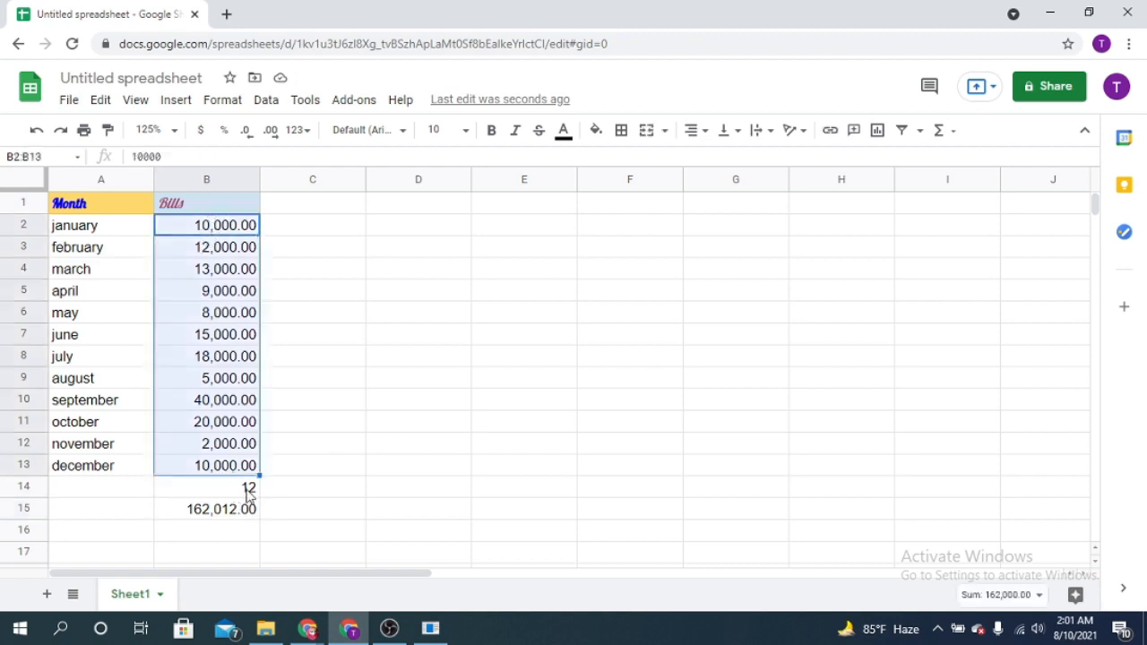
pyautogui.click(945, 132)
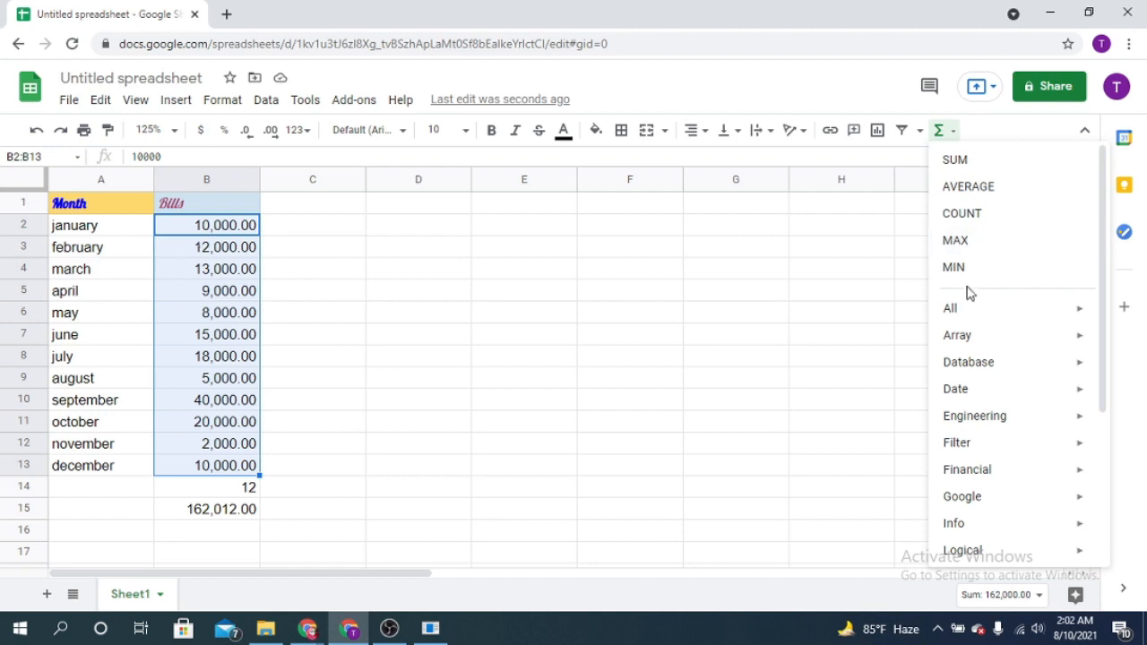
pyautogui.click(959, 251)
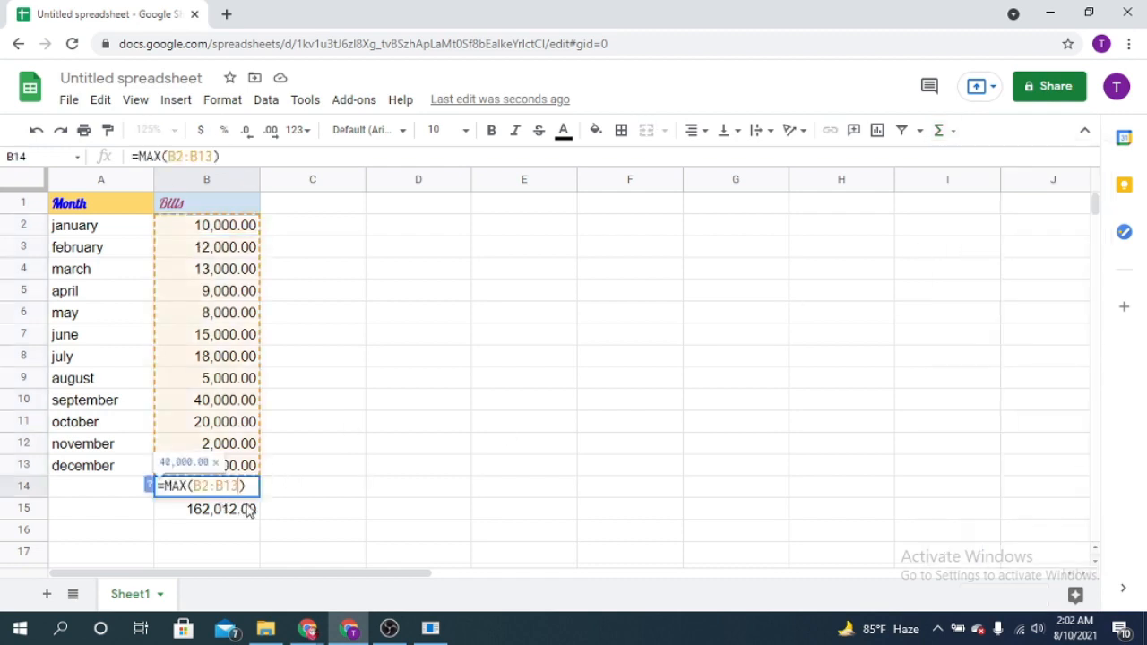
pyautogui.press('Return')
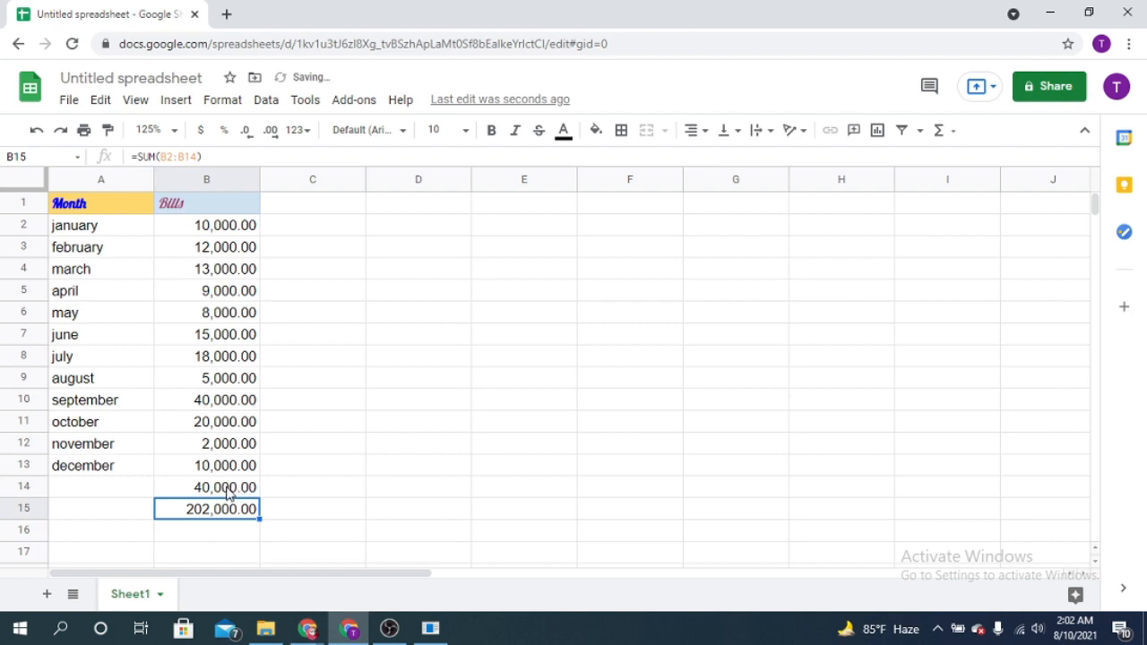
pyautogui.click(196, 490)
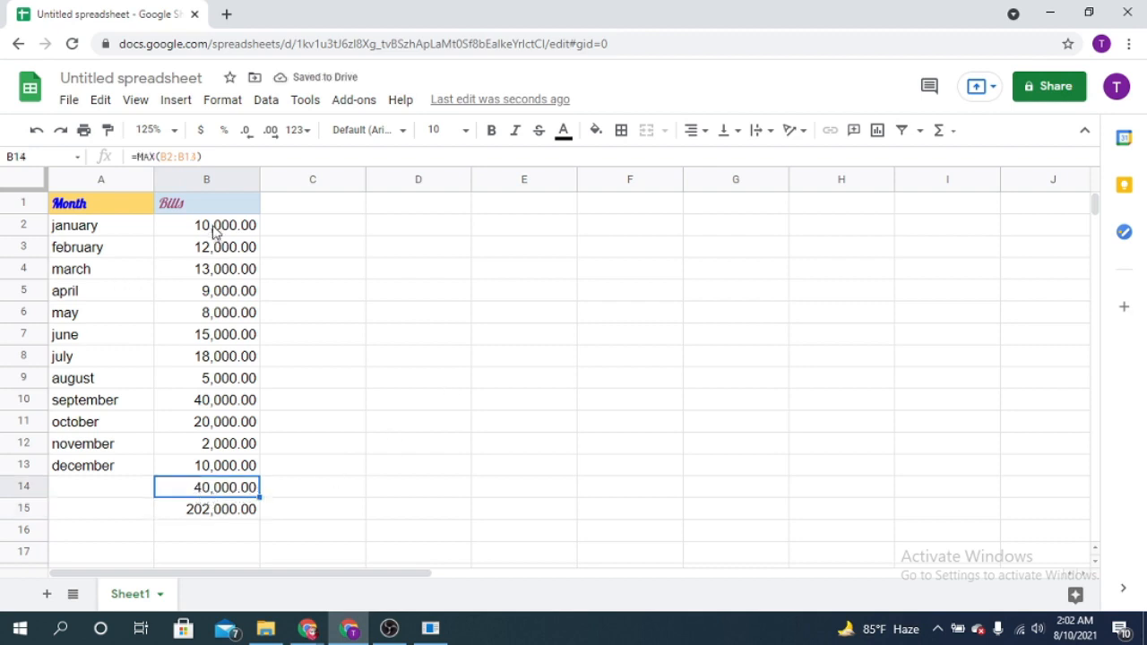
# Delete the sum in cell B15 and replace the formula in B14 with =MIN(B2:B13) to find the lowest bill.
pyautogui.click(226, 514)
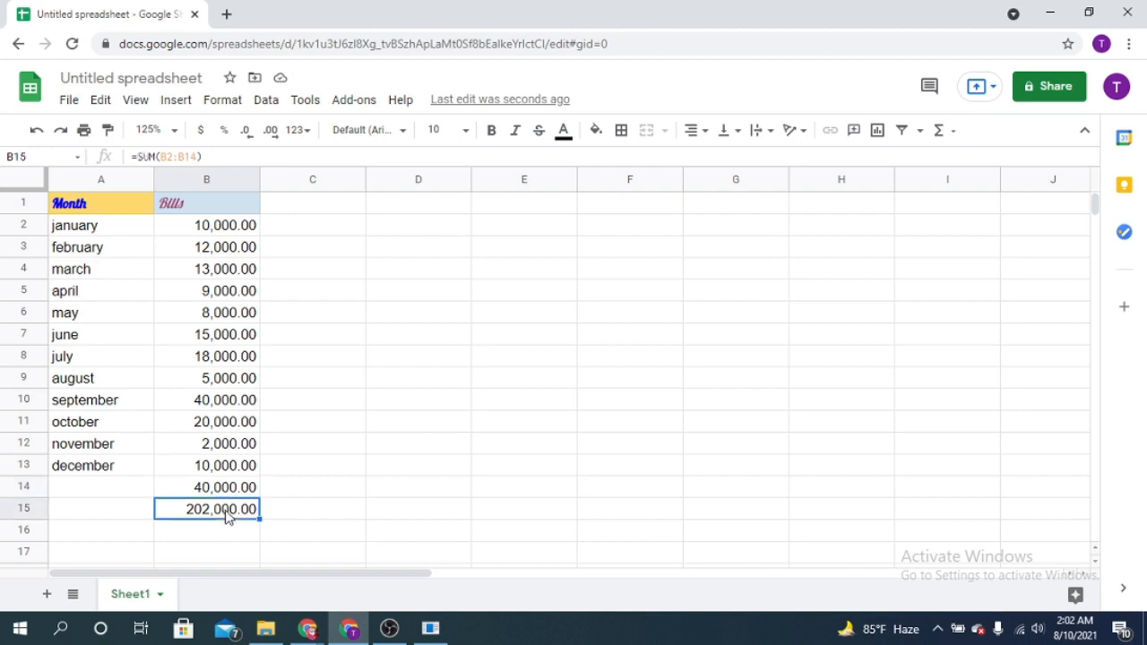
pyautogui.press('Delete')
pyautogui.click(224, 226)
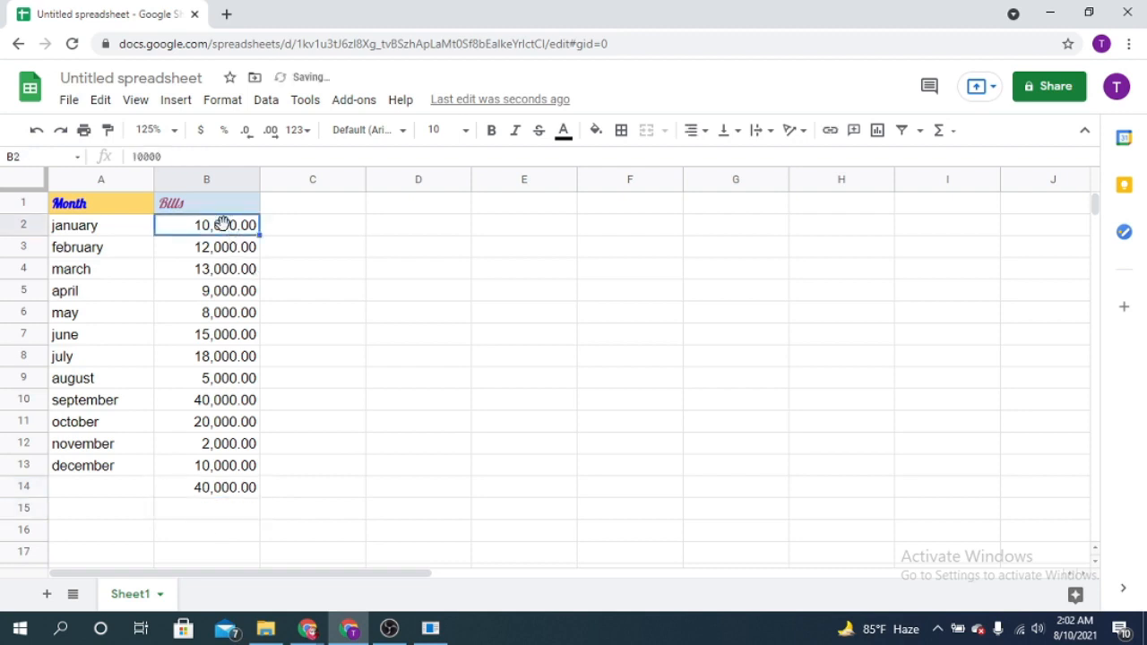
pyautogui.keyDown('shift'); pyautogui.click(251, 472); pyautogui.keyUp('shift')
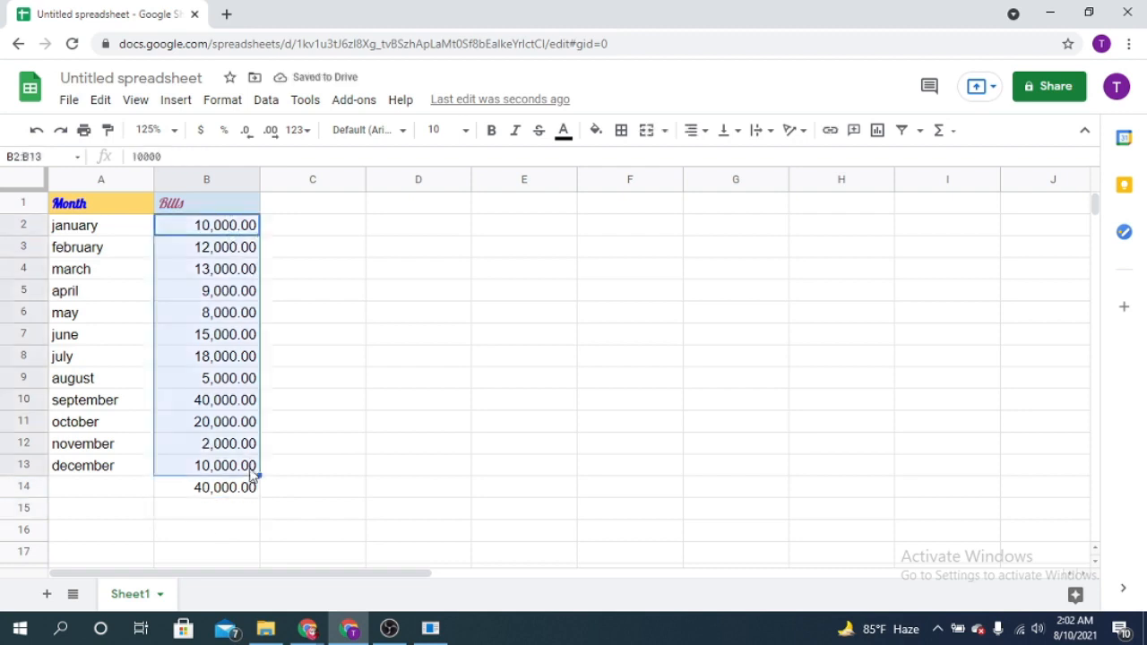
pyautogui.click(950, 132)
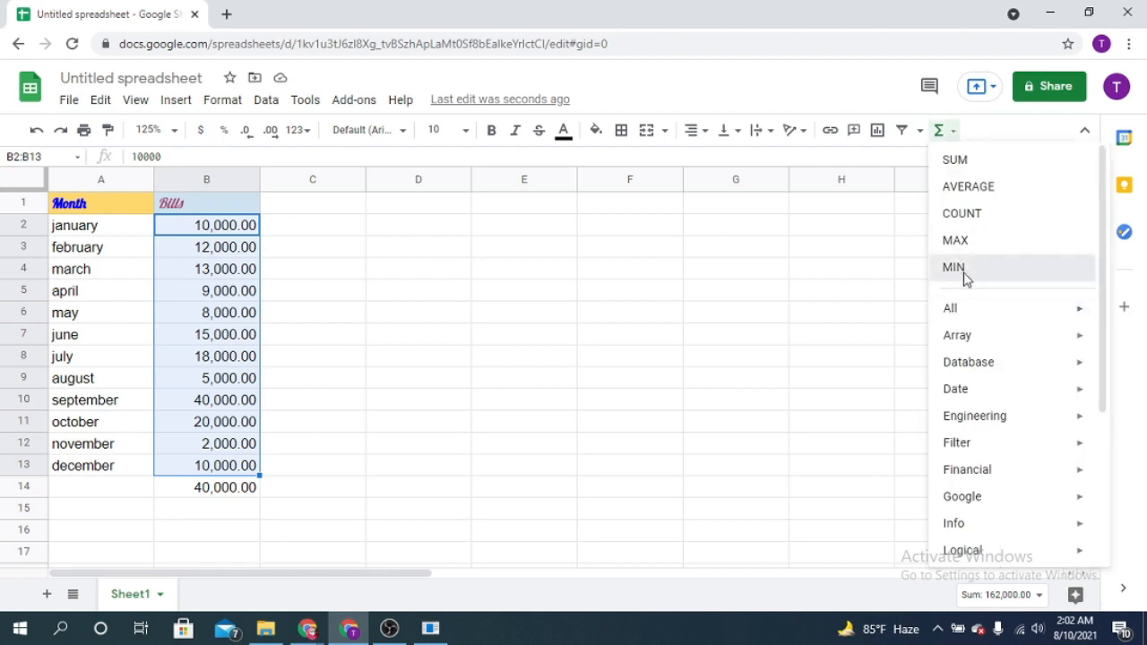
pyautogui.click(955, 268)
pyautogui.press('Return')
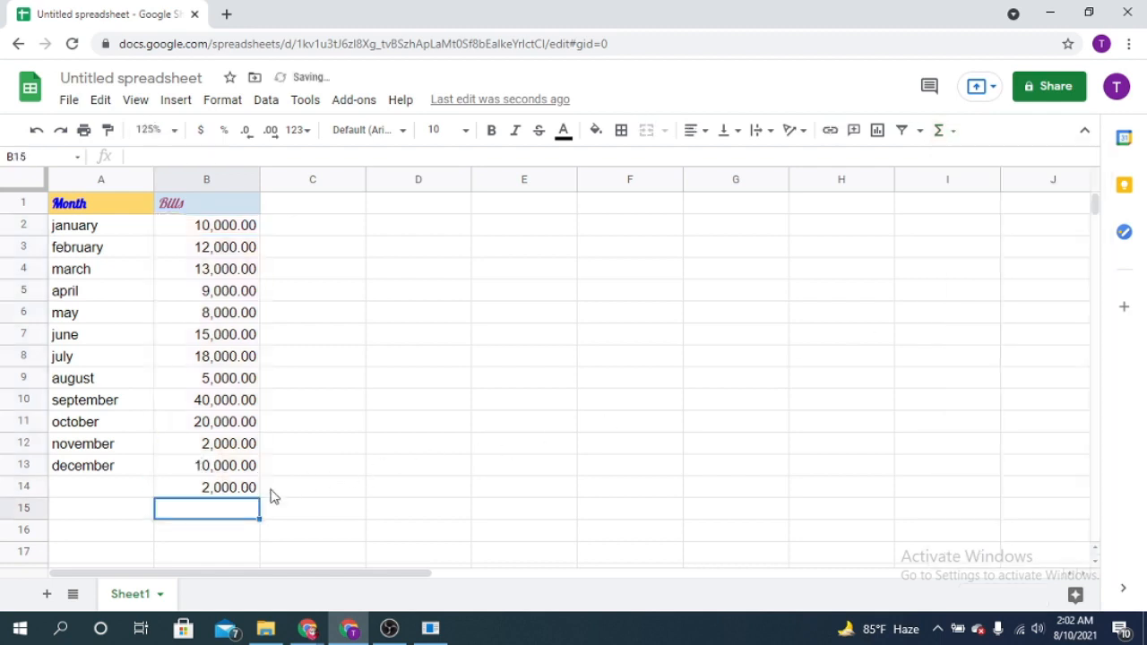
pyautogui.click(199, 489)
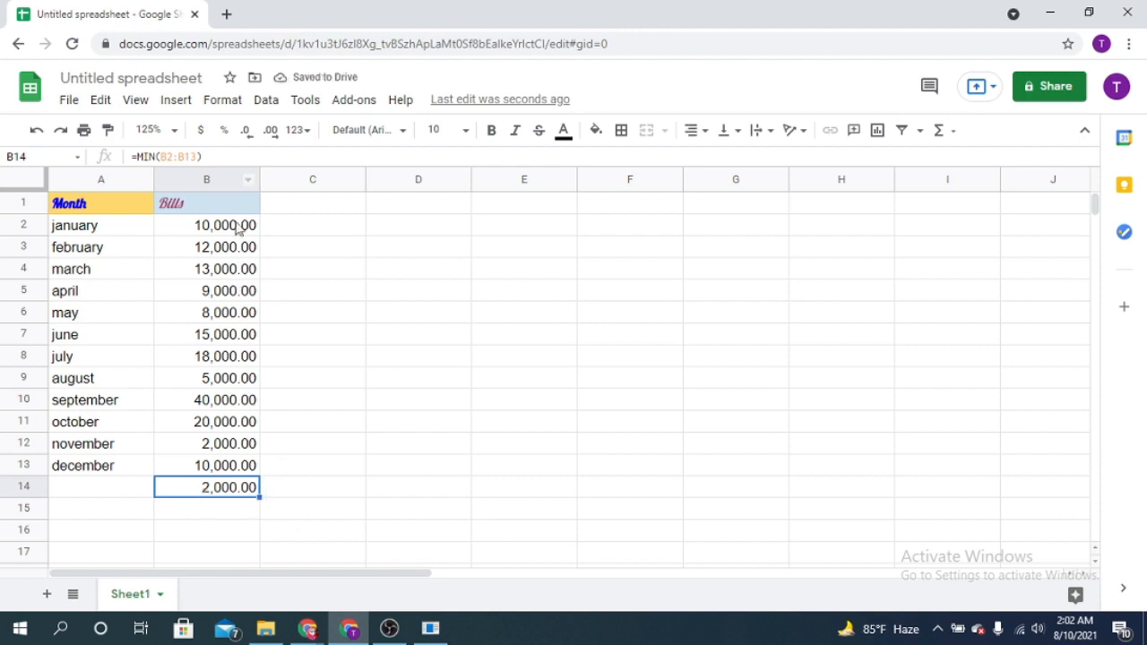
# Check the MIN formula in cell B14 and look through the other available function categories, down to Web.
pyautogui.click(238, 230)
pyautogui.click(240, 489)
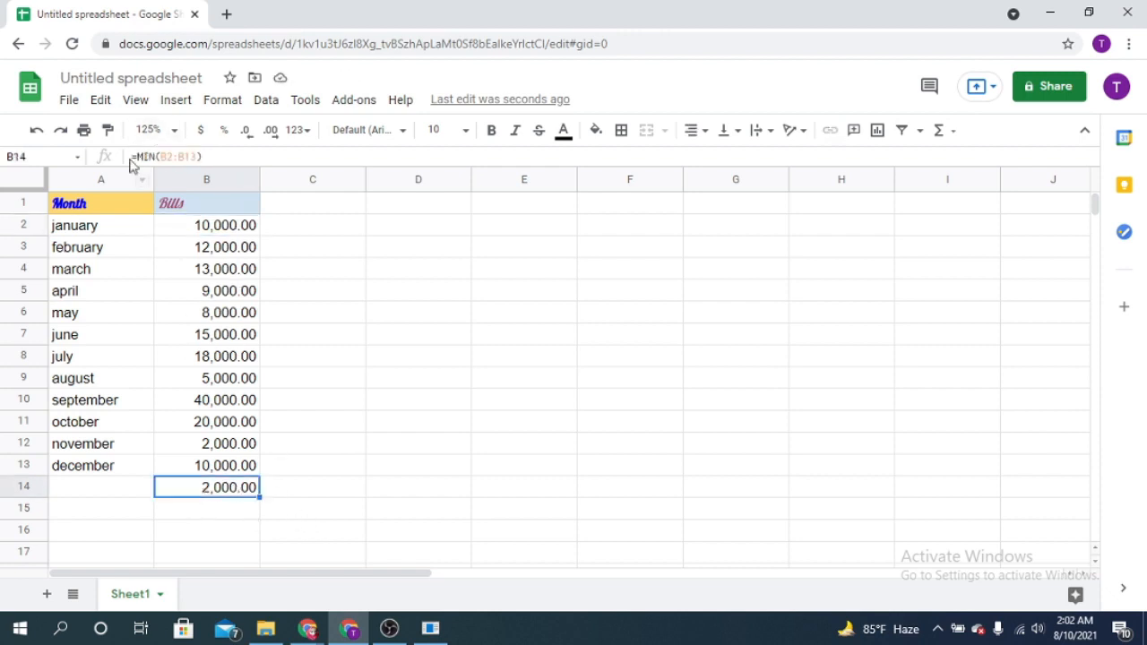
pyautogui.click(951, 132)
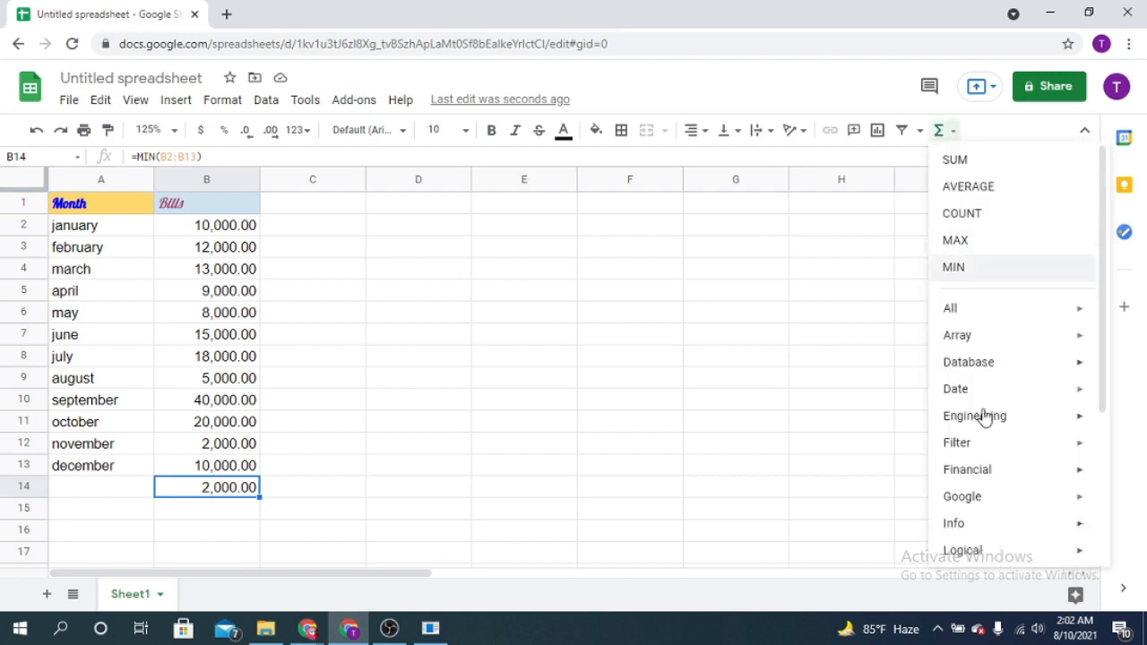
pyautogui.scroll(-3, 973, 481)
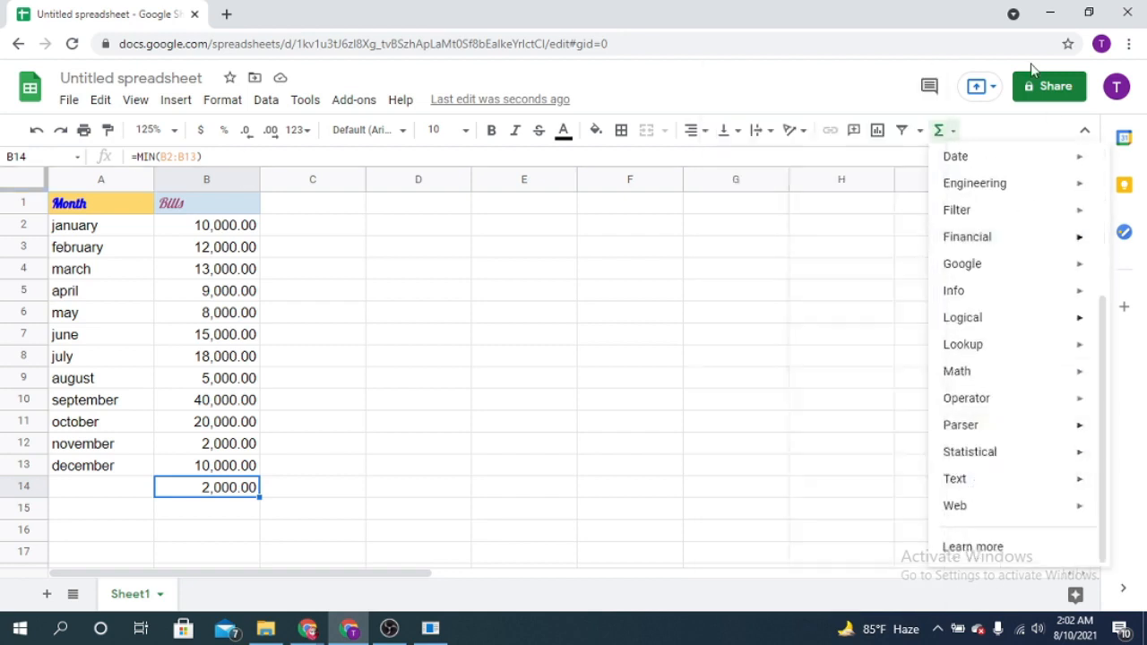
# Clear the MIN formula from cell B14 and view the sorting and data options for column B.
pyautogui.scroll(5, 1016, 463)
pyautogui.click(206, 269)
pyautogui.click(266, 99)
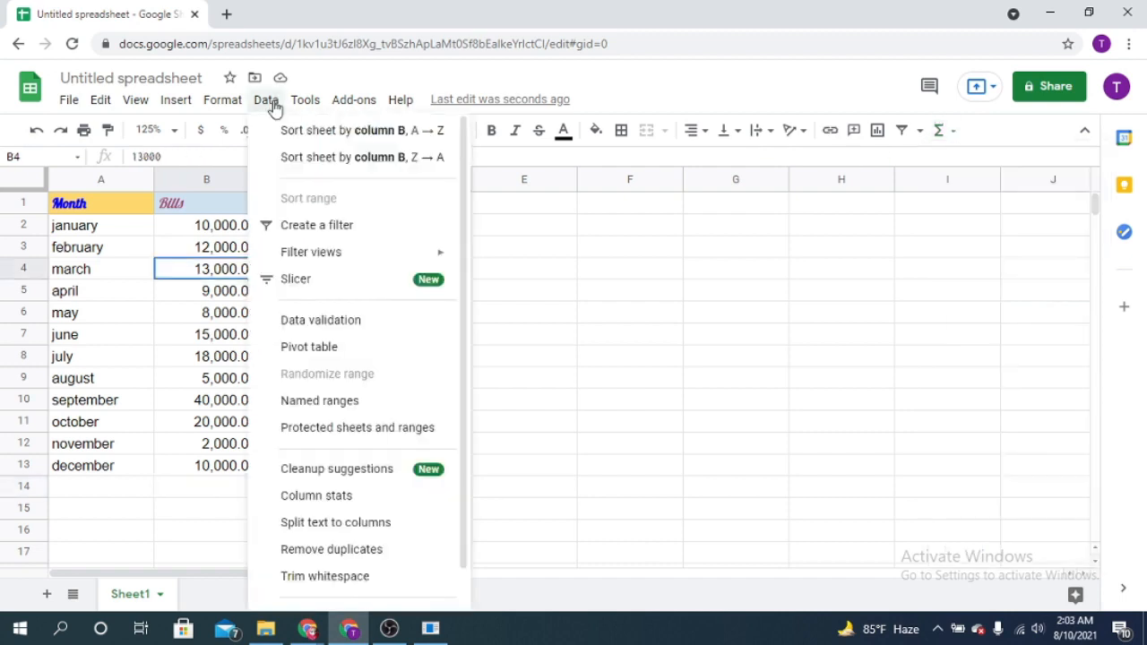
pyautogui.click(605, 210)
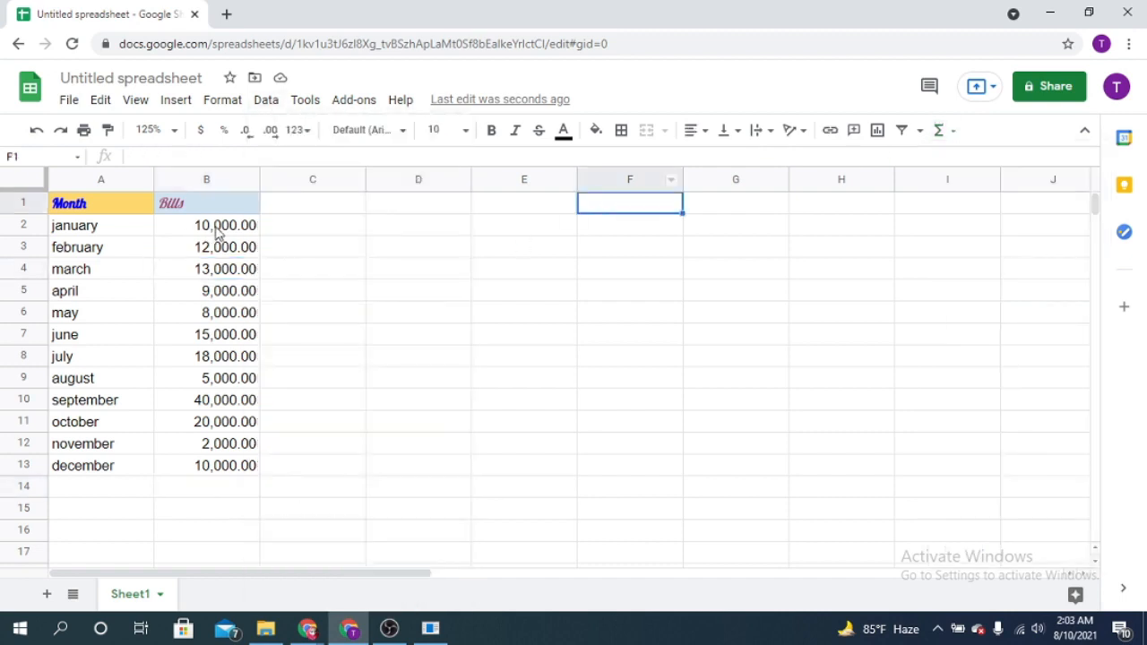
# Sort the whole sheet by column B from A to Z with B2:B13 selected, and undo the sort.
pyautogui.click(216, 228)
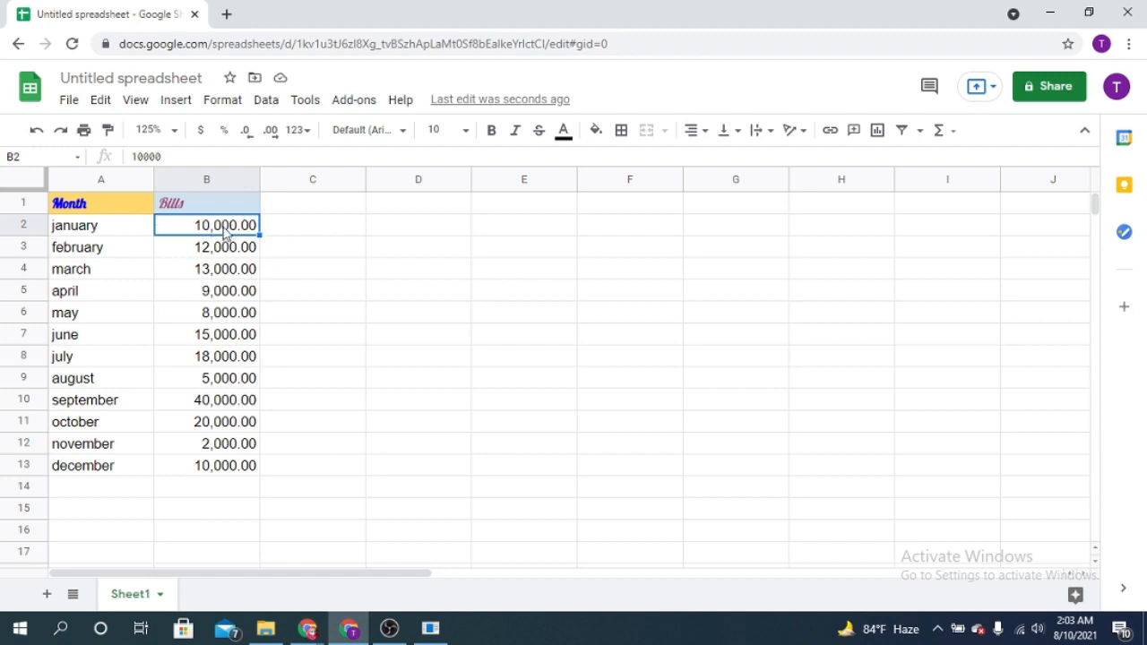
pyautogui.keyDown('shift'); pyautogui.click(248, 473); pyautogui.keyUp('shift')
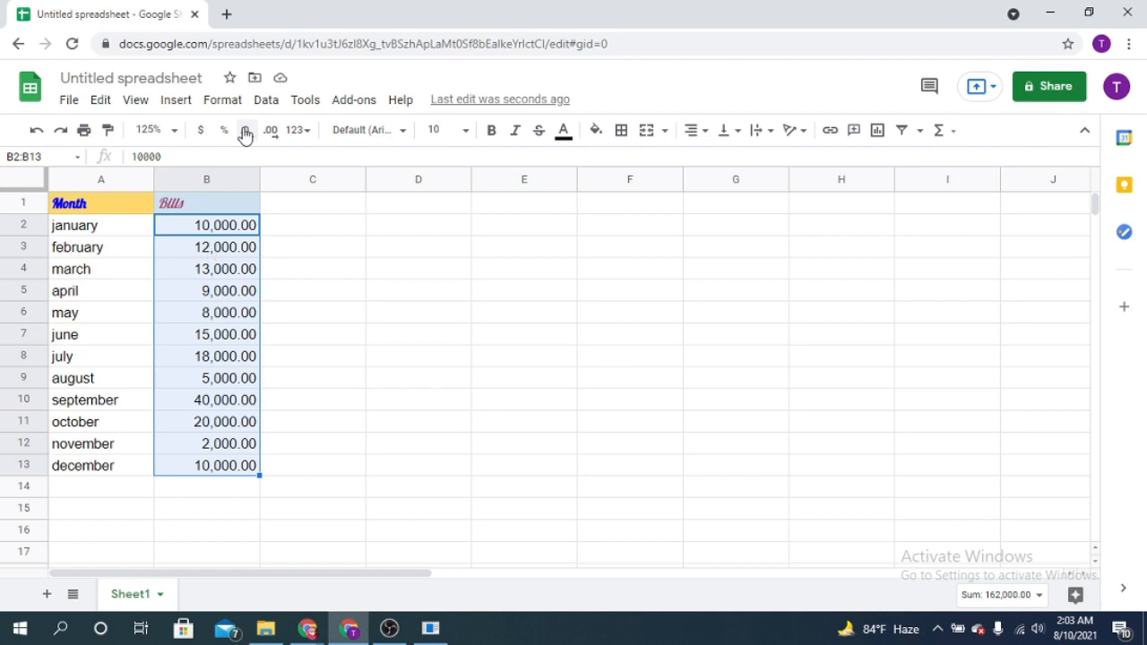
pyautogui.click(266, 104)
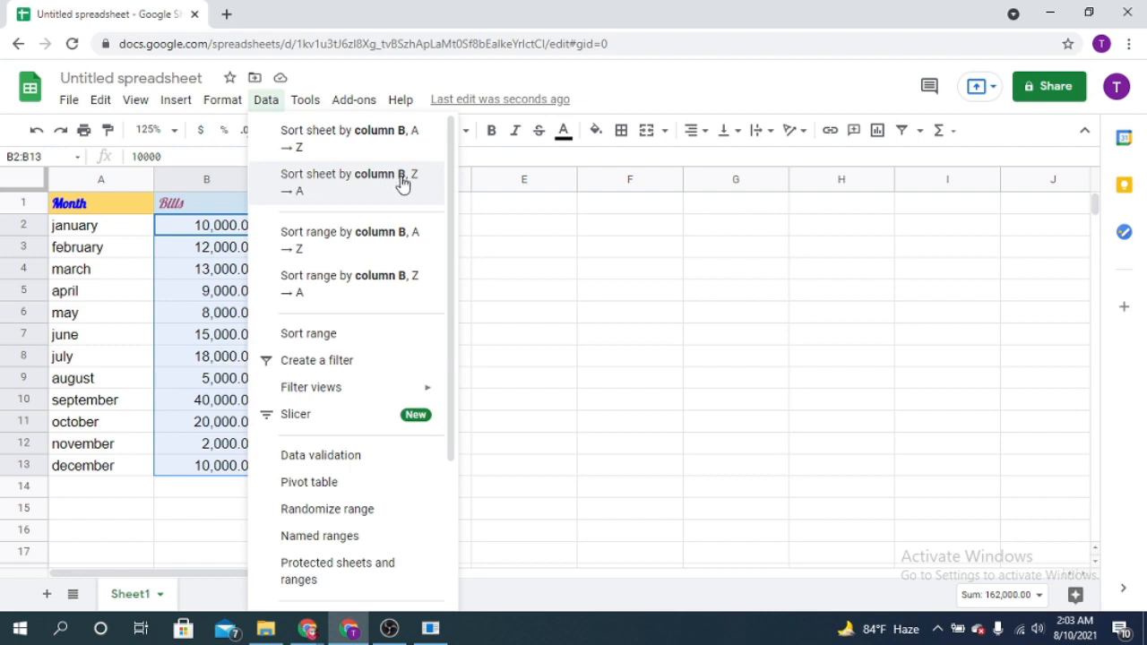
pyautogui.click(341, 152)
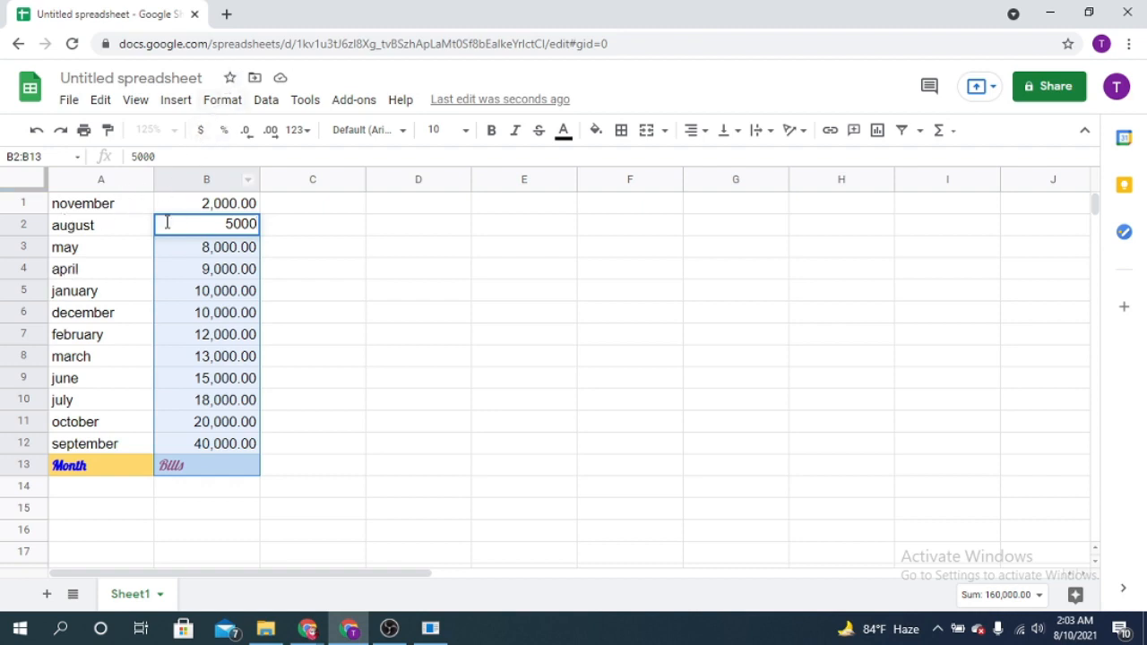
pyautogui.click(111, 231)
pyautogui.click(221, 229)
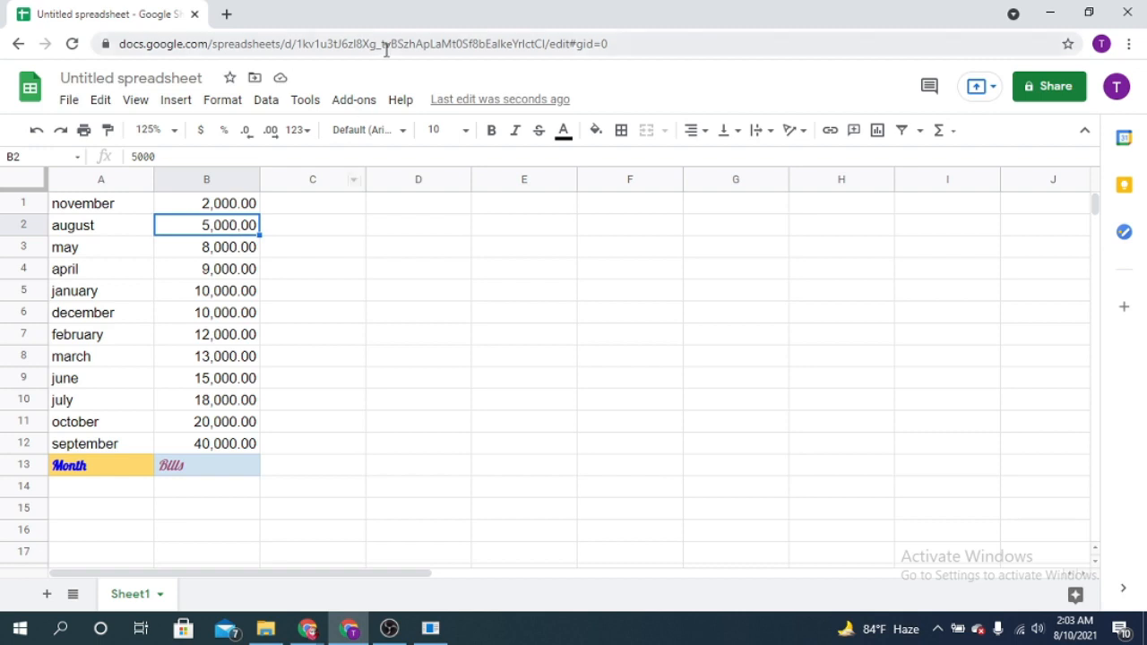
pyautogui.hotkey('ctrl', 'z')
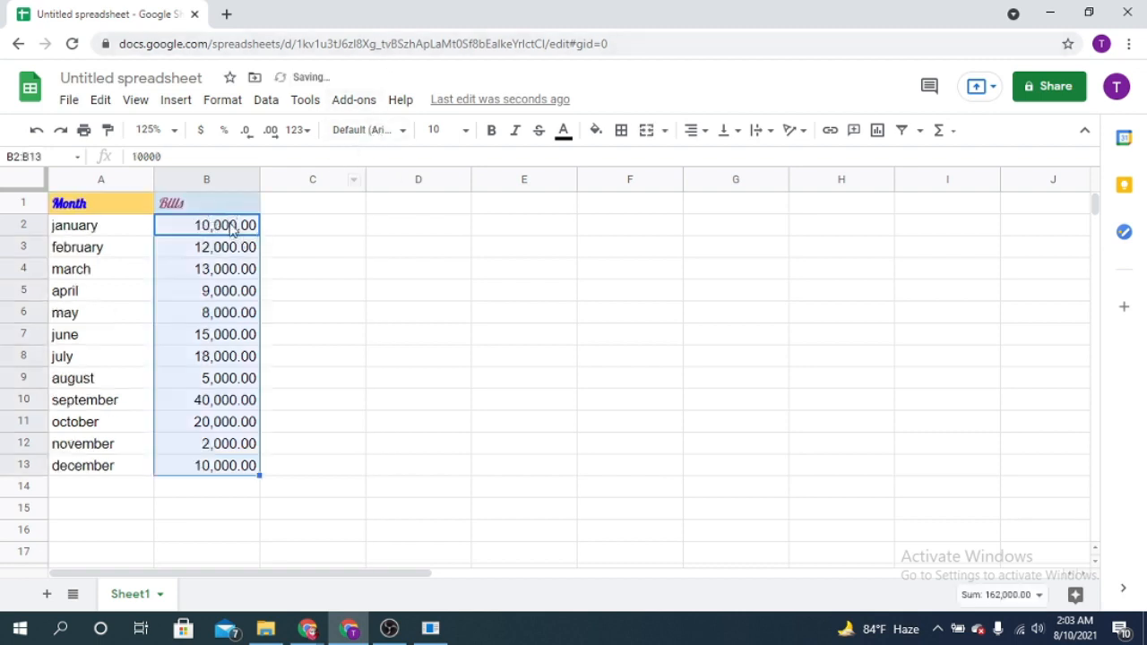
pyautogui.click(340, 232)
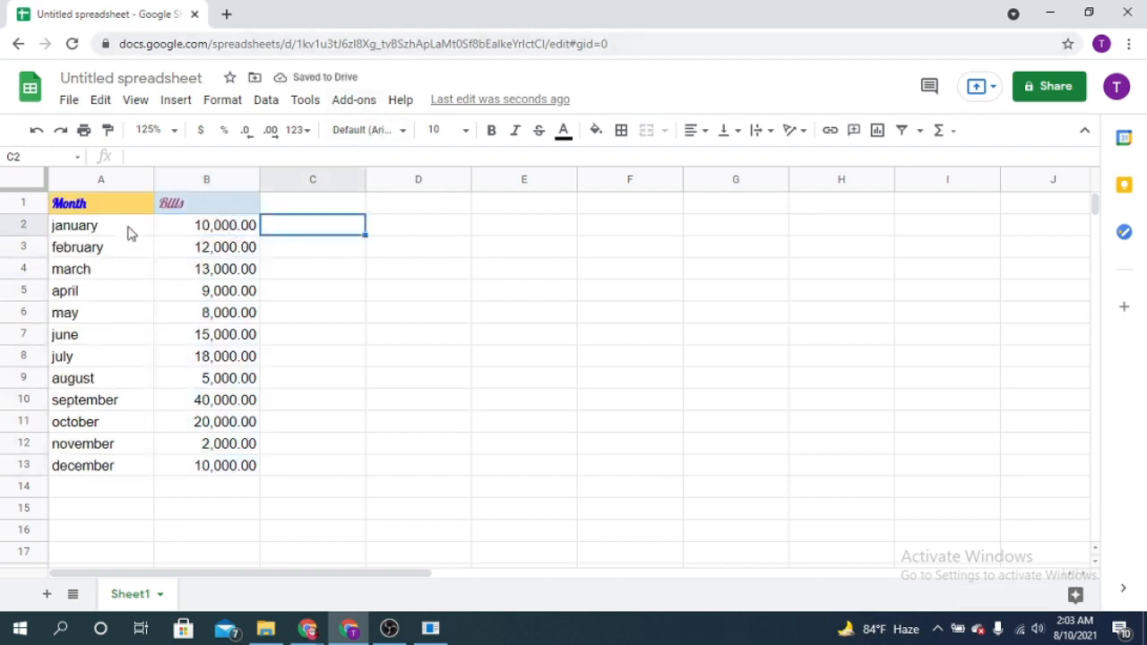
# Repeat the A to Z sheet sort by column B on the reselected bill amounts and undo it again.
pyautogui.click(248, 225)
pyautogui.keyDown('shift'); pyautogui.click(235, 467); pyautogui.keyUp('shift')
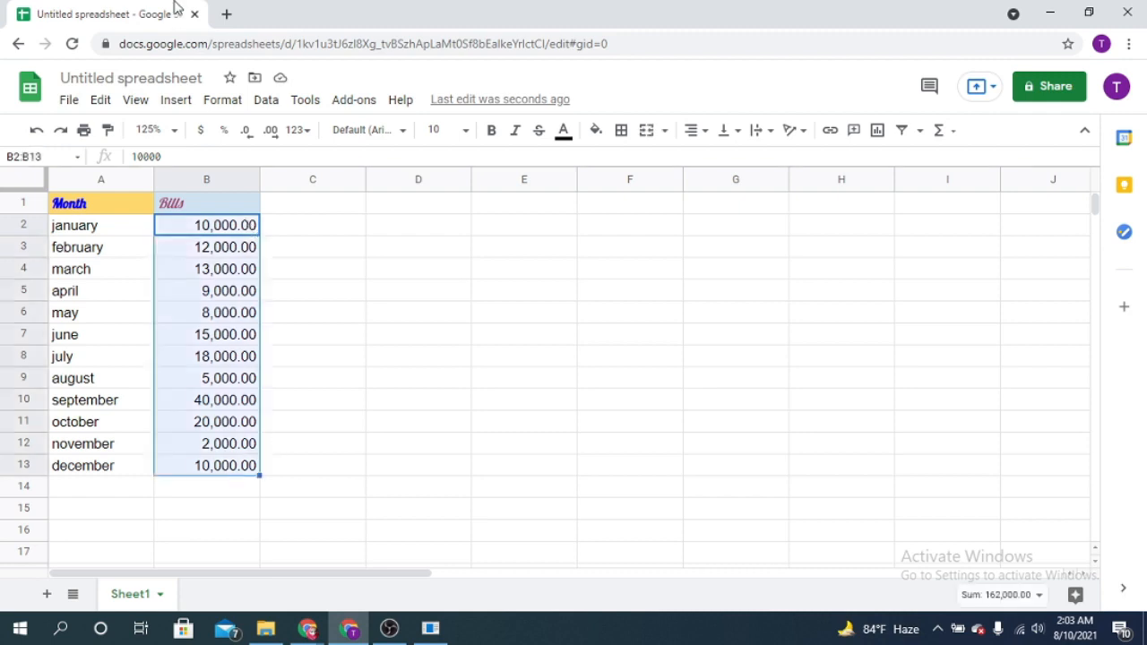
pyautogui.click(266, 100)
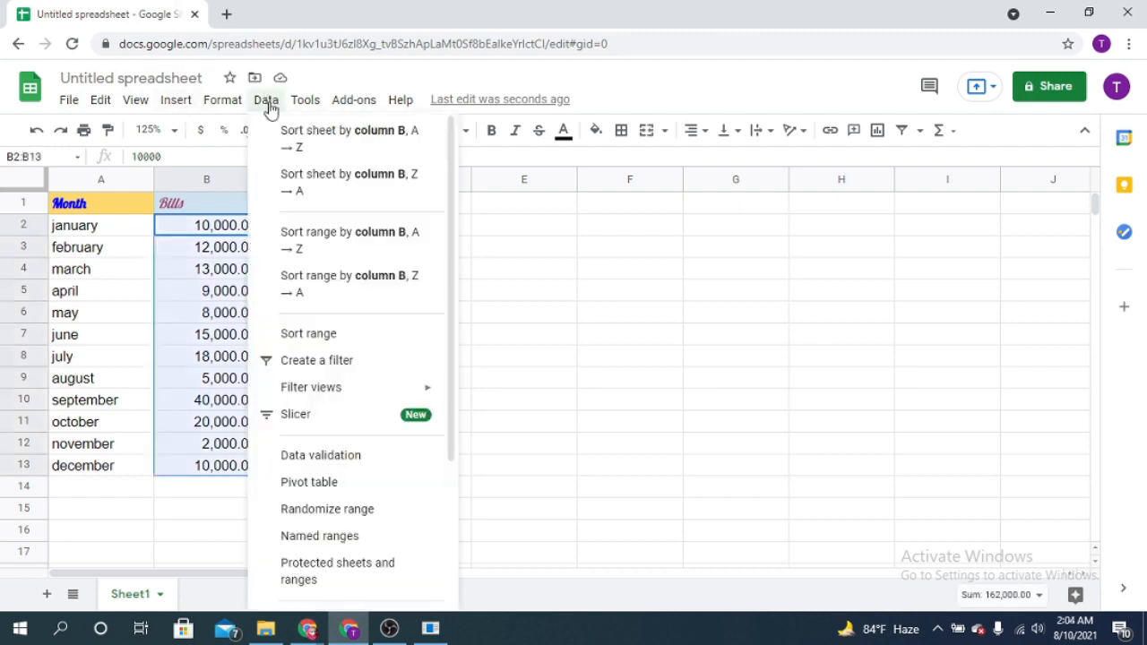
pyautogui.click(370, 143)
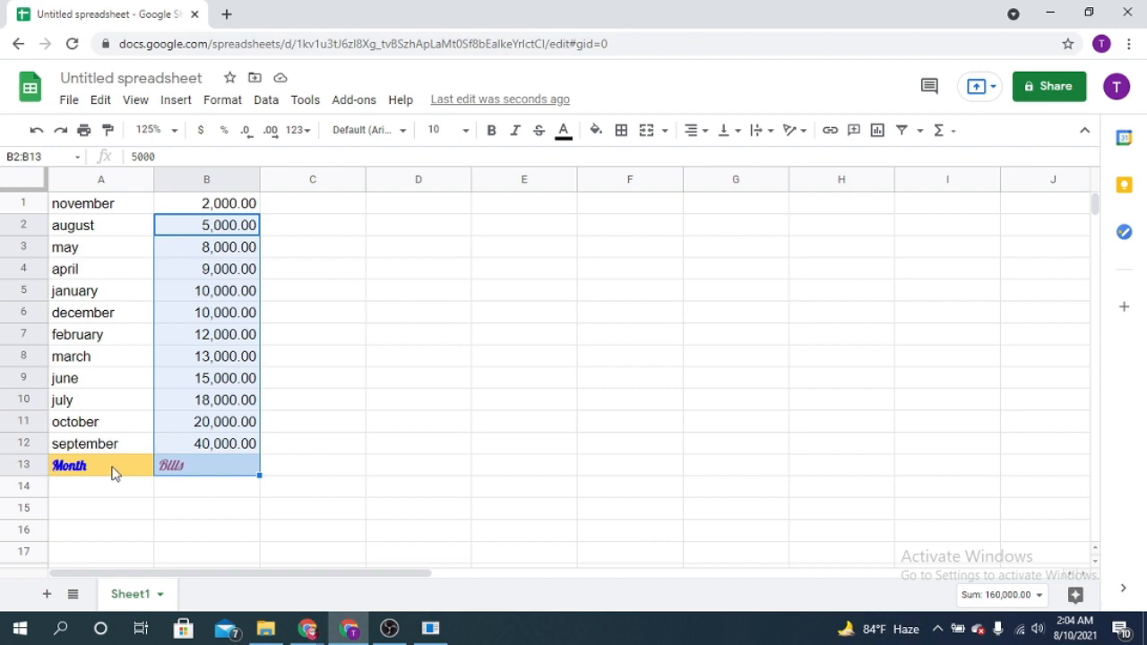
pyautogui.click(36, 132)
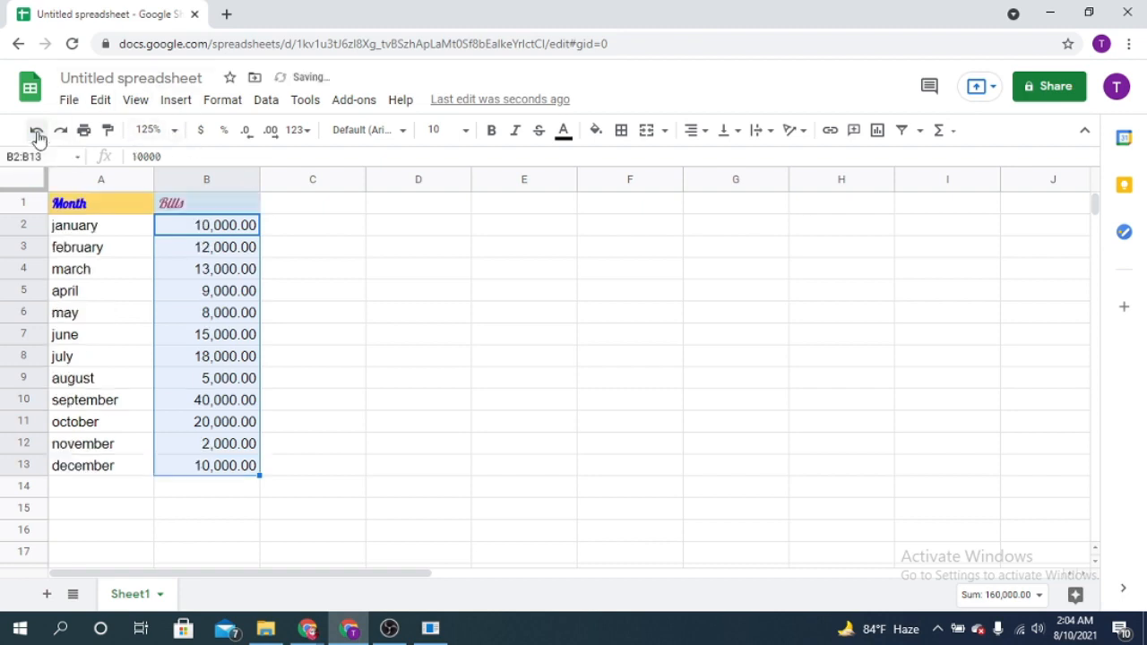
pyautogui.click(318, 278)
# Sort only the range B2:B13 by column B in A to Z order, without a header row.
pyautogui.click(231, 226)
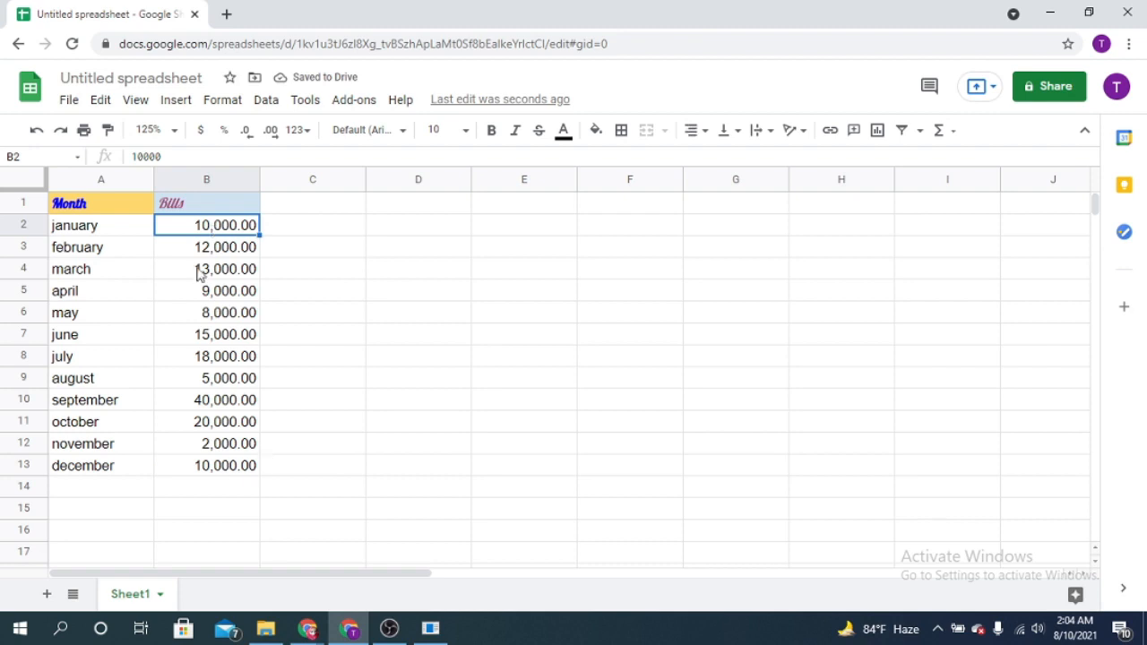
pyautogui.keyDown('shift'); pyautogui.click(225, 466); pyautogui.keyUp('shift')
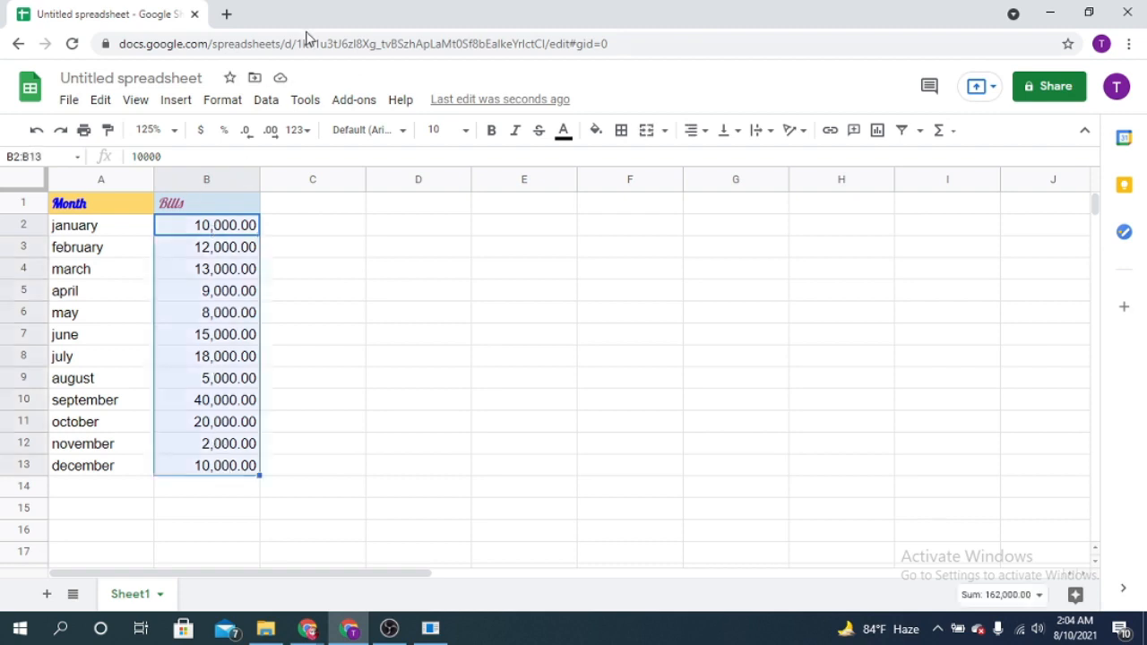
pyautogui.click(268, 104)
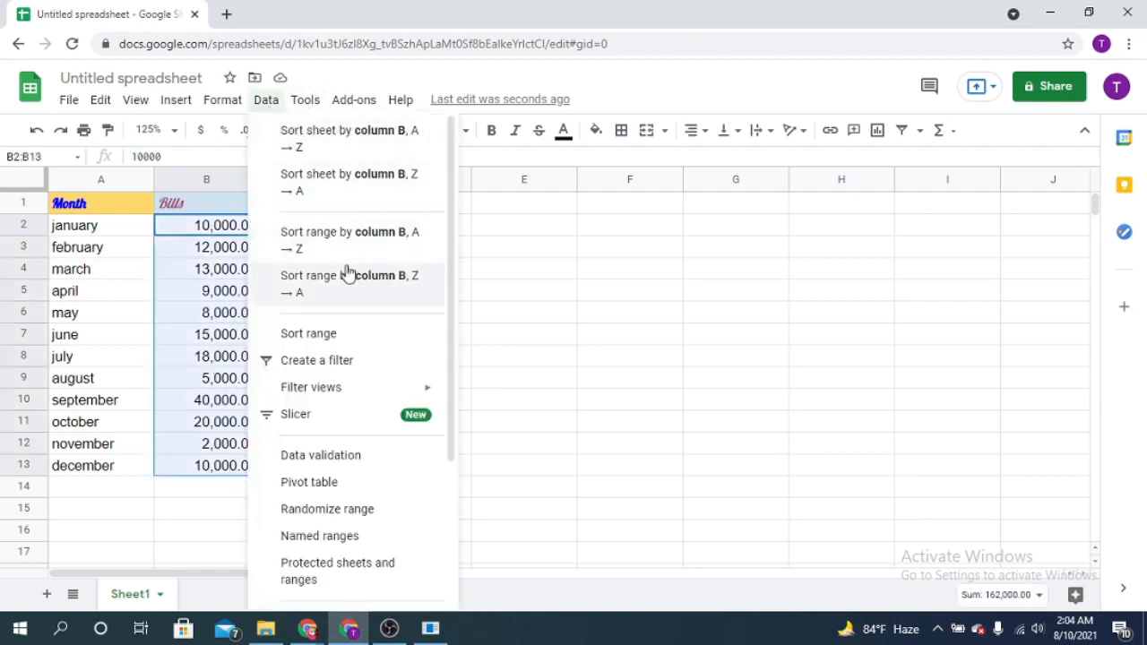
pyautogui.scroll(-1, 363, 260)
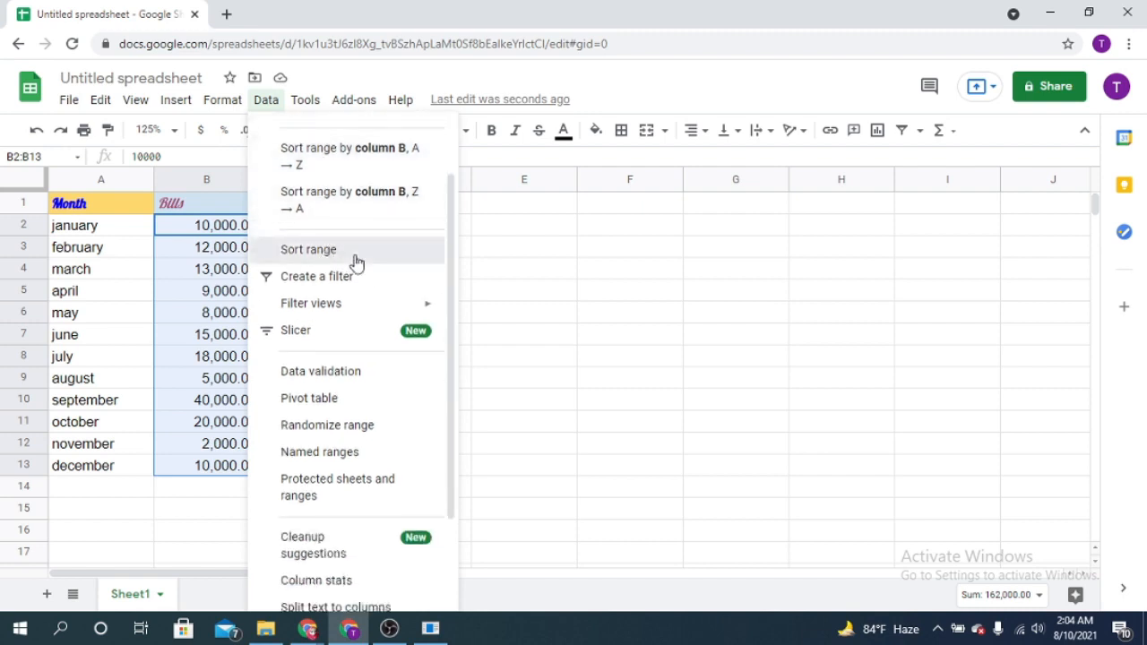
pyautogui.click(353, 260)
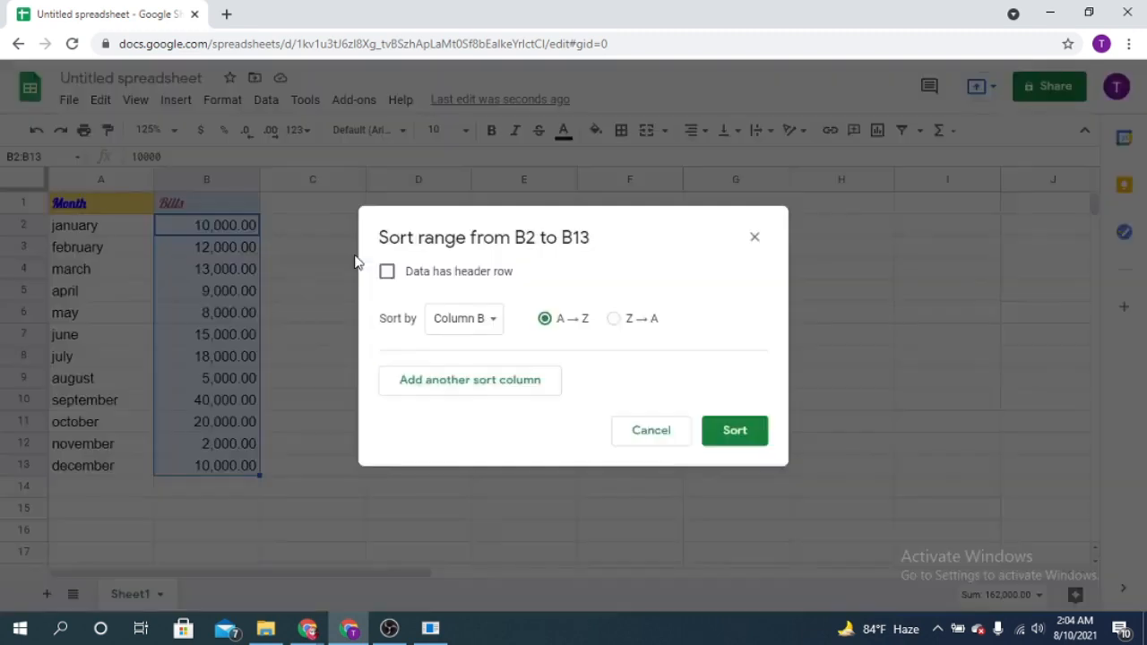
pyautogui.click(498, 326)
pyautogui.click(499, 325)
pyautogui.click(499, 326)
pyautogui.click(499, 325)
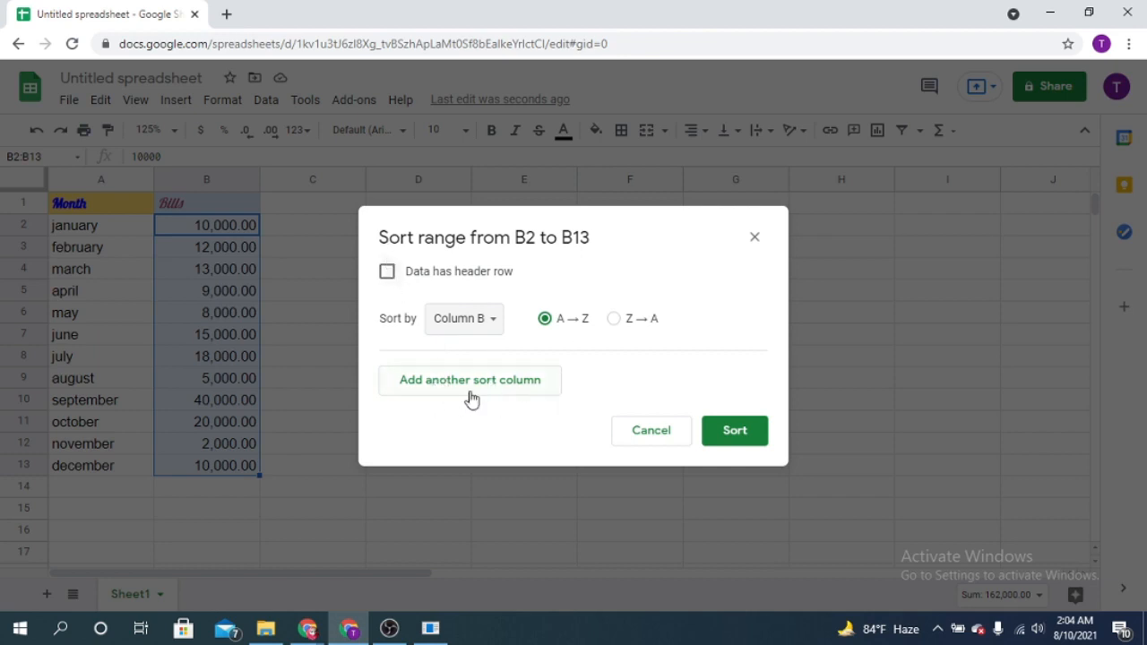
pyautogui.click(733, 433)
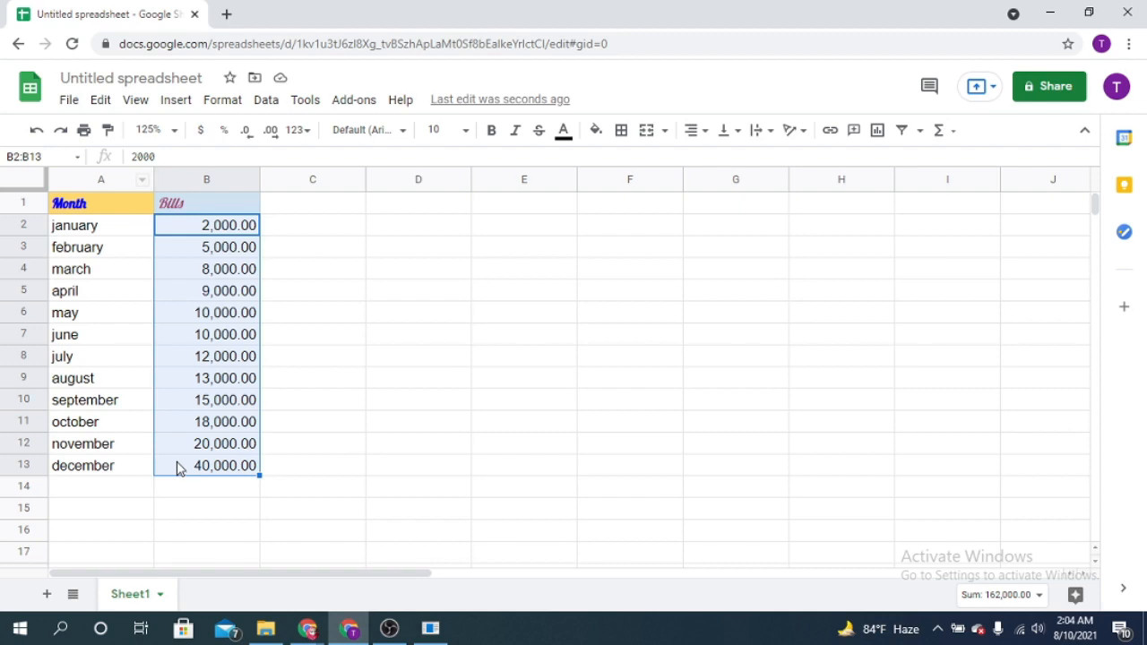
# Sort the range B2:B13 by column B in Z to A order, and undo both range sorts.
pyautogui.click(266, 102)
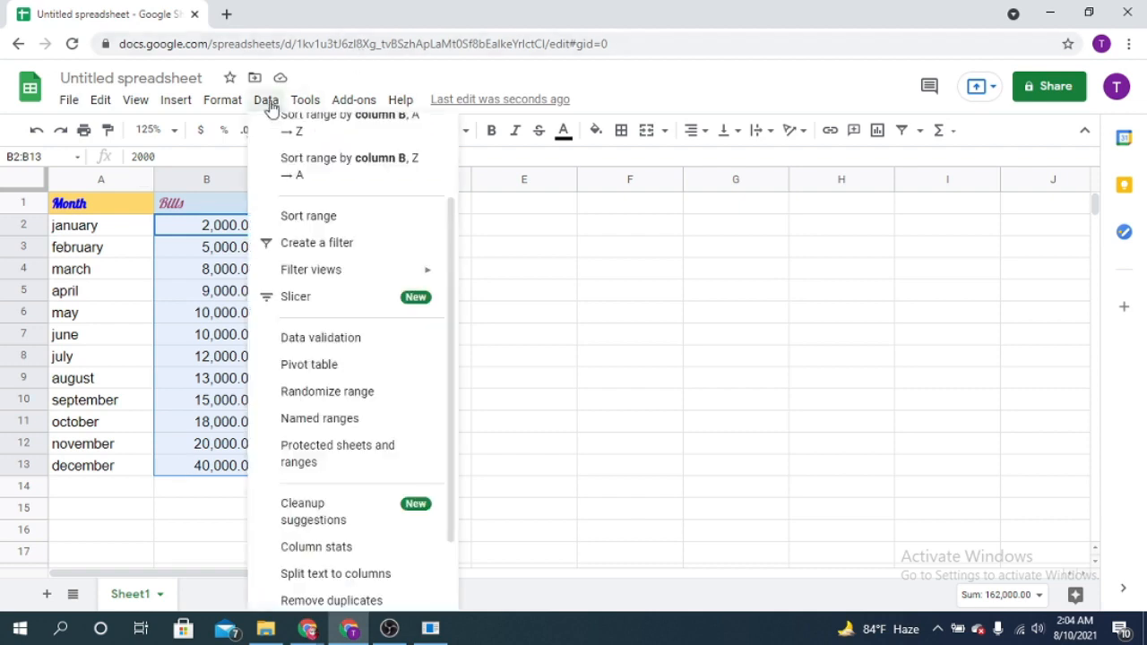
pyautogui.click(336, 182)
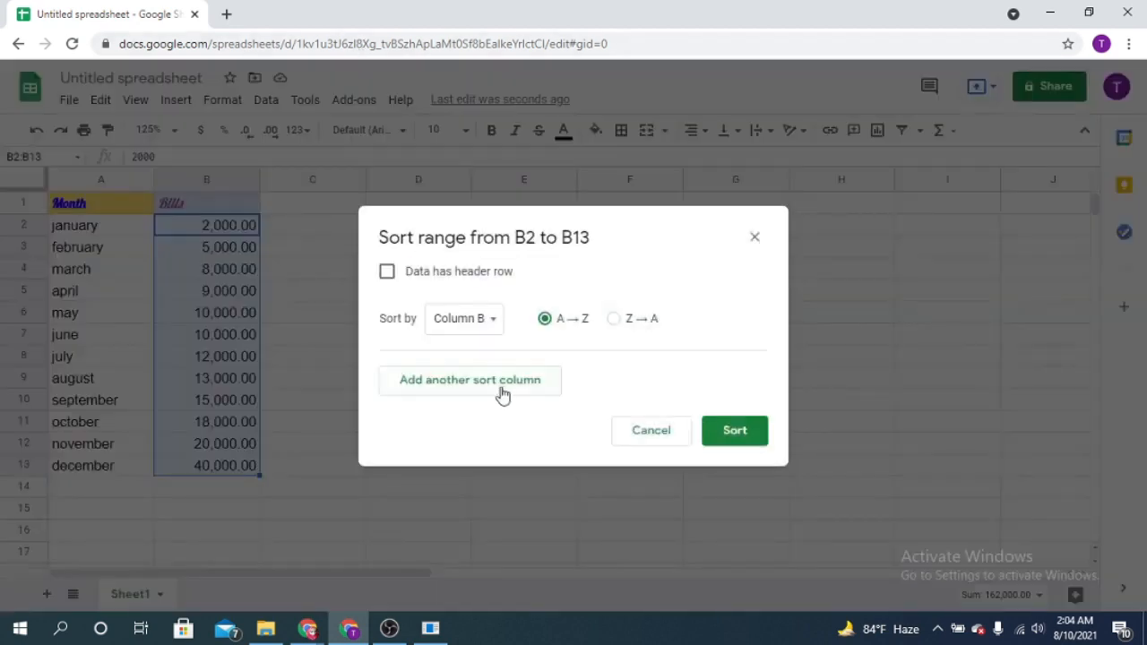
pyautogui.click(615, 324)
pyautogui.click(732, 434)
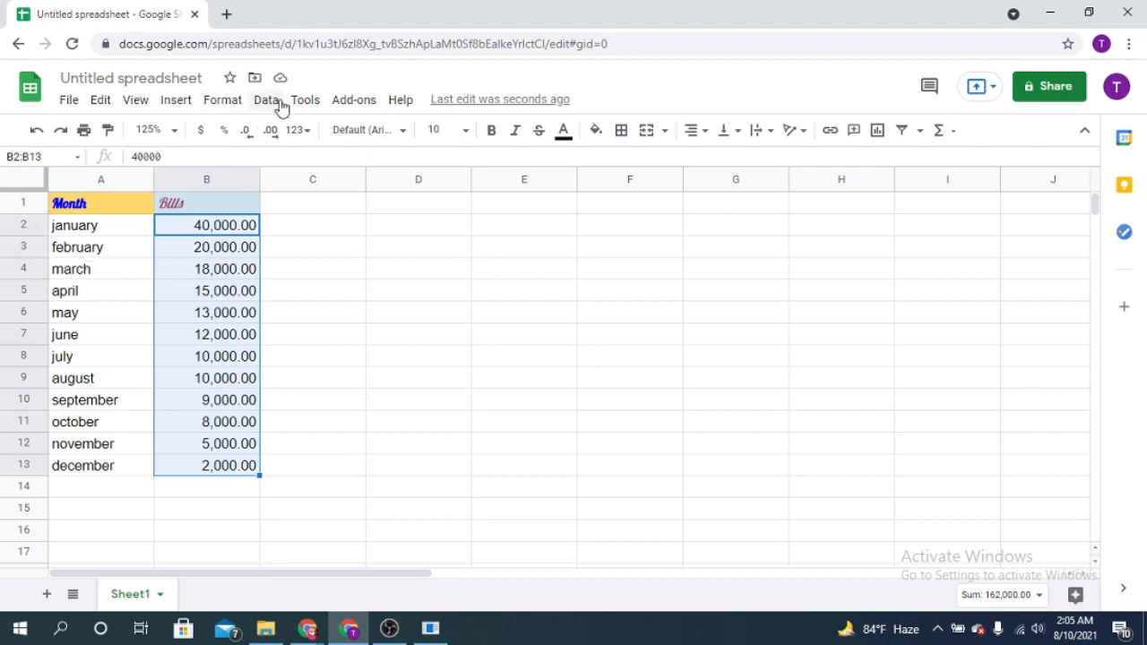
pyautogui.click(36, 130)
pyautogui.click(36, 130)
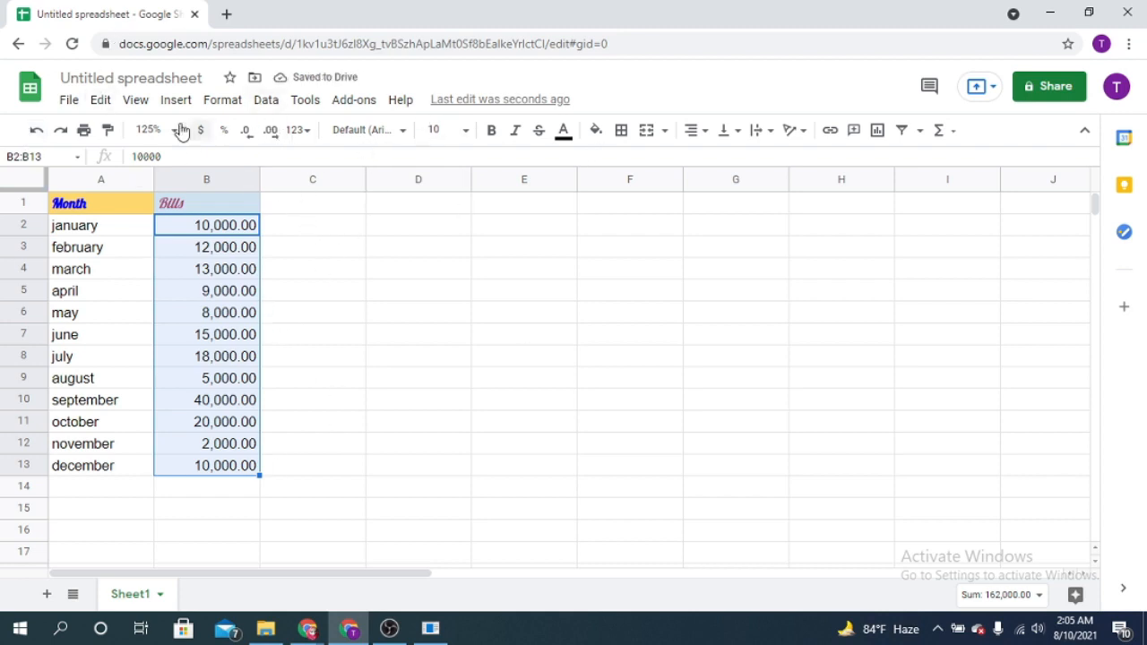
# Rename the spreadsheet as "My 1st sheet".
pyautogui.click(75, 105)
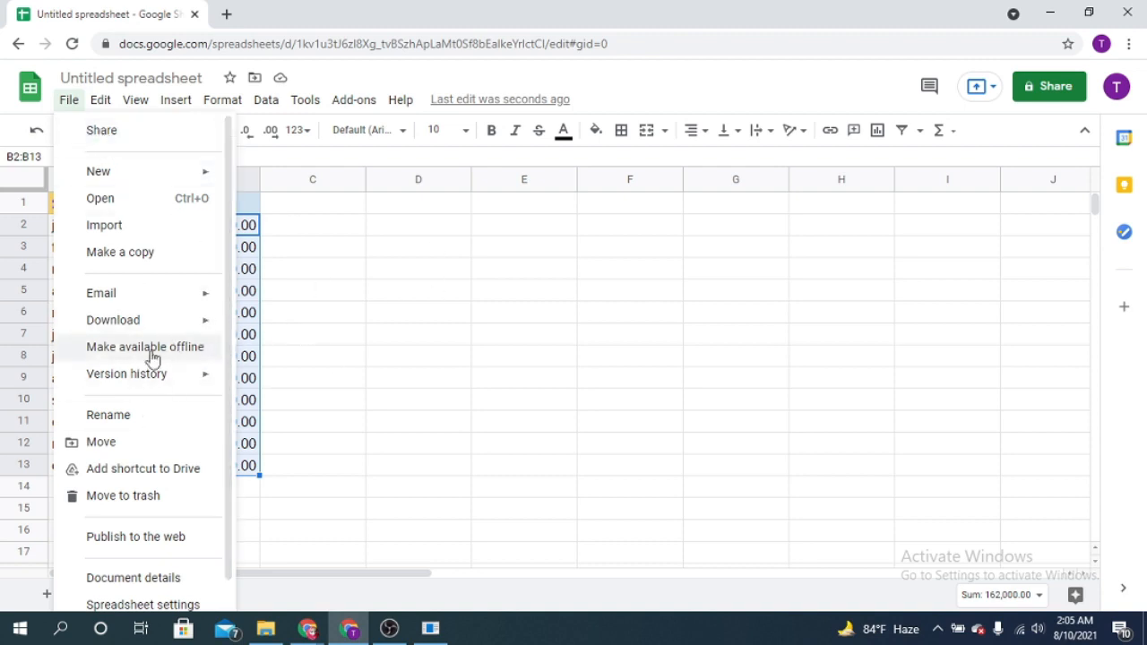
pyautogui.moveTo(160, 329)
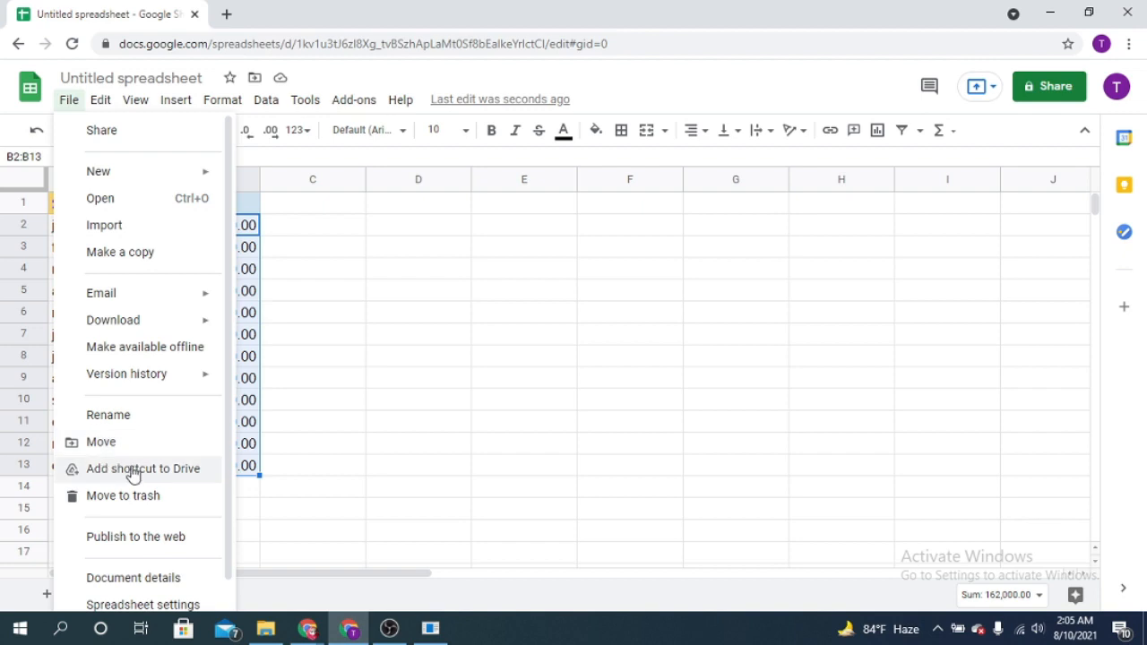
pyautogui.click(125, 416)
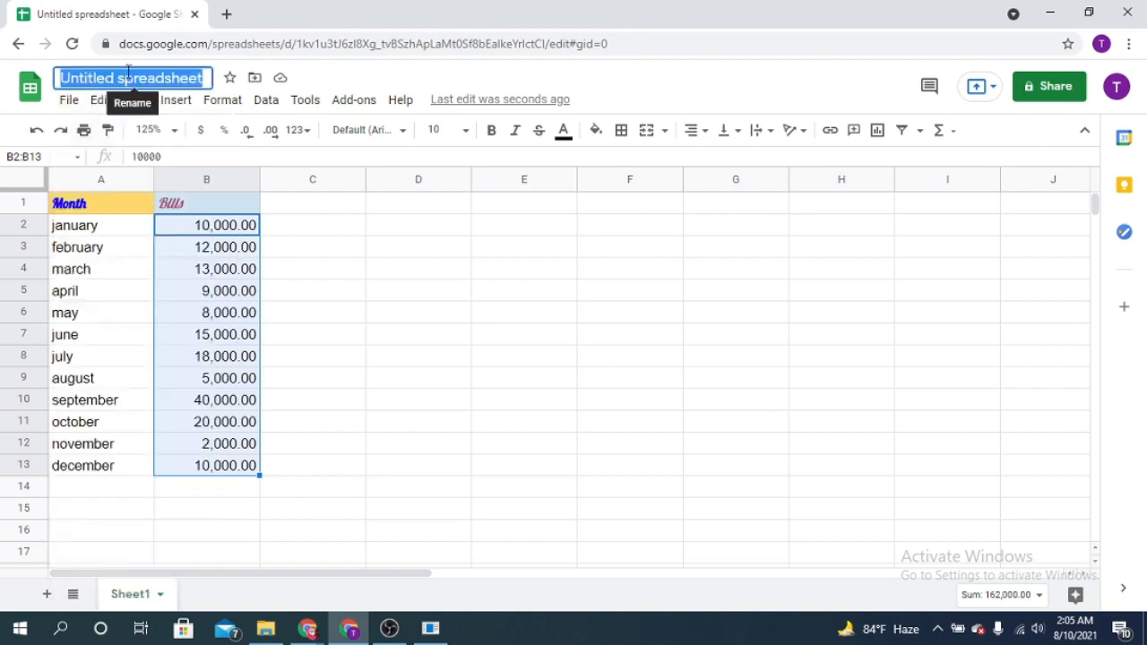
pyautogui.write('My')
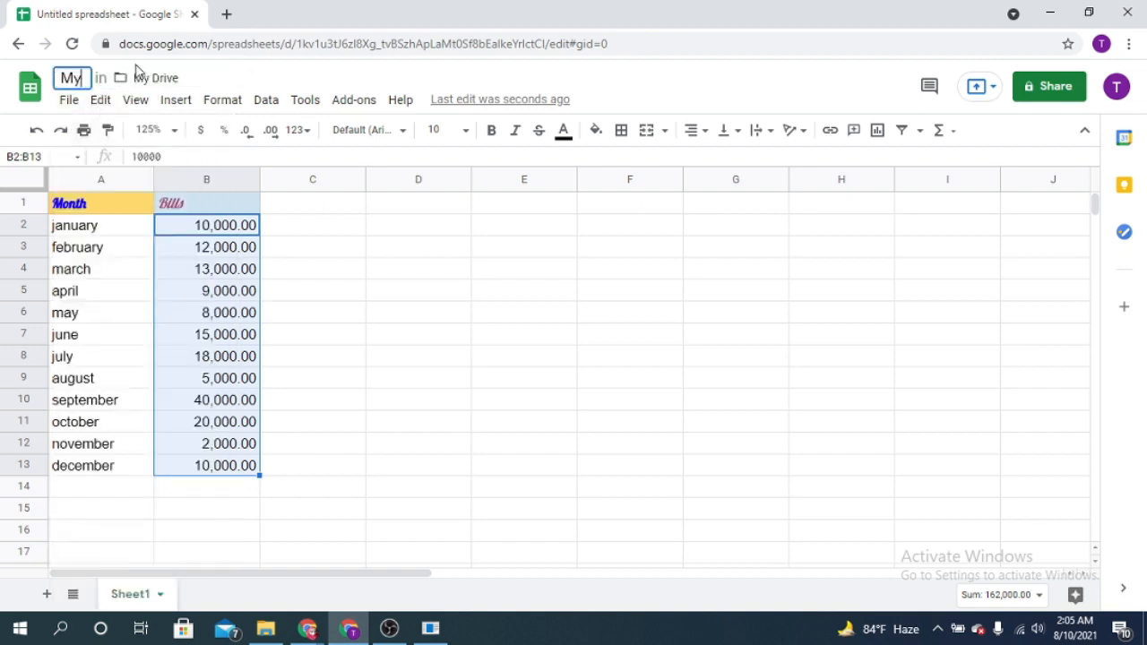
pyautogui.write(' 1s')
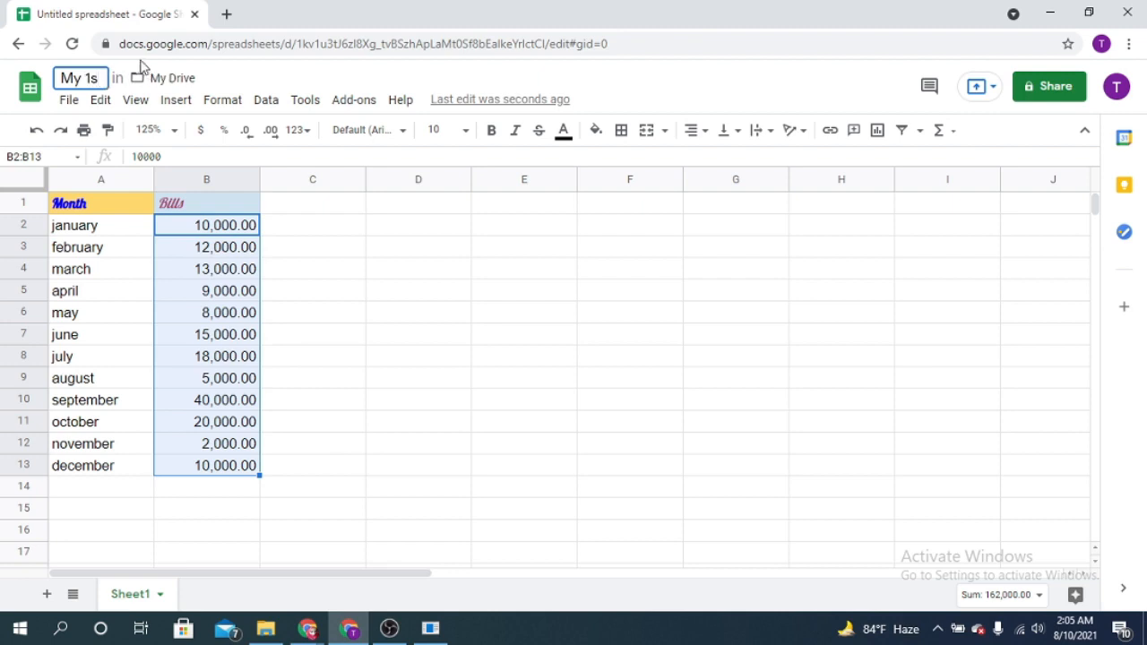
pyautogui.write('t d')
pyautogui.press('BackSpace')
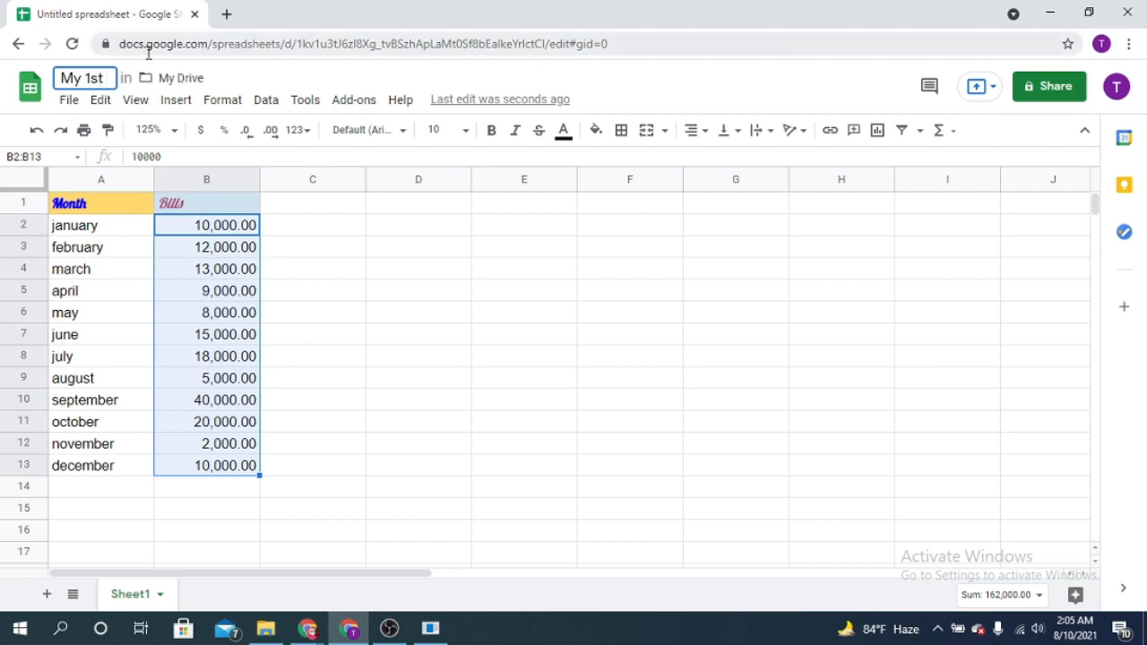
pyautogui.write('sheet')
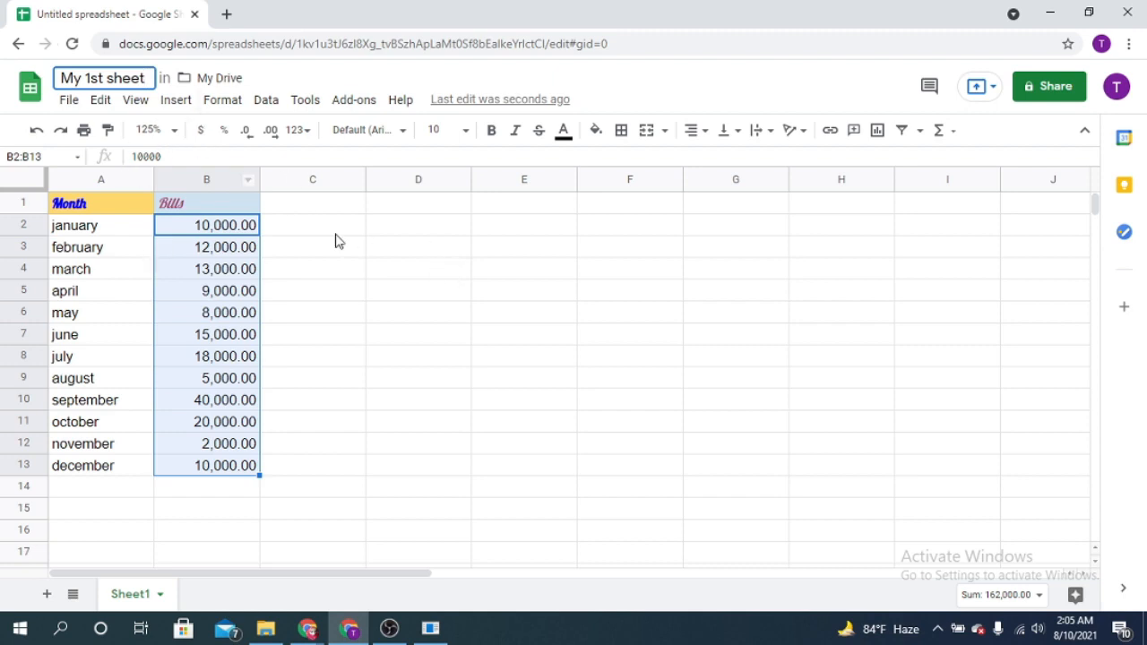
pyautogui.click(403, 208)
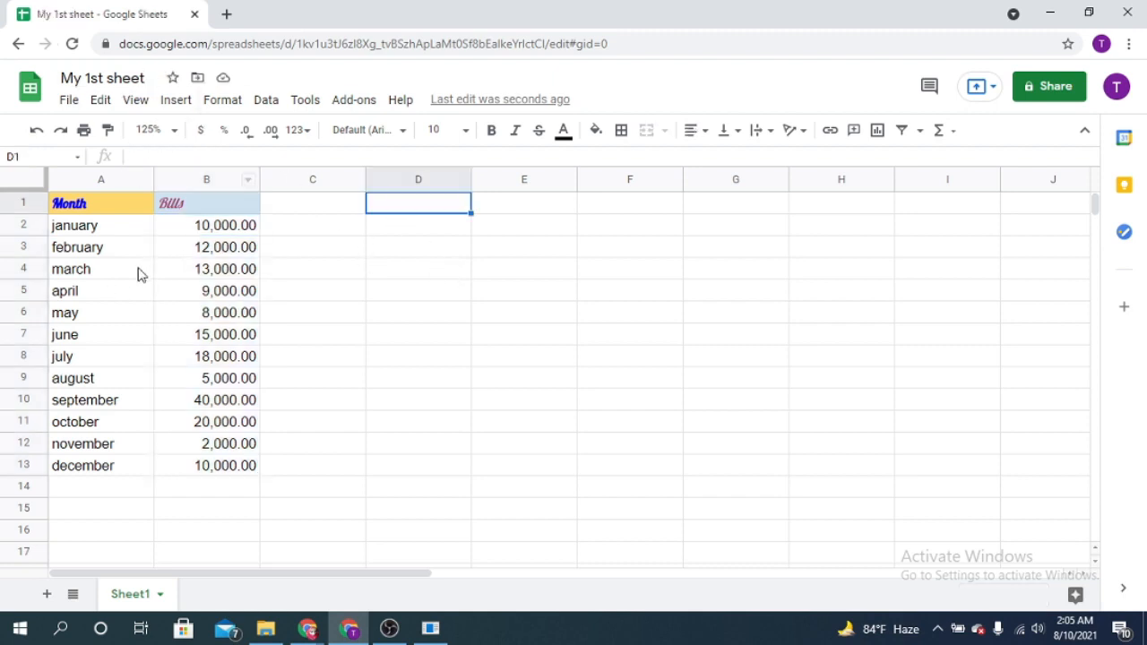
pyautogui.click(226, 241)
pyautogui.click(231, 229)
pyautogui.click(235, 251)
pyautogui.click(238, 294)
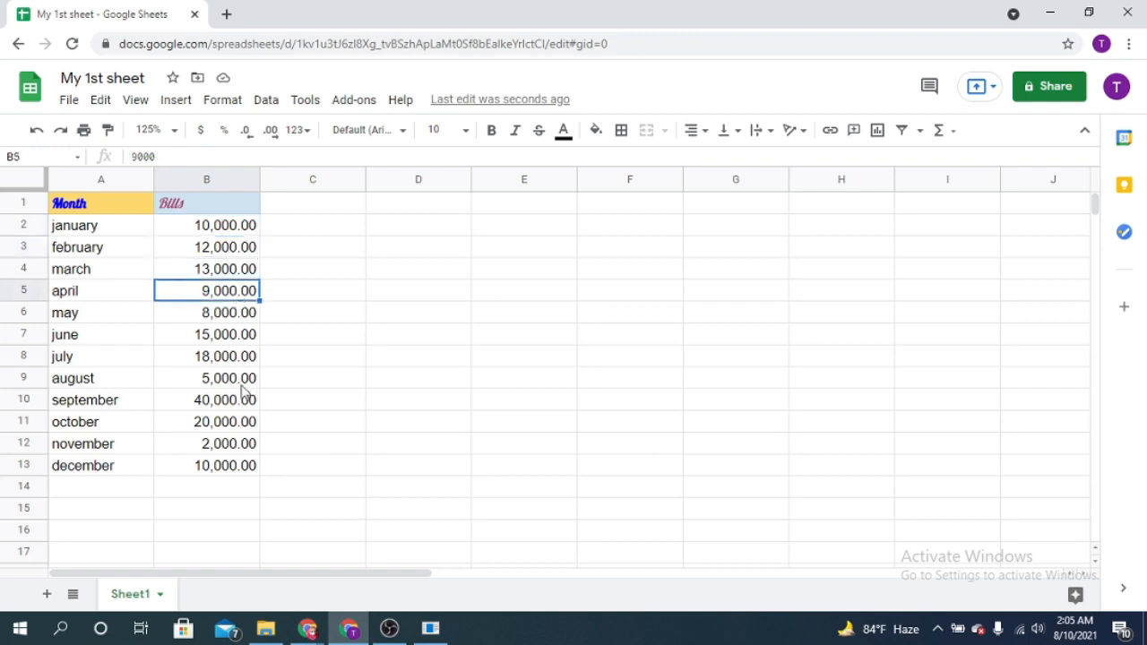
pyautogui.click(244, 381)
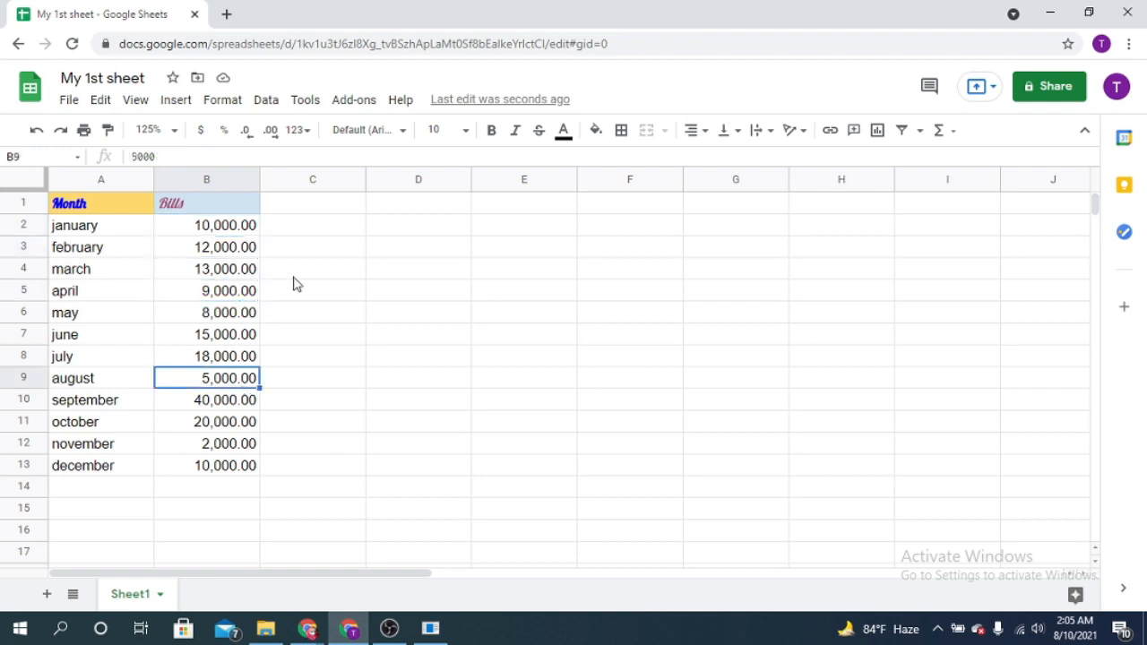